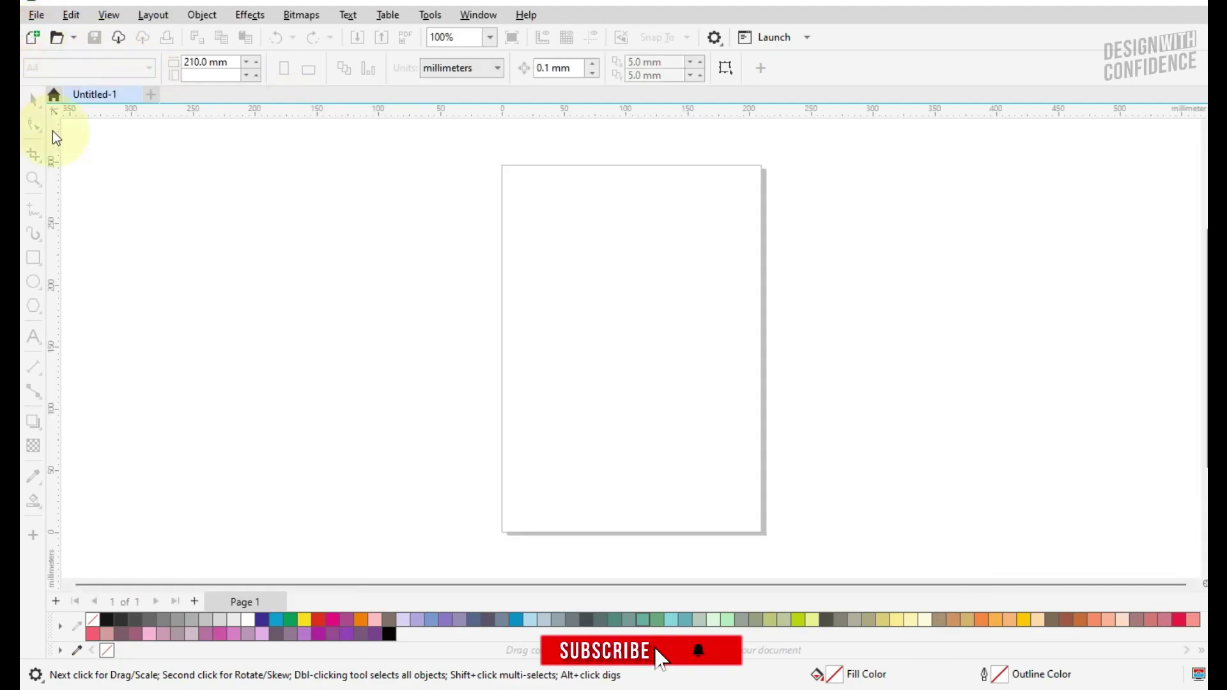
- Set the page units to feet and the page size to 2 by 2 feet
double_click(238, 62)
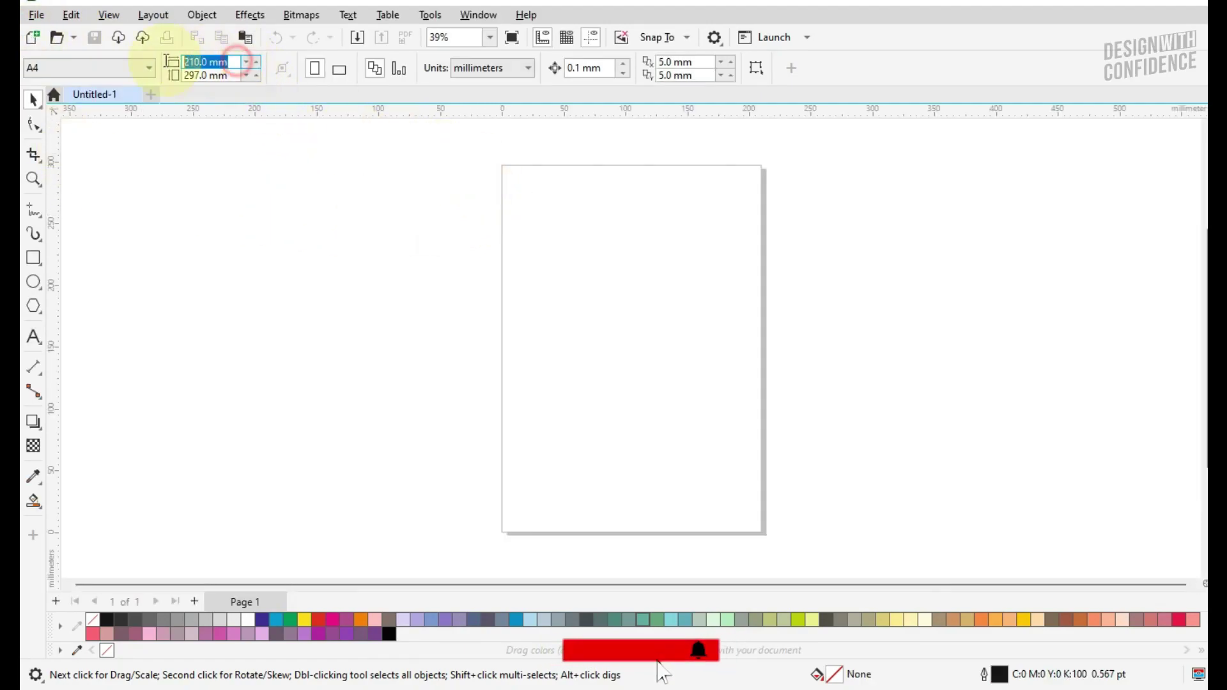
left_click(383, 163)
left_click(469, 75)
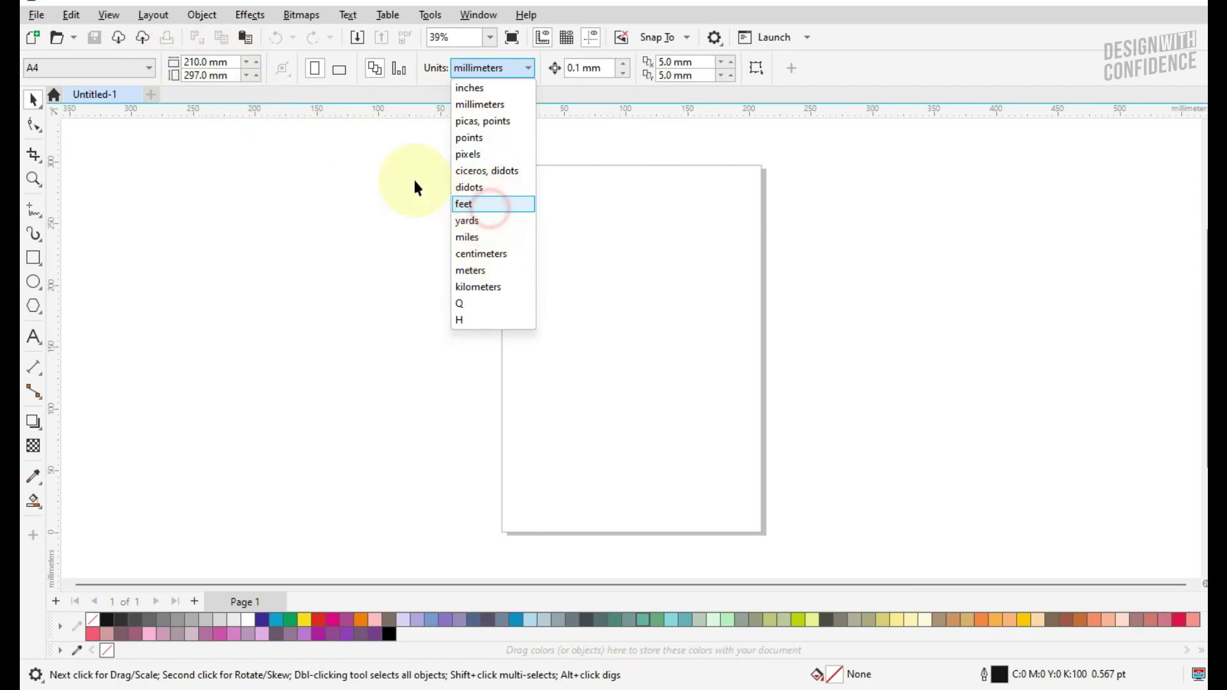
left_click(466, 203)
double_click(217, 61)
type("2")
key("Tab")
type("2")
key("Return")
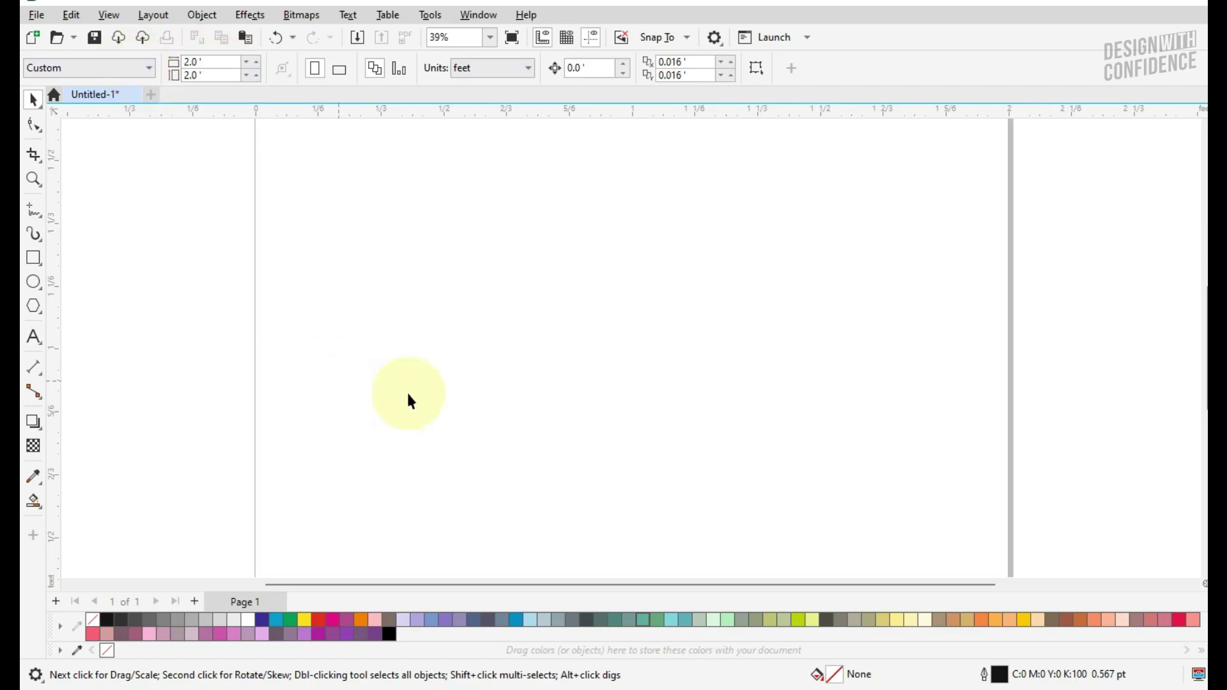
- Add a rectangle that exactly covers the page
scroll(467, 391, "down", 2)
scroll(517, 331, "down", 1)
scroll(519, 330, "up", 1)
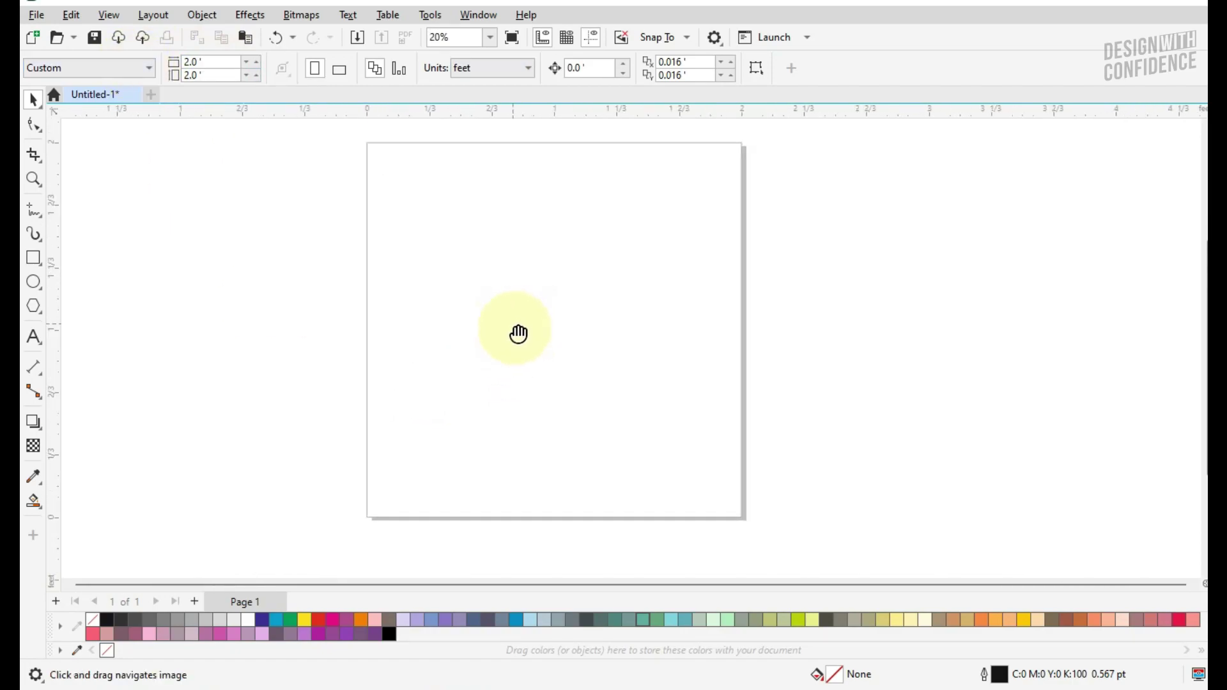
double_click(33, 259)
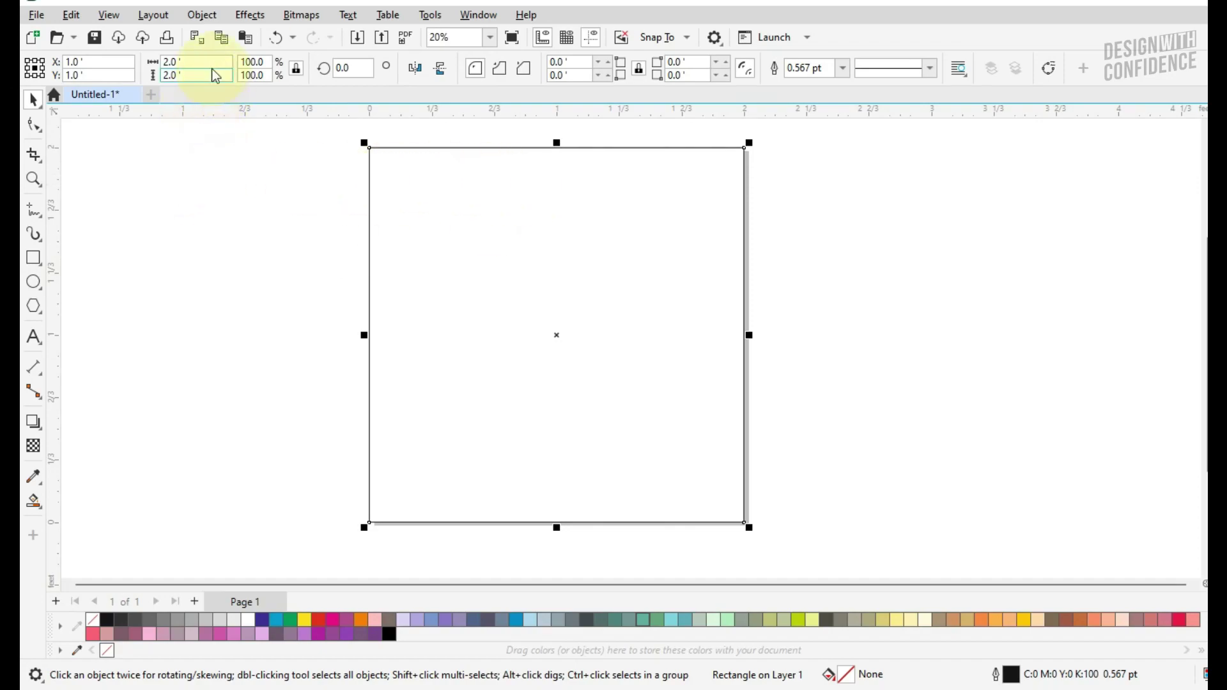
- Deselect the square and change the document units to inches
scroll(703, 159, "up", 2)
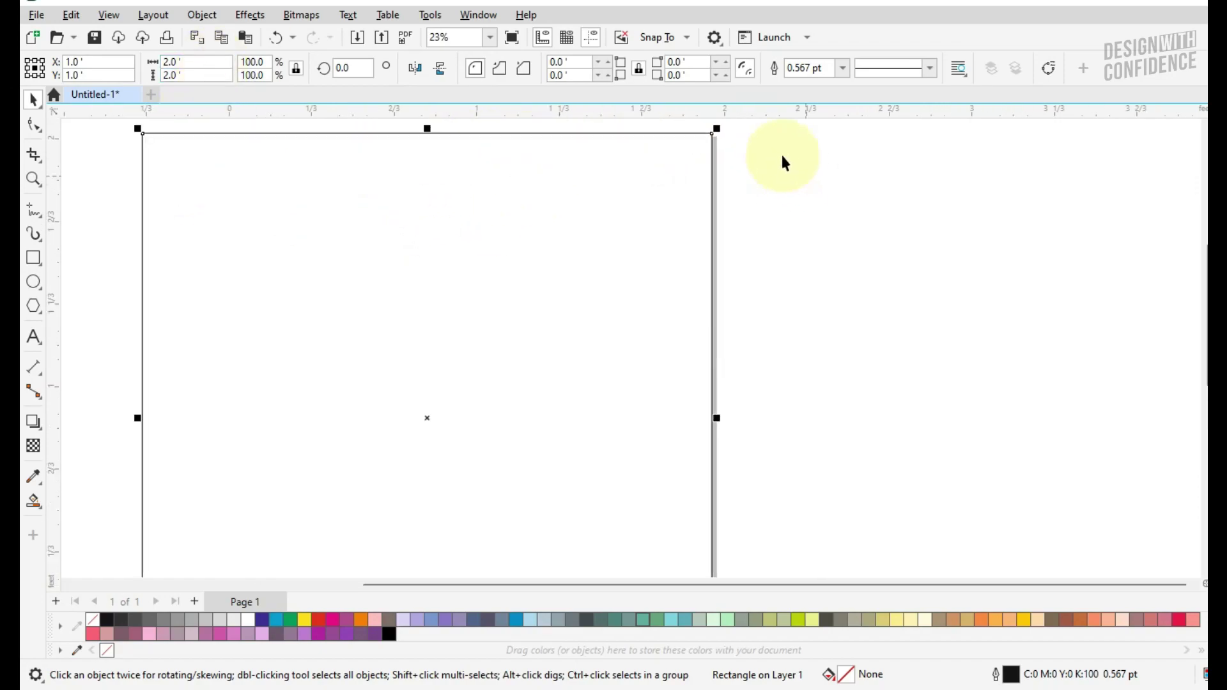
left_click_drag(679, 153, 663, 261)
scroll(304, 326, "down", 1)
left_click_drag(301, 316, 246, 320)
key("shift+F4")
left_click(307, 172)
left_click(528, 68)
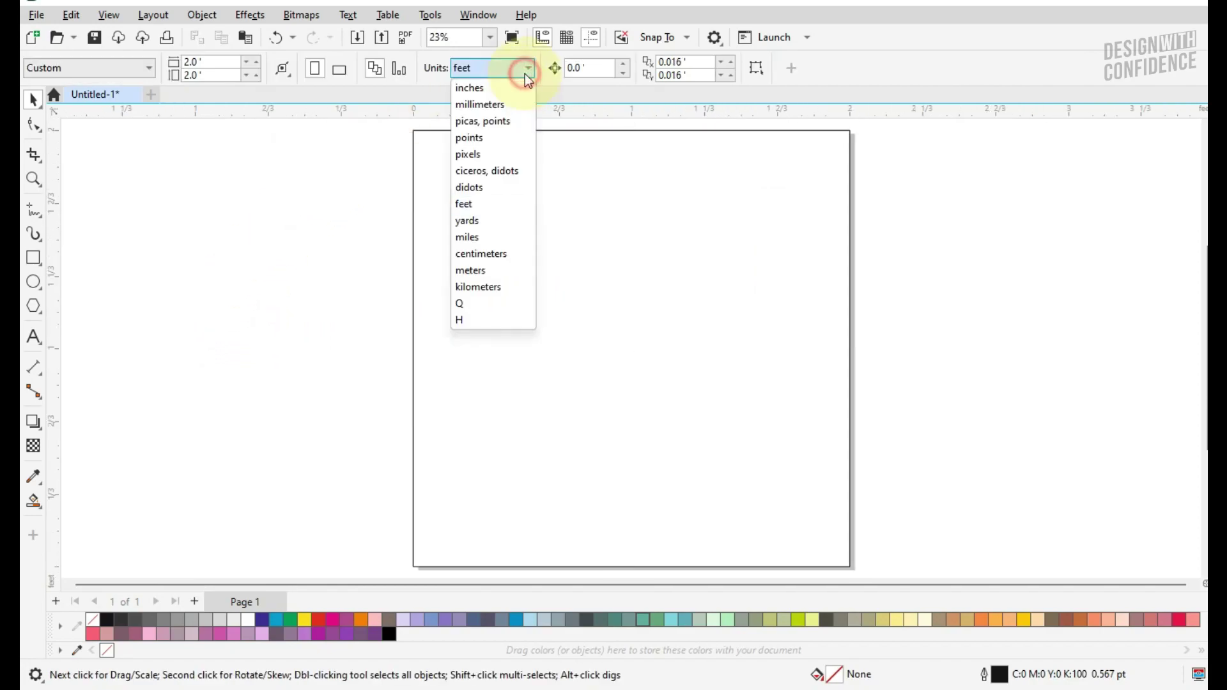
left_click(522, 89)
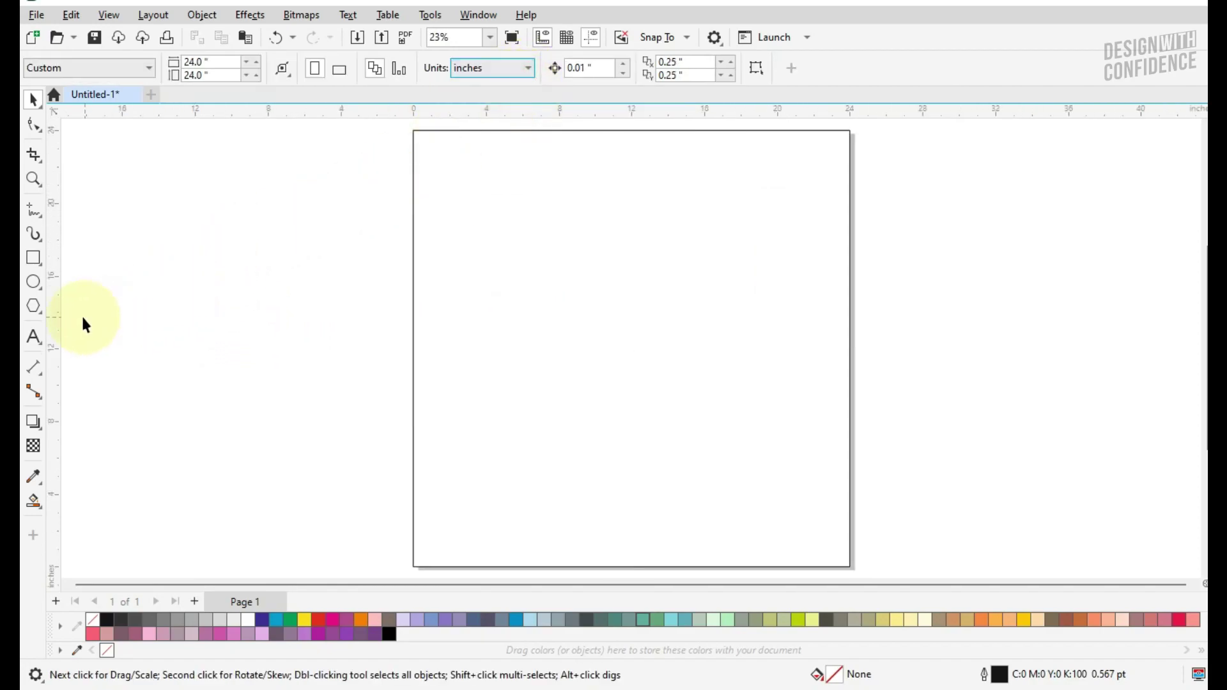
- Apply a one-step inside contour to the page-sized square with an offset of 0.6 inch
left_click(414, 223)
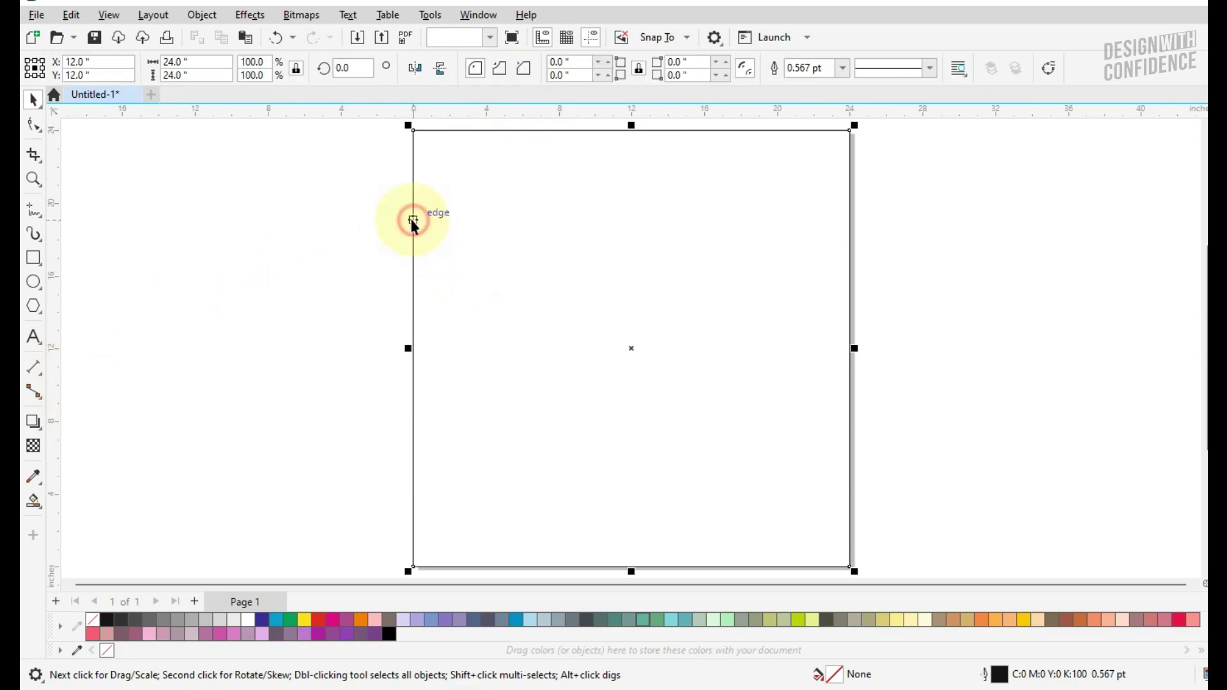
left_click(41, 428)
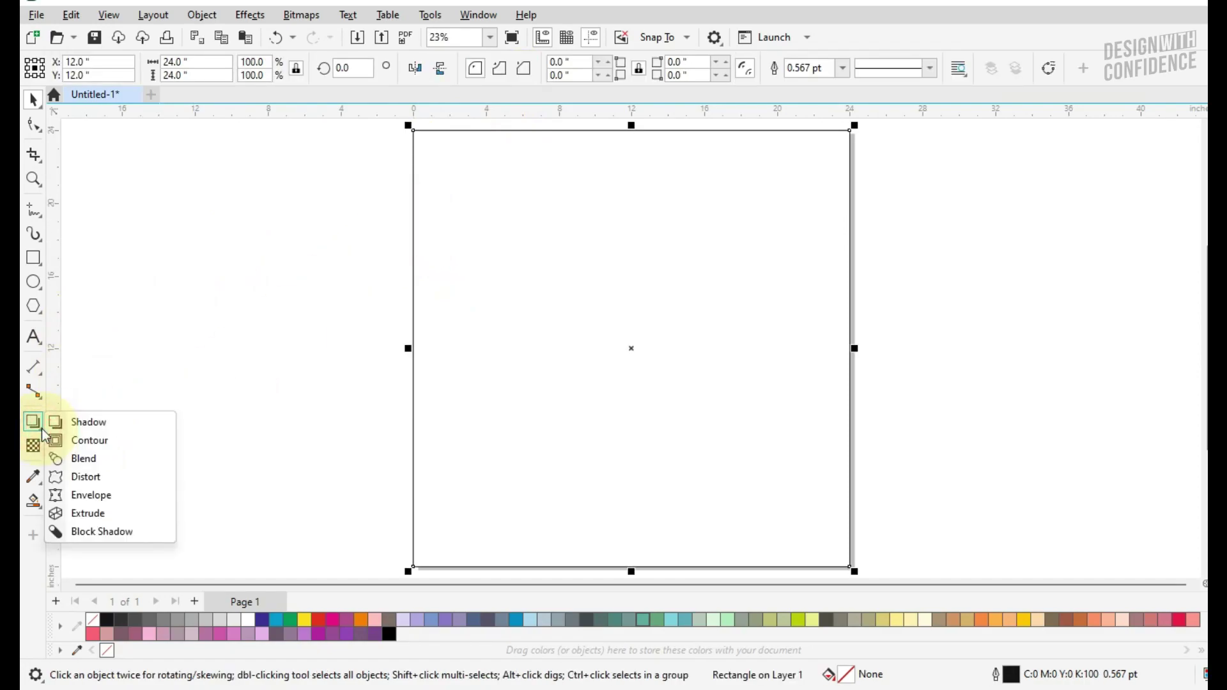
left_click(71, 442)
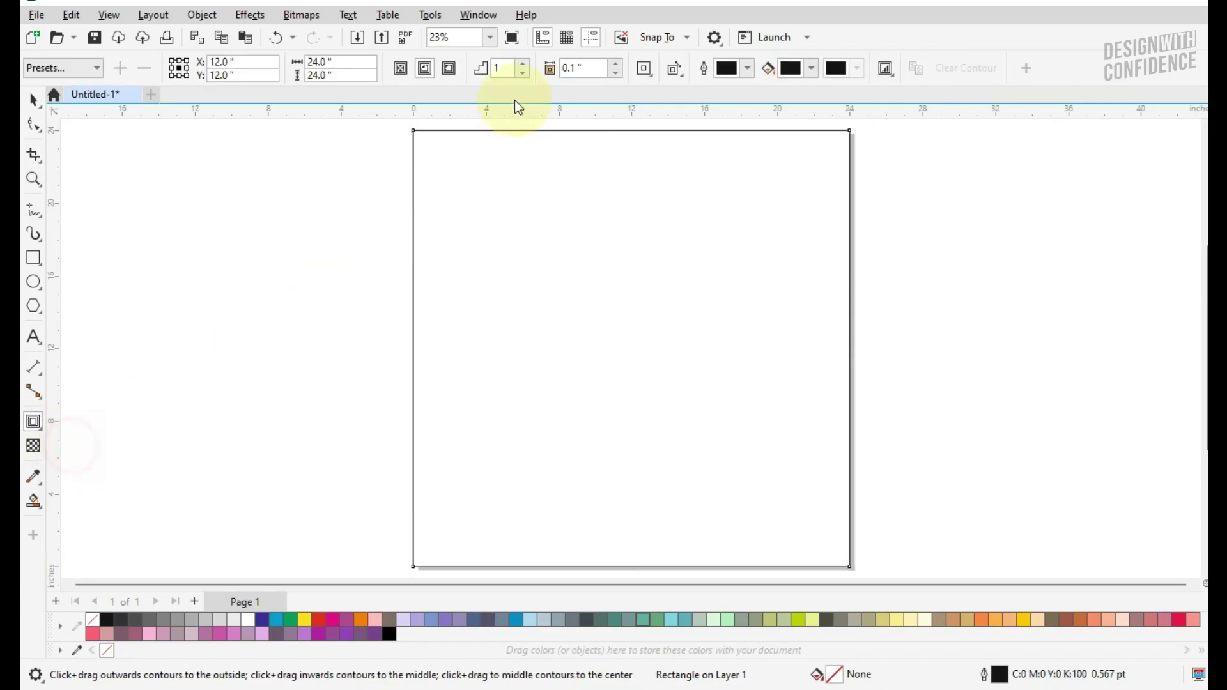
left_click(432, 65)
left_click_drag(579, 68, 539, 65)
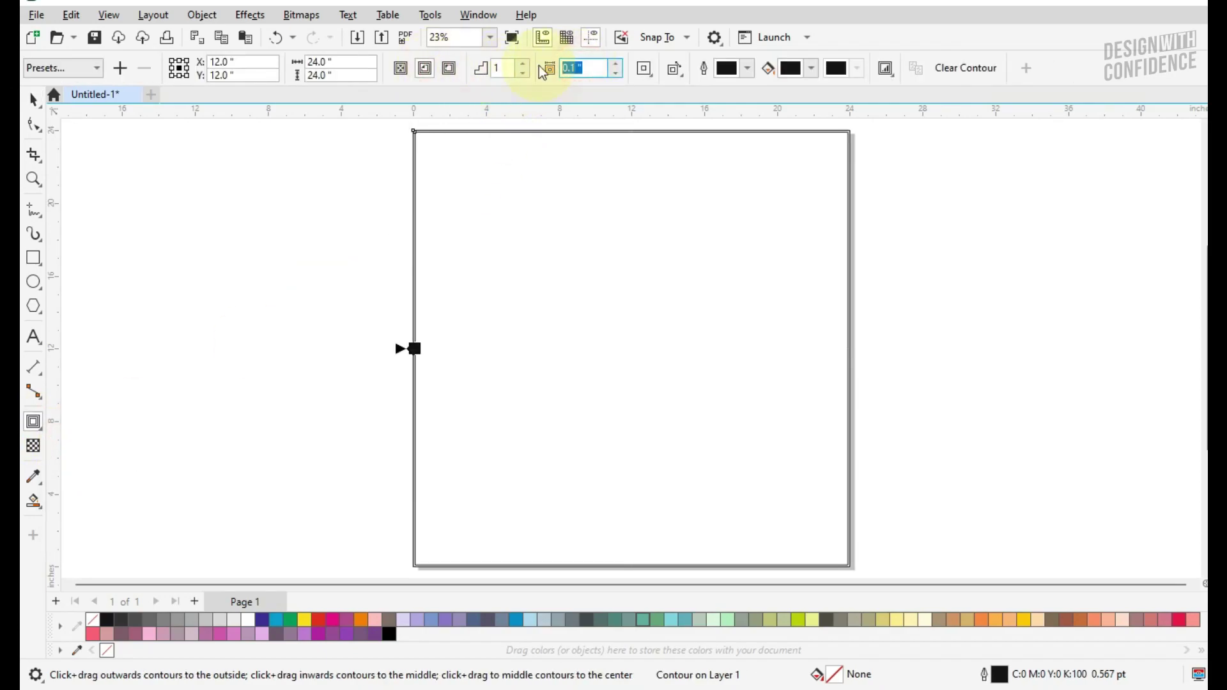
type(".6")
key("Return")
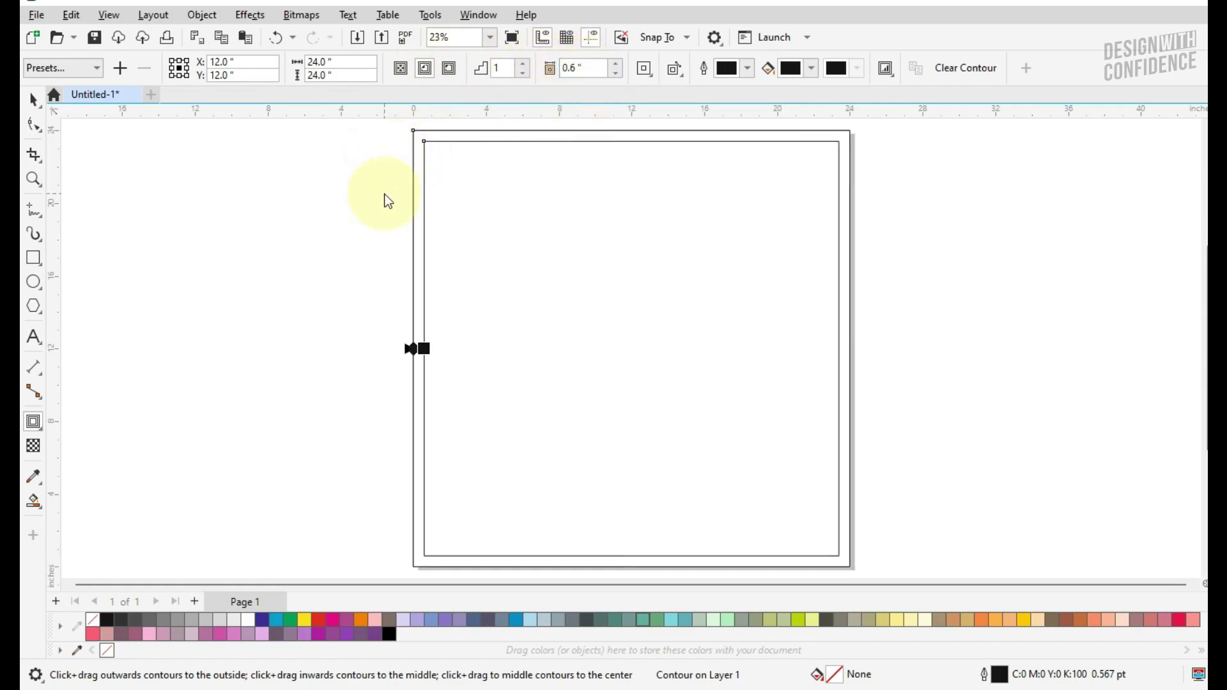
- Widen the contour offset past 1 inch to get a 21-inch inner square, and separate it from the outer square
key("space")
double_click(567, 69)
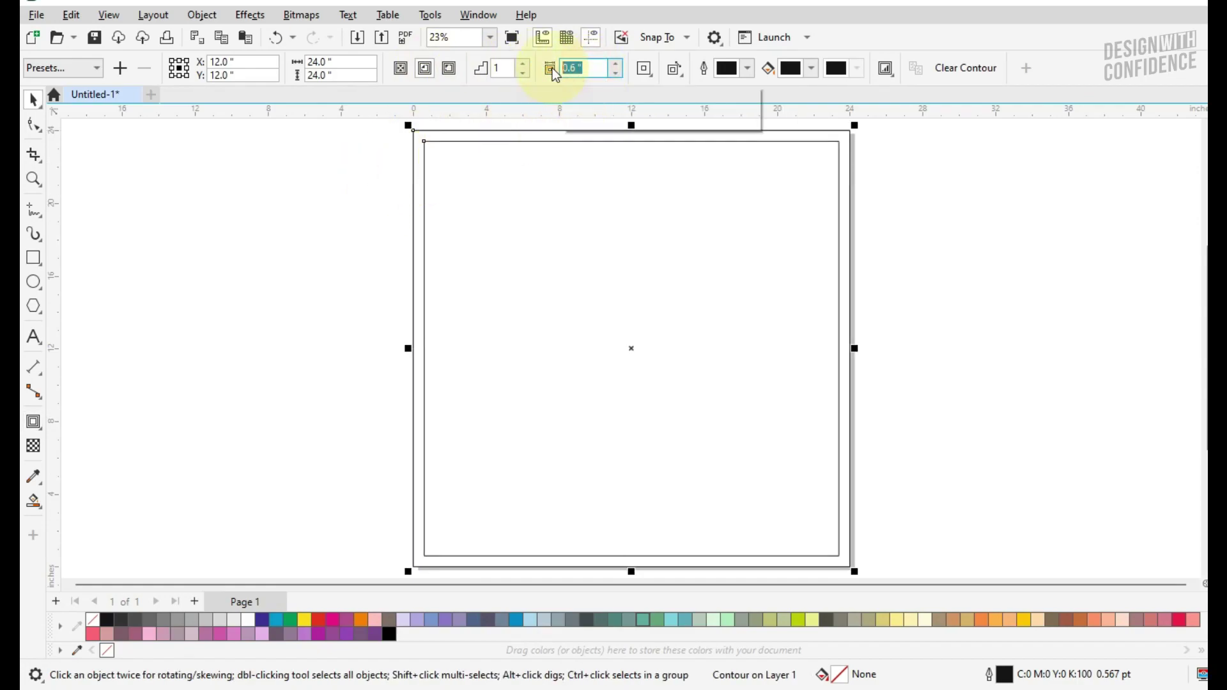
type("1")
key("Return")
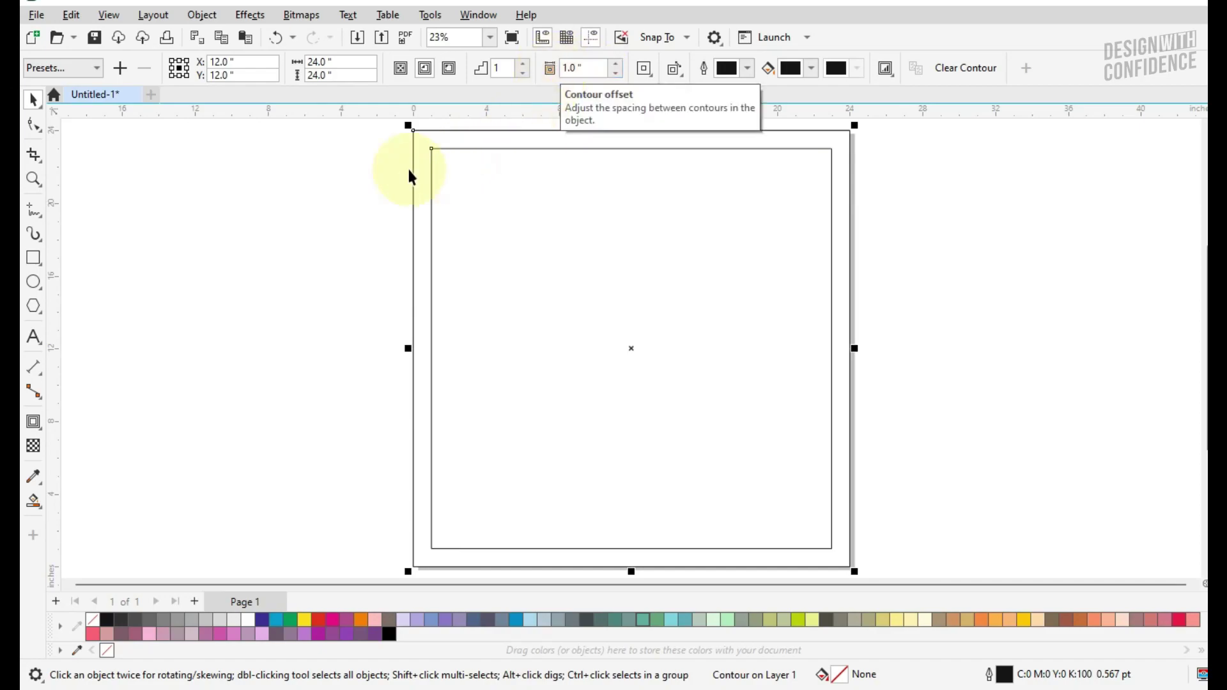
key("ctrl+z")
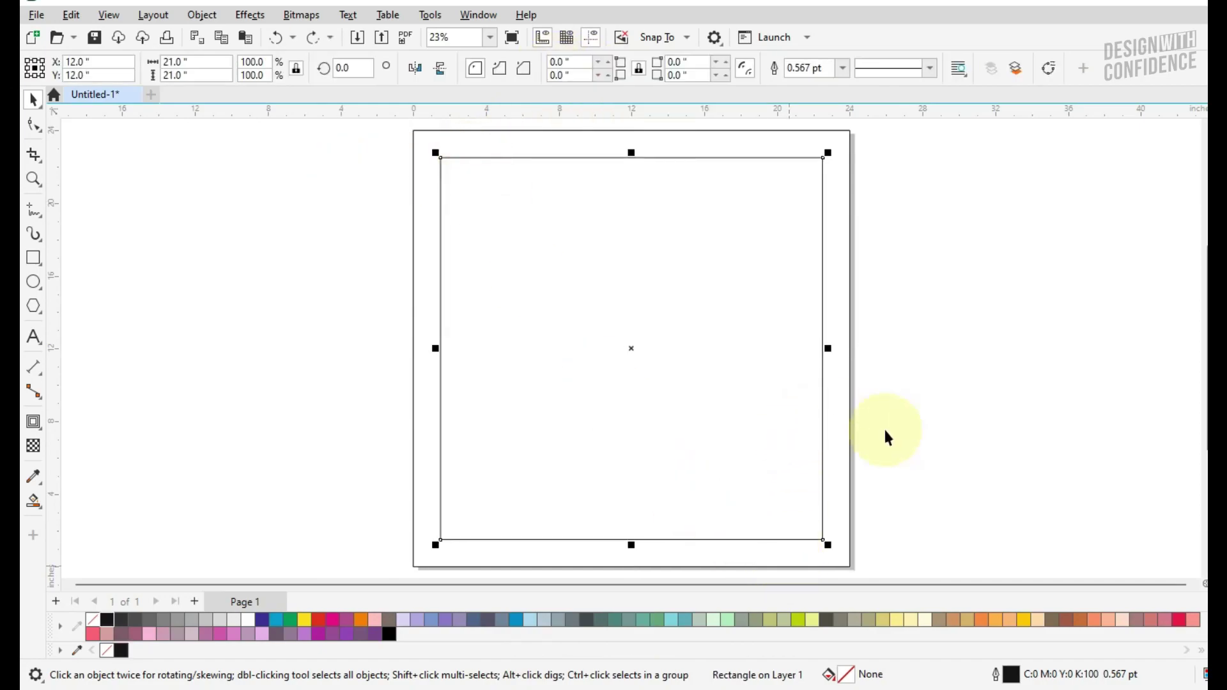
- Fill the inner square pale yellow and the outer square black, leaving both without an outline
left_click(910, 619)
left_click(414, 167)
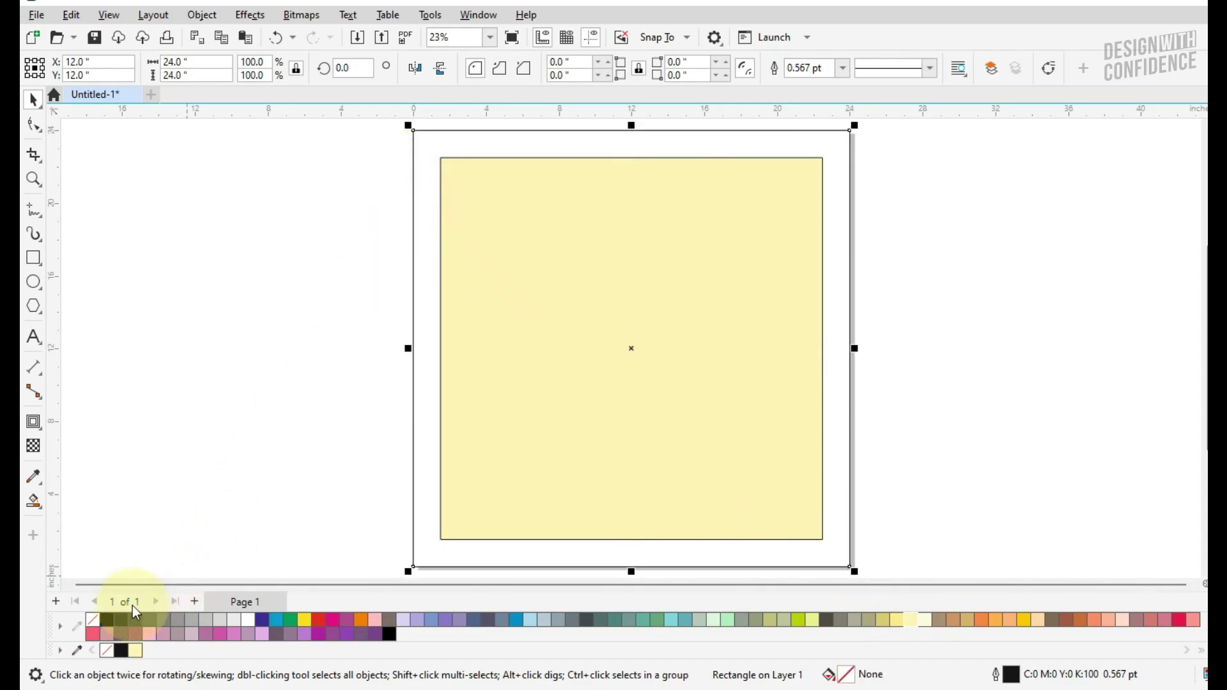
left_click(121, 650)
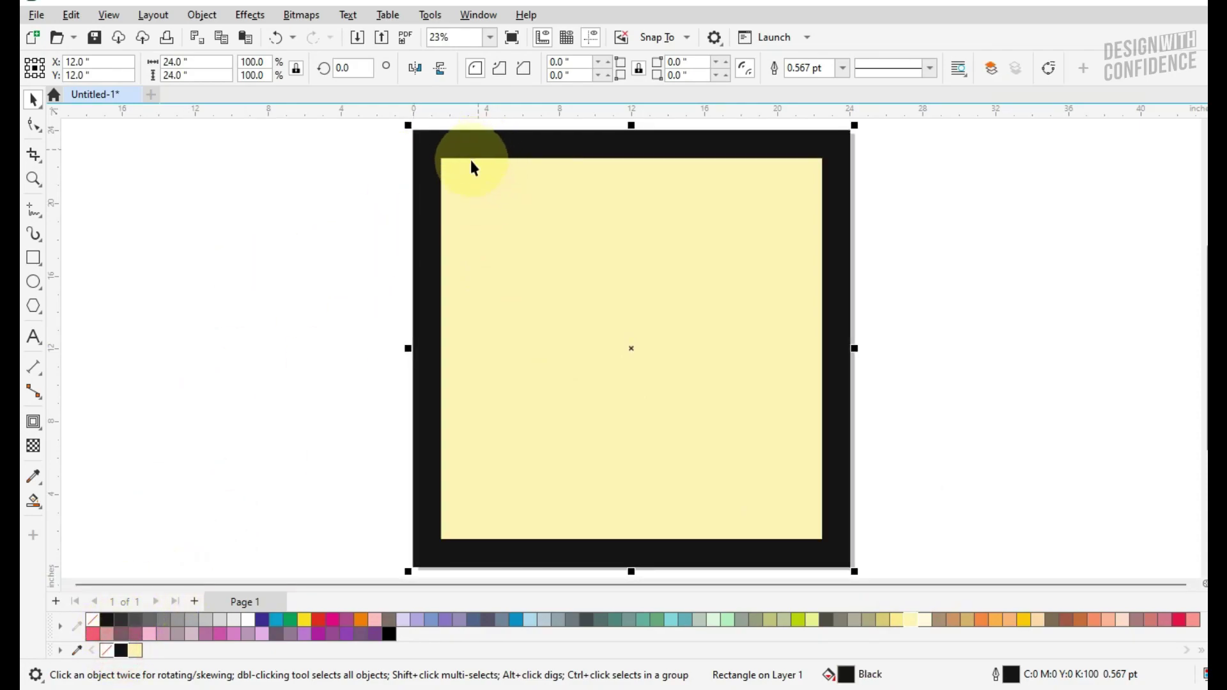
left_click(462, 189, "shift")
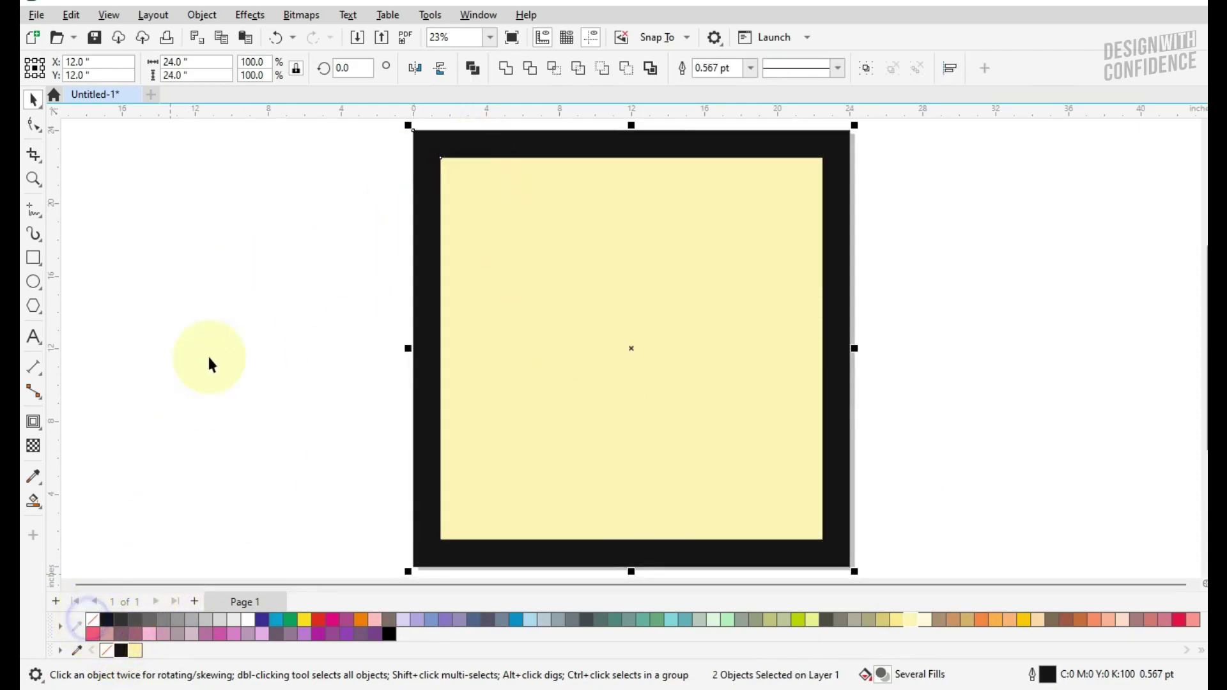
left_click(220, 317)
- Round all corners of the yellow square with a 1-inch radius
left_click(578, 163)
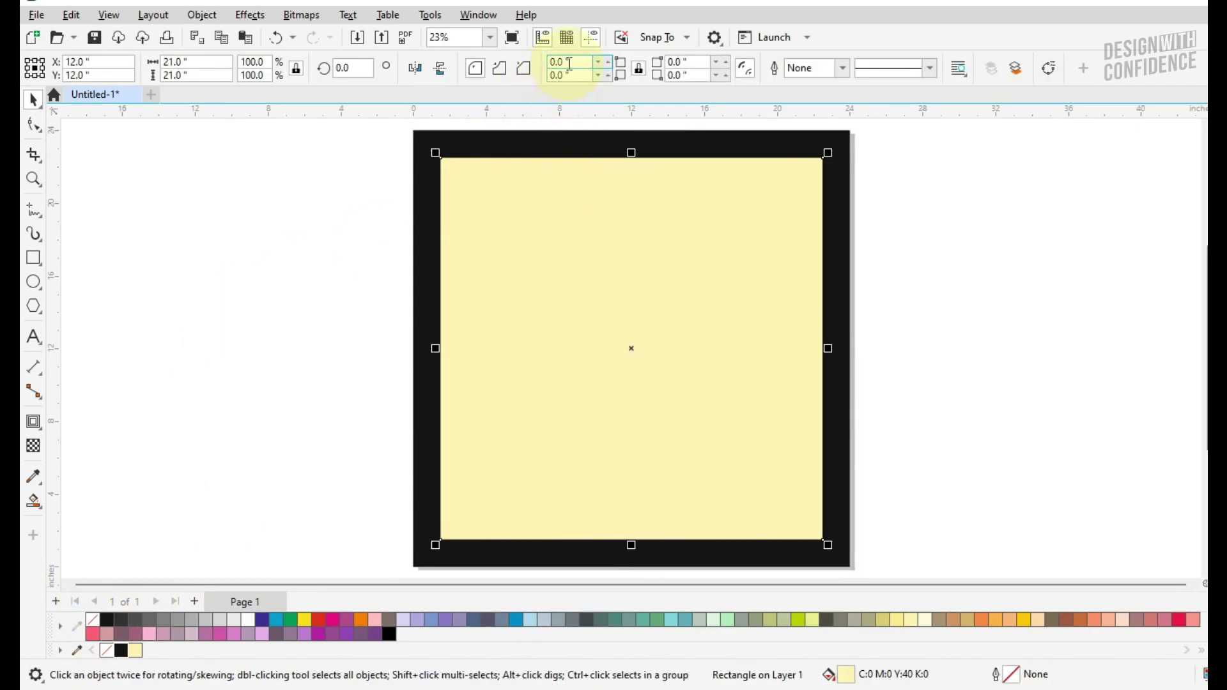
type("1")
key("Return")
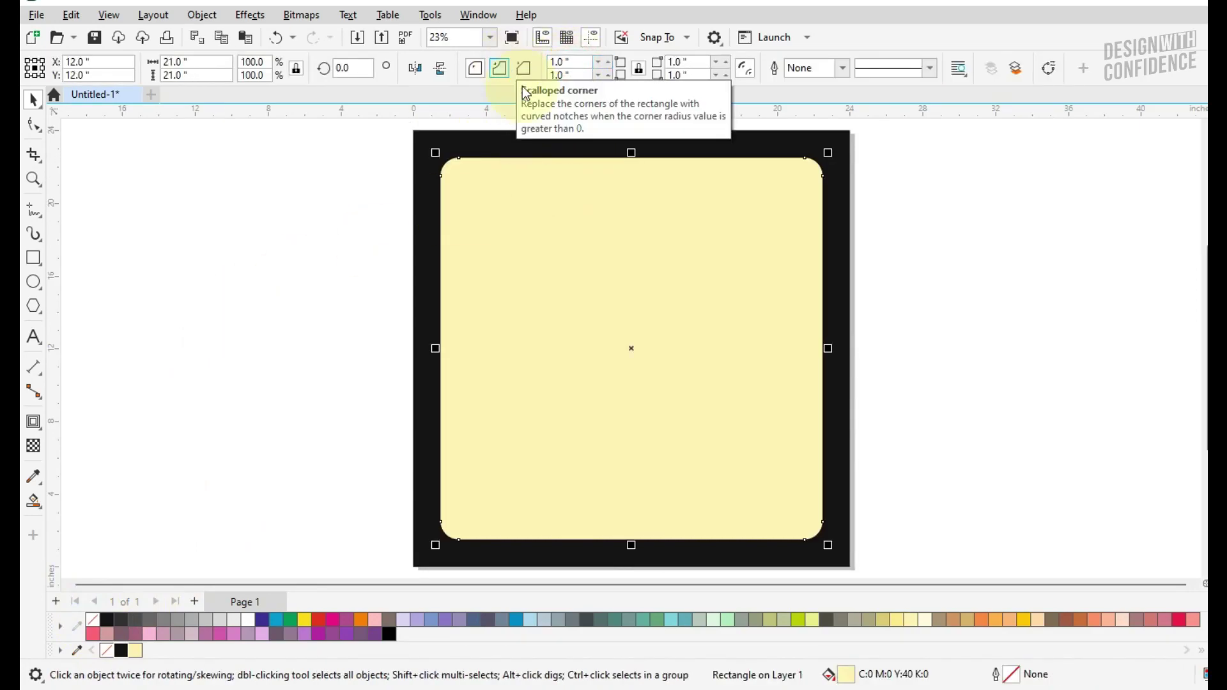
left_click(365, 246)
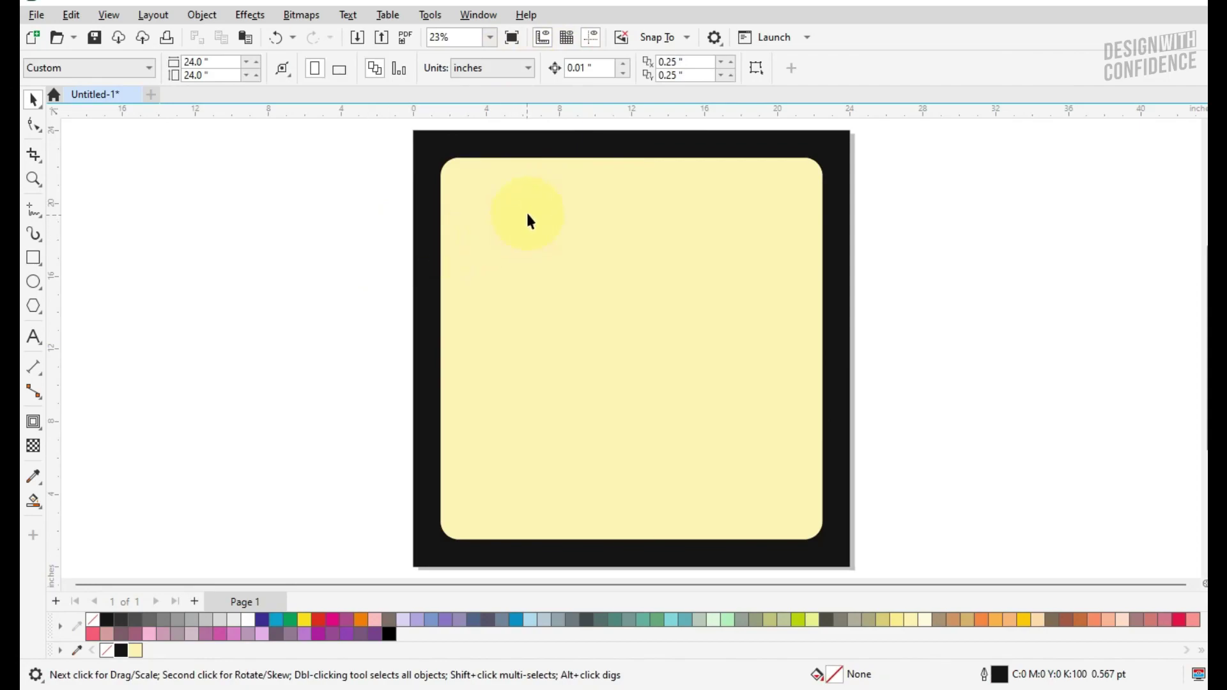
- Draw a circle about 1.37 inches wide near the yellow square's upper-left corner and resize it to 2 inches
scroll(474, 156, "up", 5)
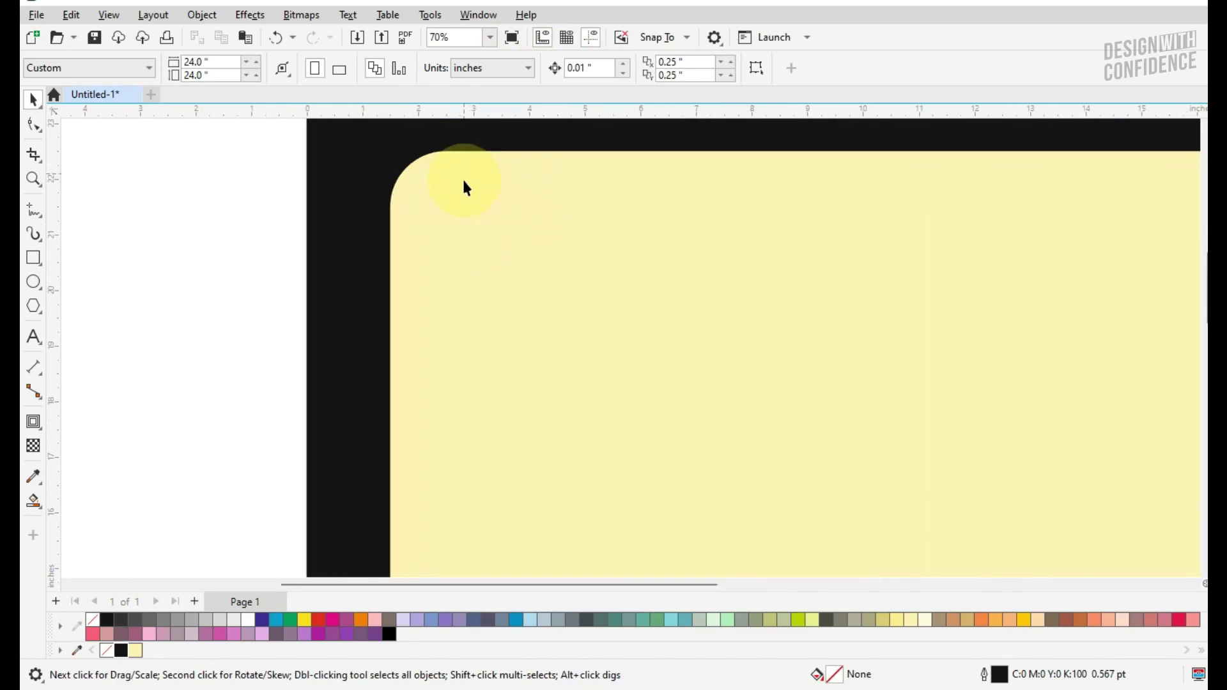
left_click(36, 285)
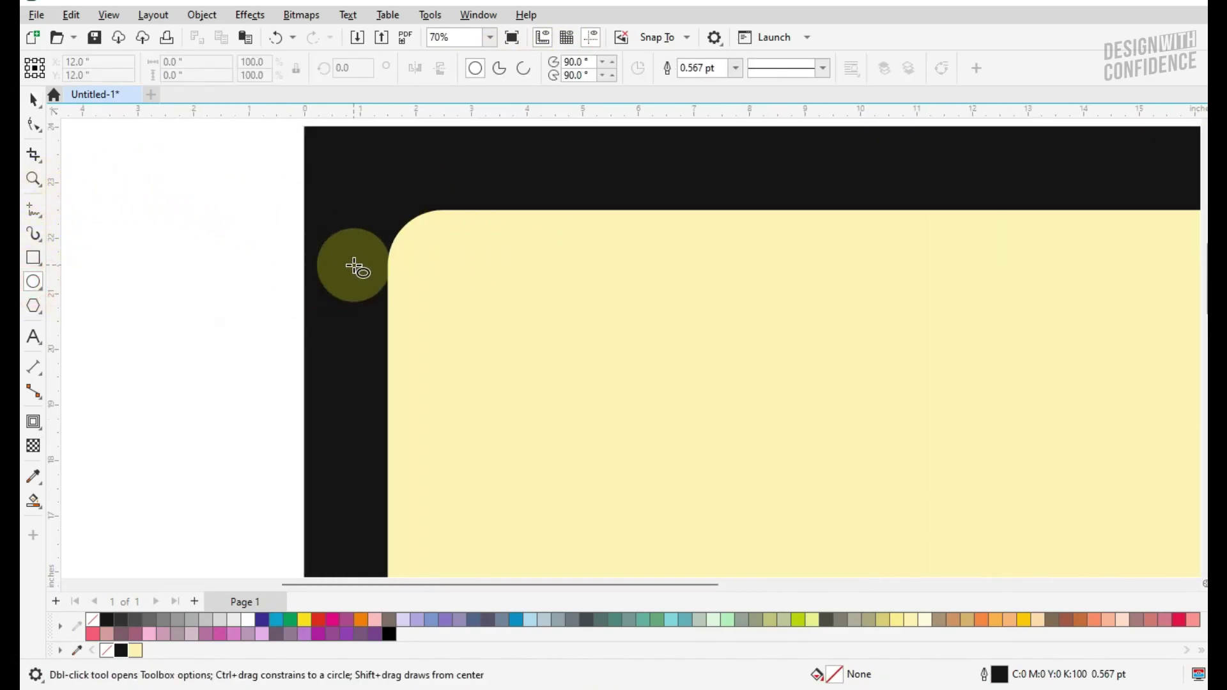
left_click_drag(511, 319, 548, 357)
key("space")
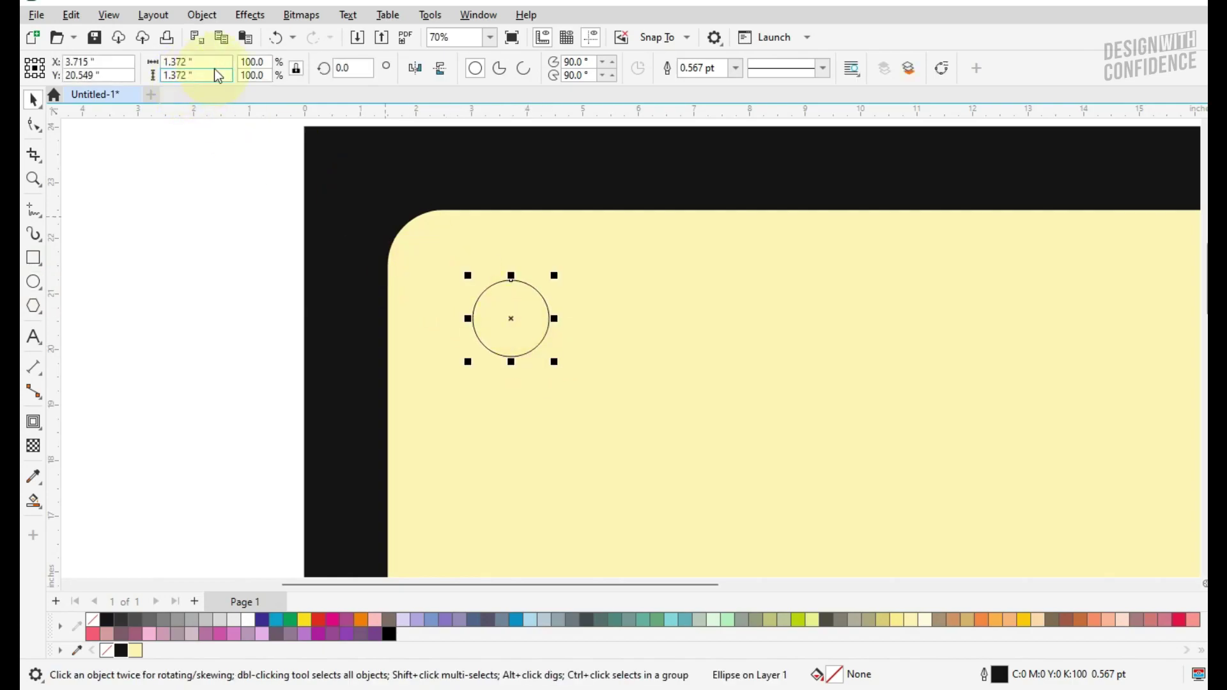
double_click(179, 62)
type("2")
key("Return")
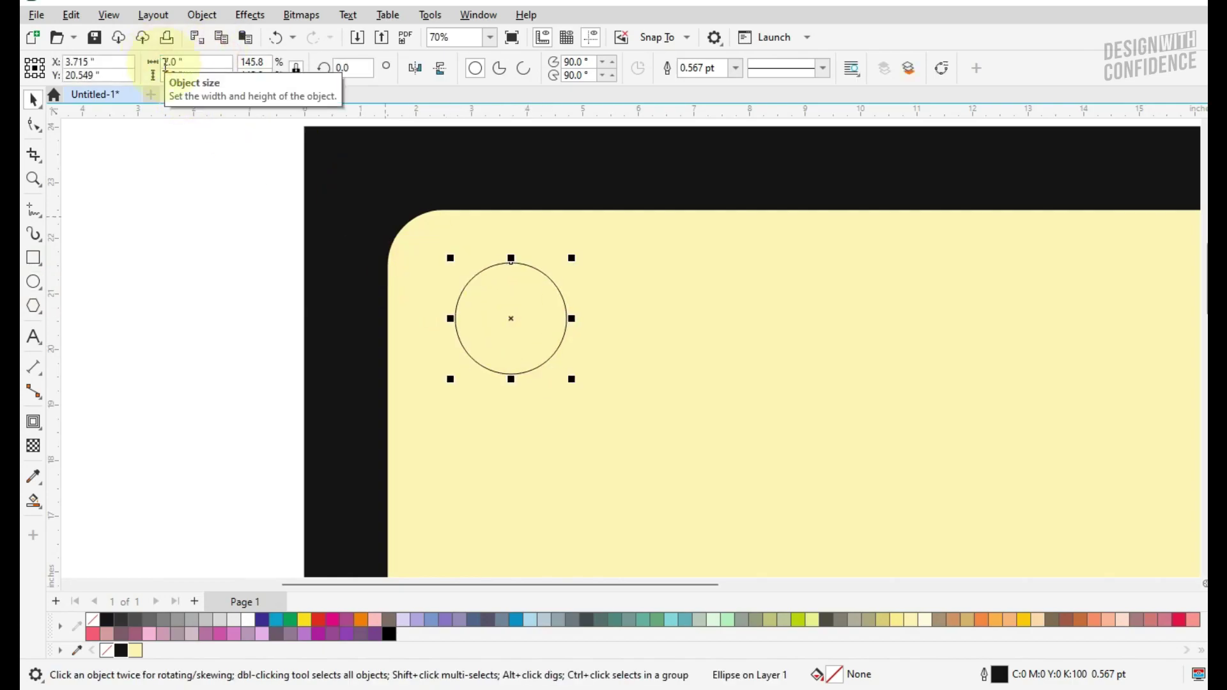
- Fill the 2-inch circle black and remove its outline
left_click(641, 256, "shift")
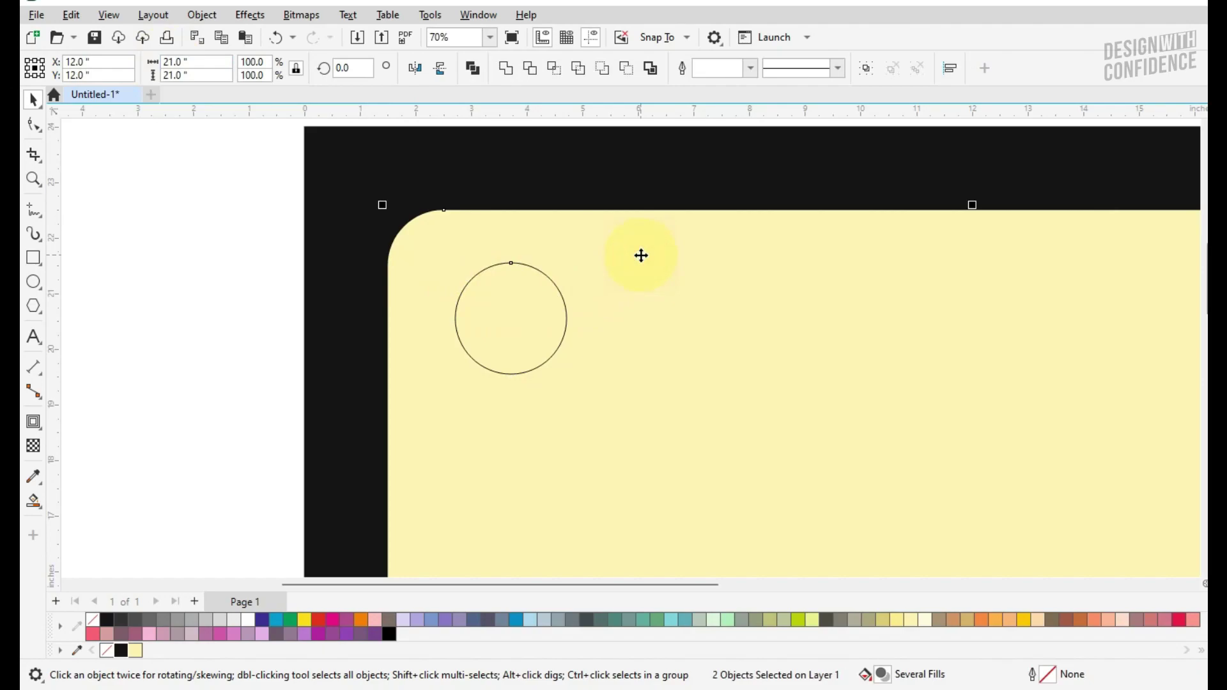
left_click(641, 255, "shift")
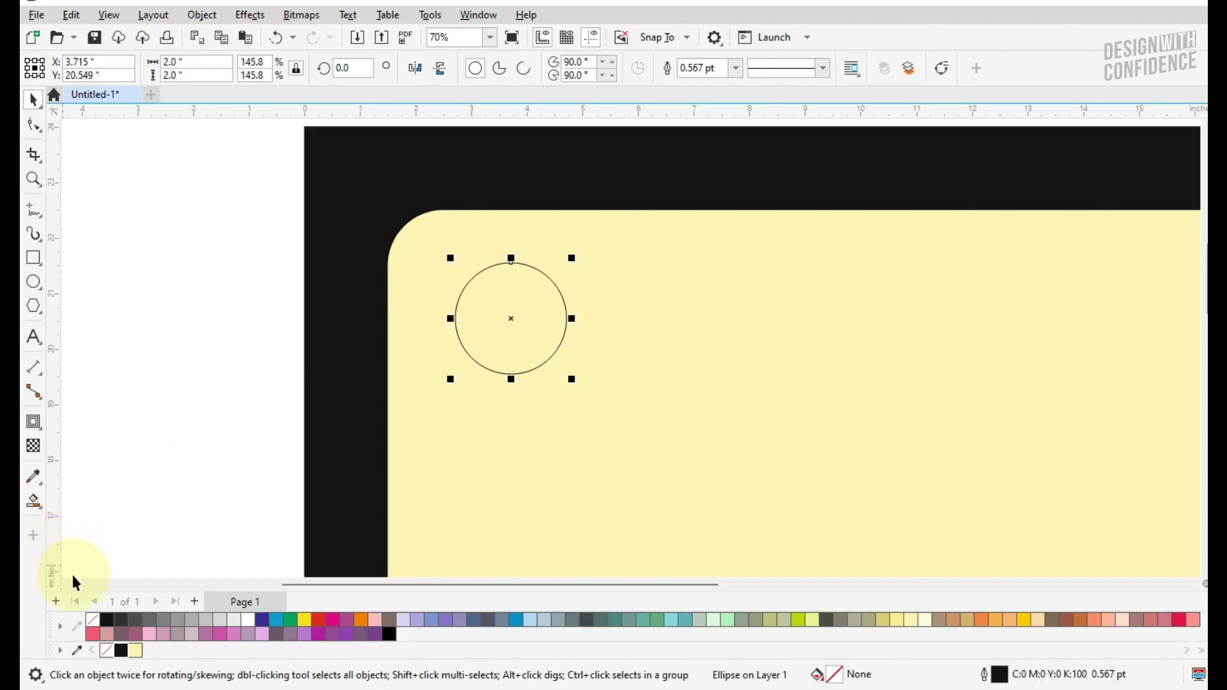
left_click(121, 651)
- Align the black circle to the left and top edges of the yellow square with Align and Distribute
left_click(704, 272, "shift")
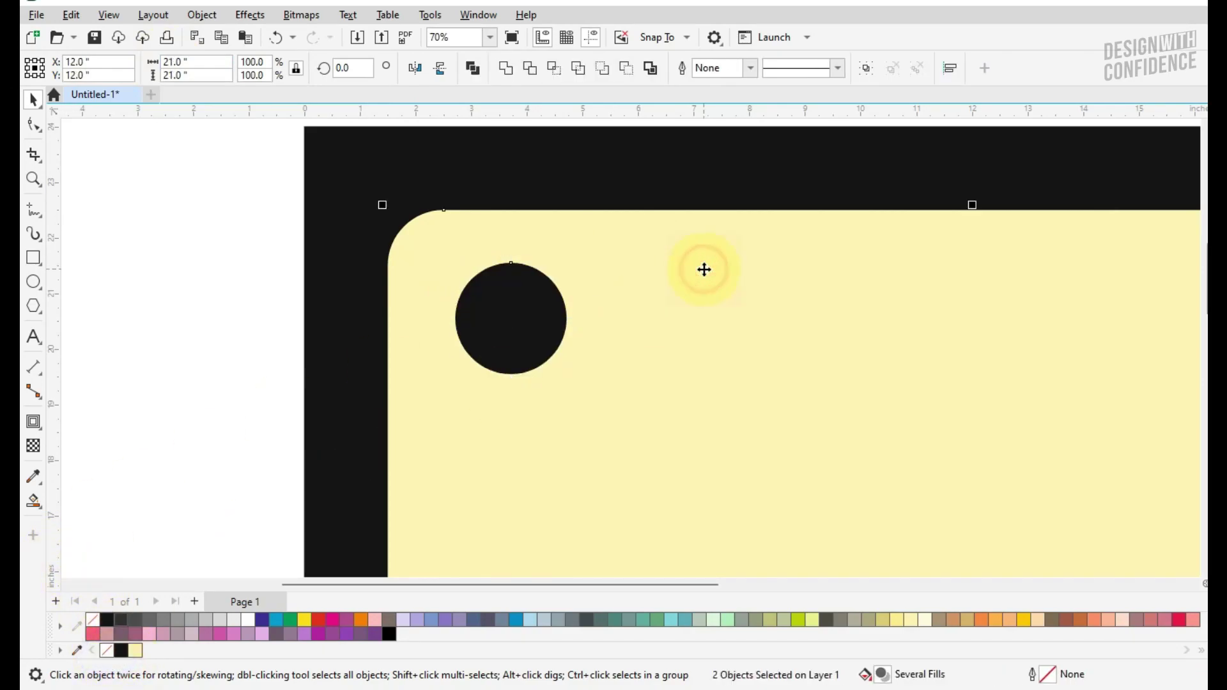
left_click(202, 15)
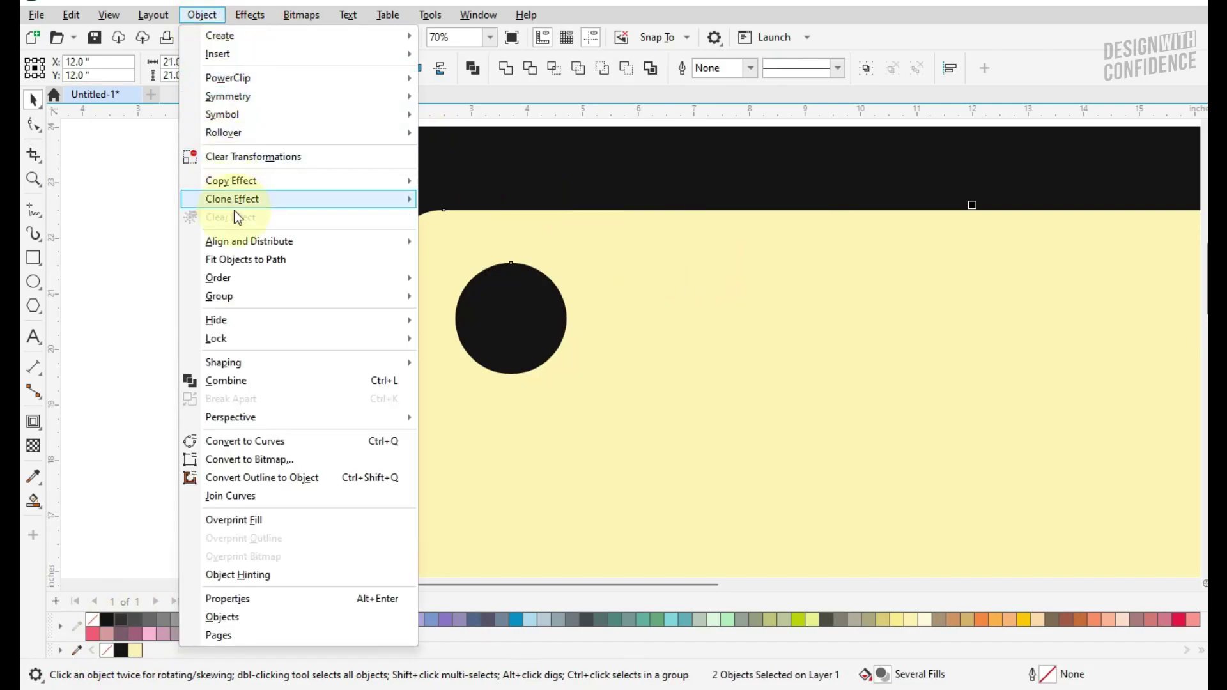
mouse_move(242, 247)
left_click(514, 443)
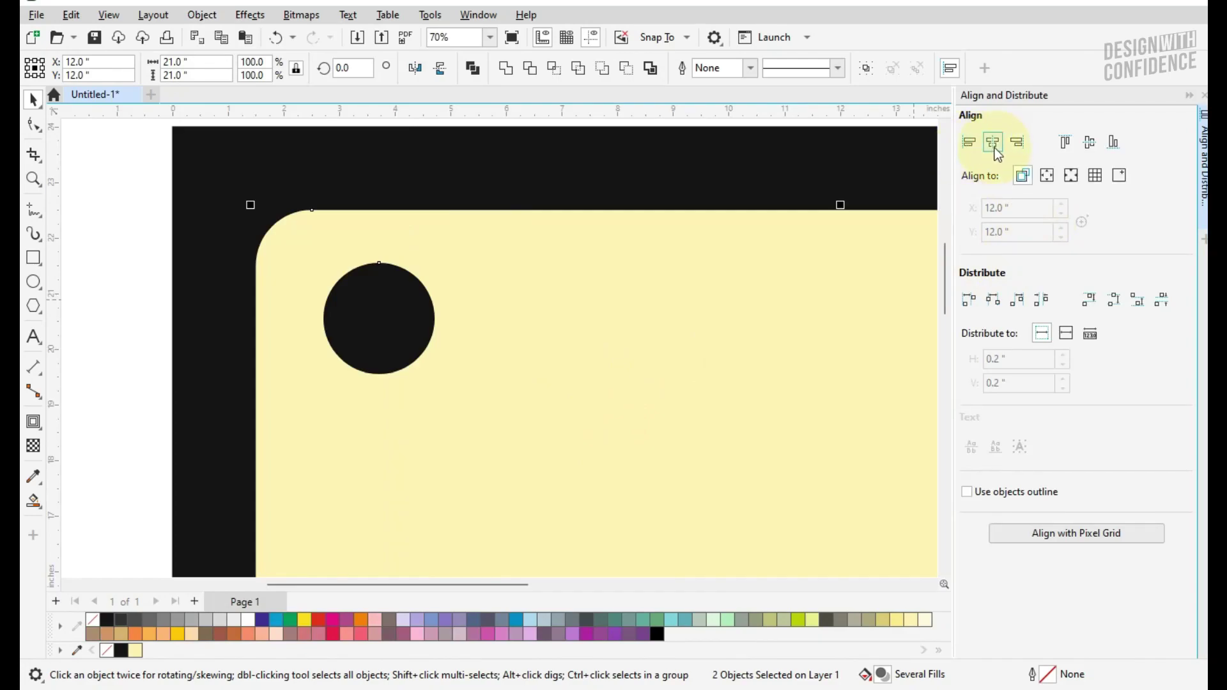
left_click(972, 143)
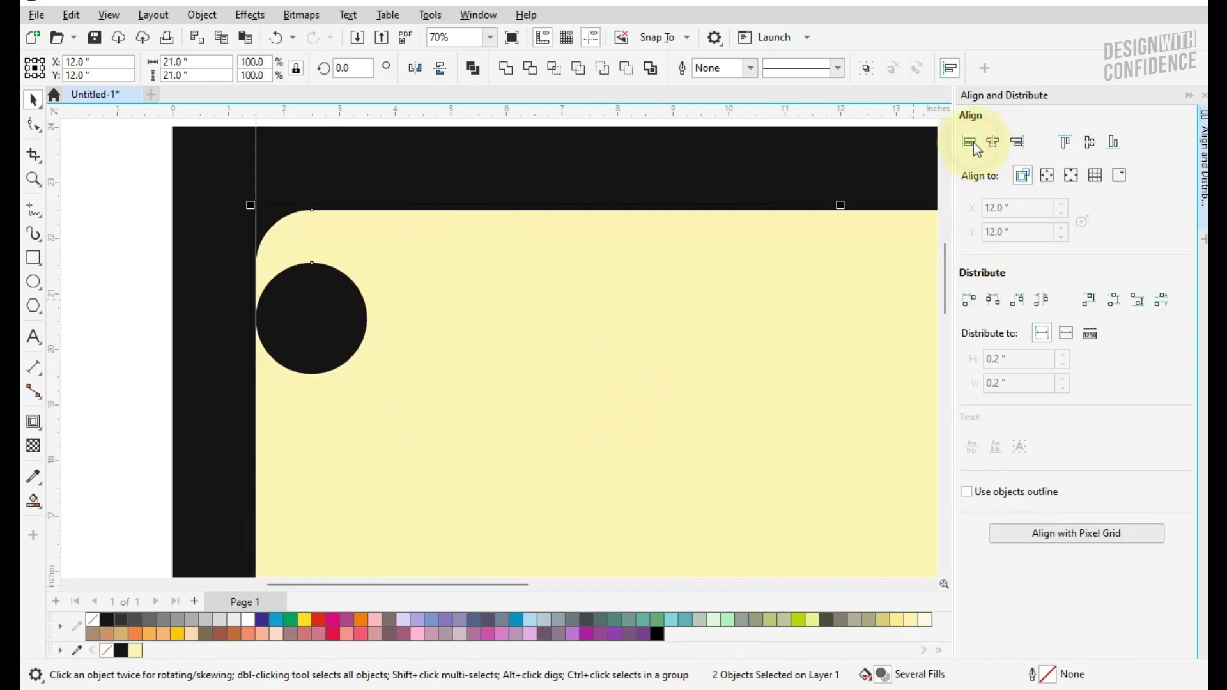
left_click(1064, 141)
left_click(116, 252)
- Copy the black circle horizontally to the yellow square's upper-right corner and align the copy to the square's right edge
left_click(273, 294)
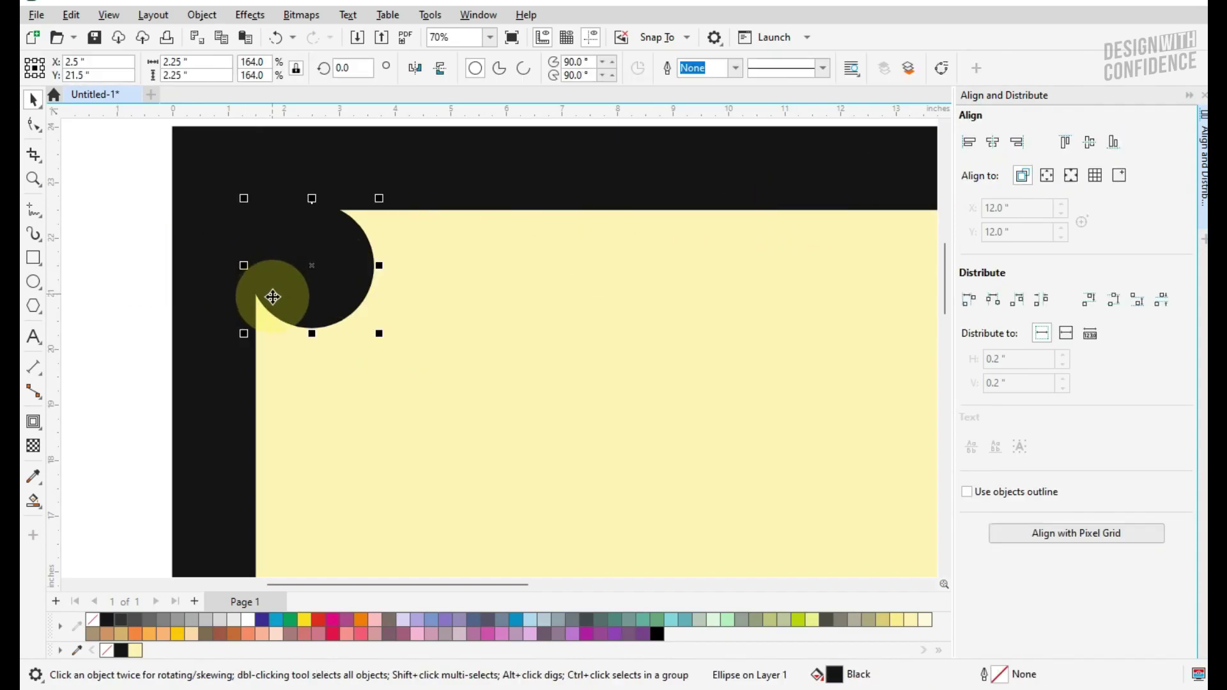
scroll(131, 279, "down", 5)
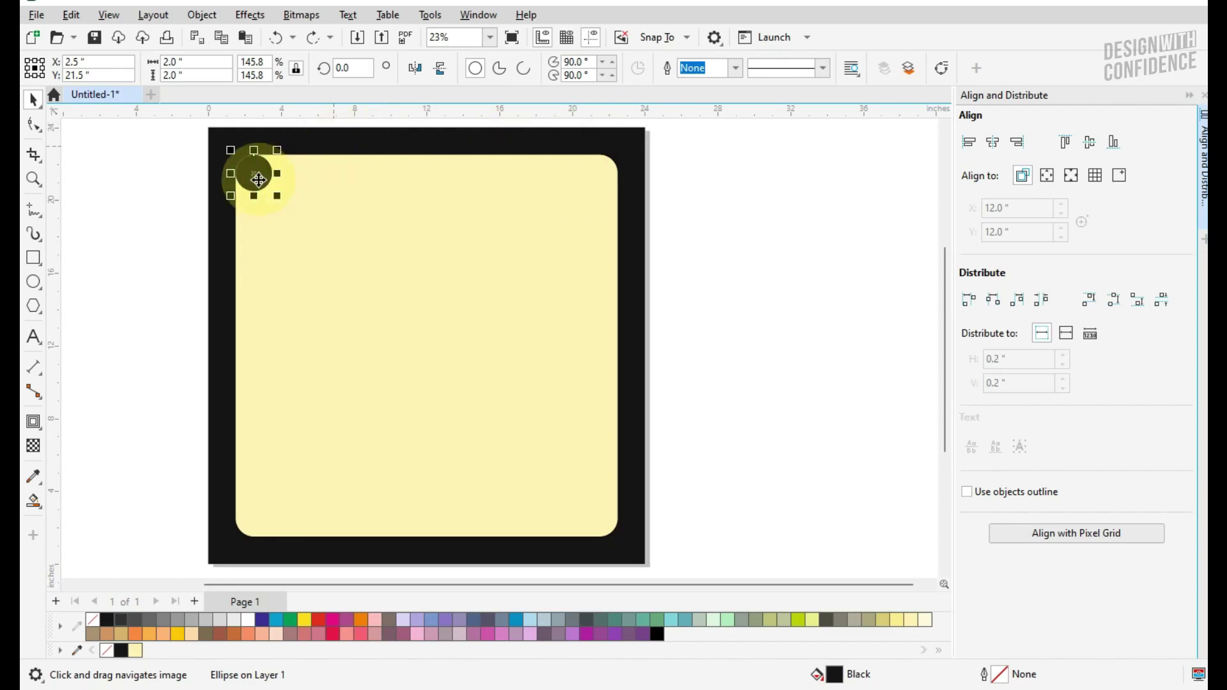
left_click_drag(253, 173, 594, 173)
left_click(585, 235, "shift")
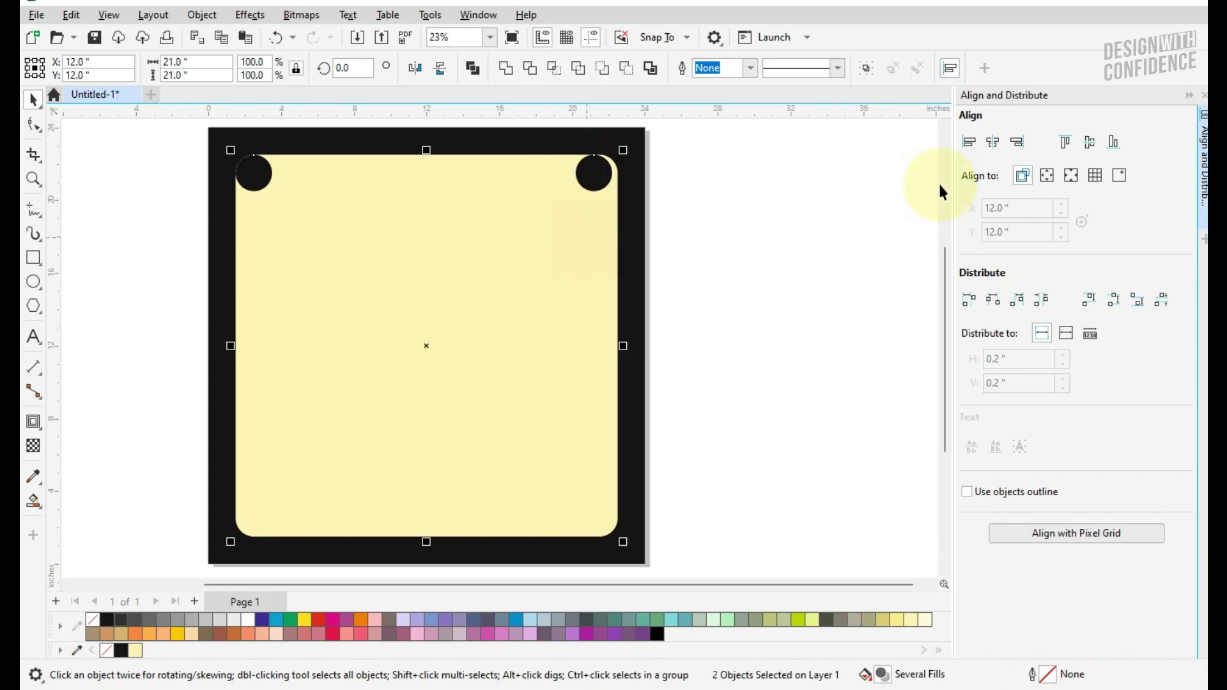
left_click(1017, 141)
left_click(757, 211)
- Copy both upper black circles straight down to the lower corners and align them to the yellow square's bottom edge
left_click(600, 173)
left_click(254, 174, "shift")
left_click_drag(266, 178, 270, 498)
left_click(387, 440, "shift")
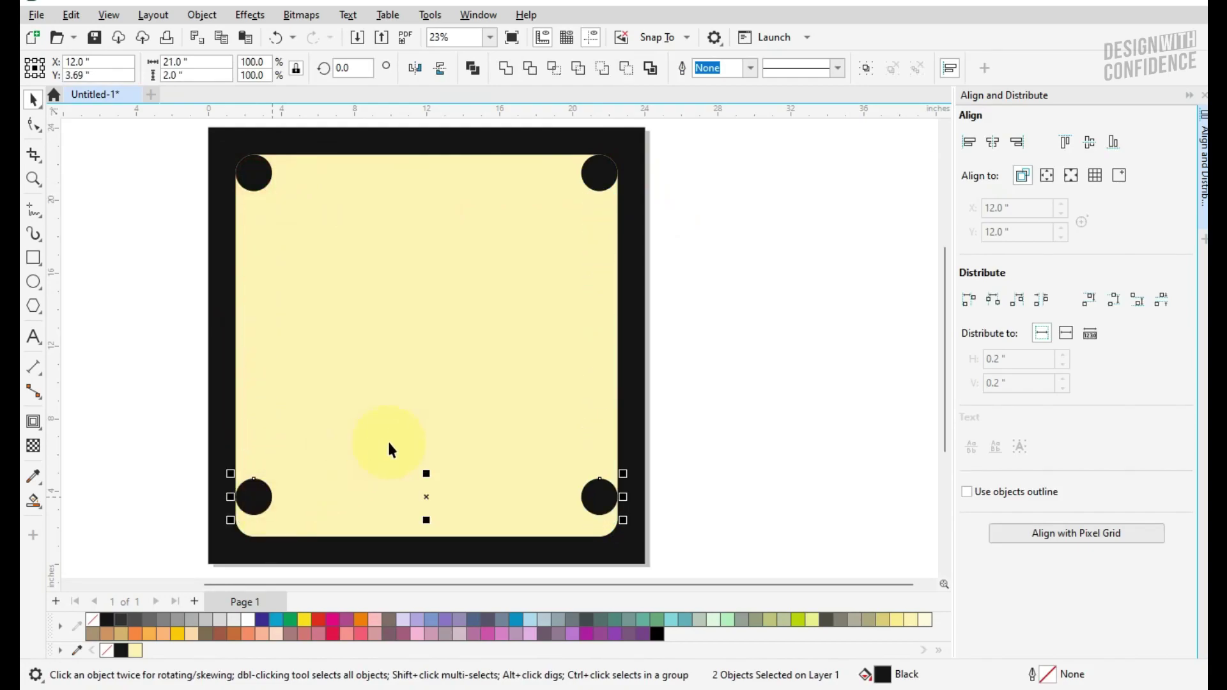
left_click(1111, 147)
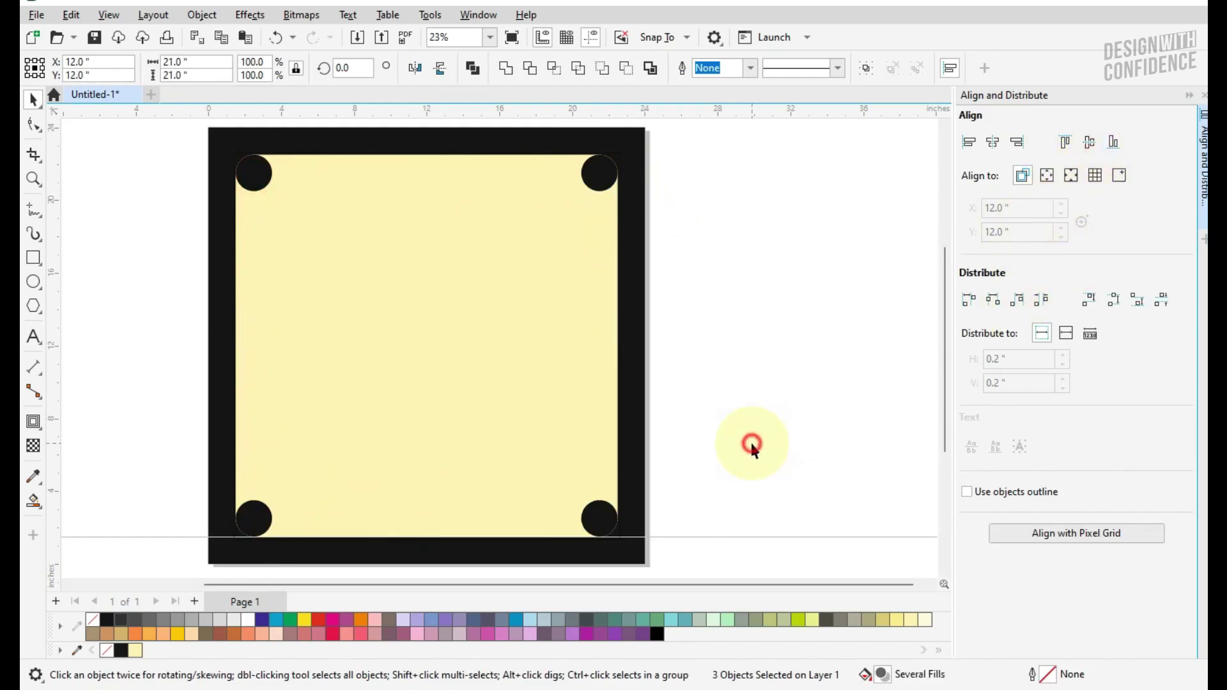
left_click(754, 443)
- Group the four black corner circles
left_click(598, 516)
left_click(607, 186, "shift")
left_click(253, 173, "shift")
left_click(259, 515, "shift")
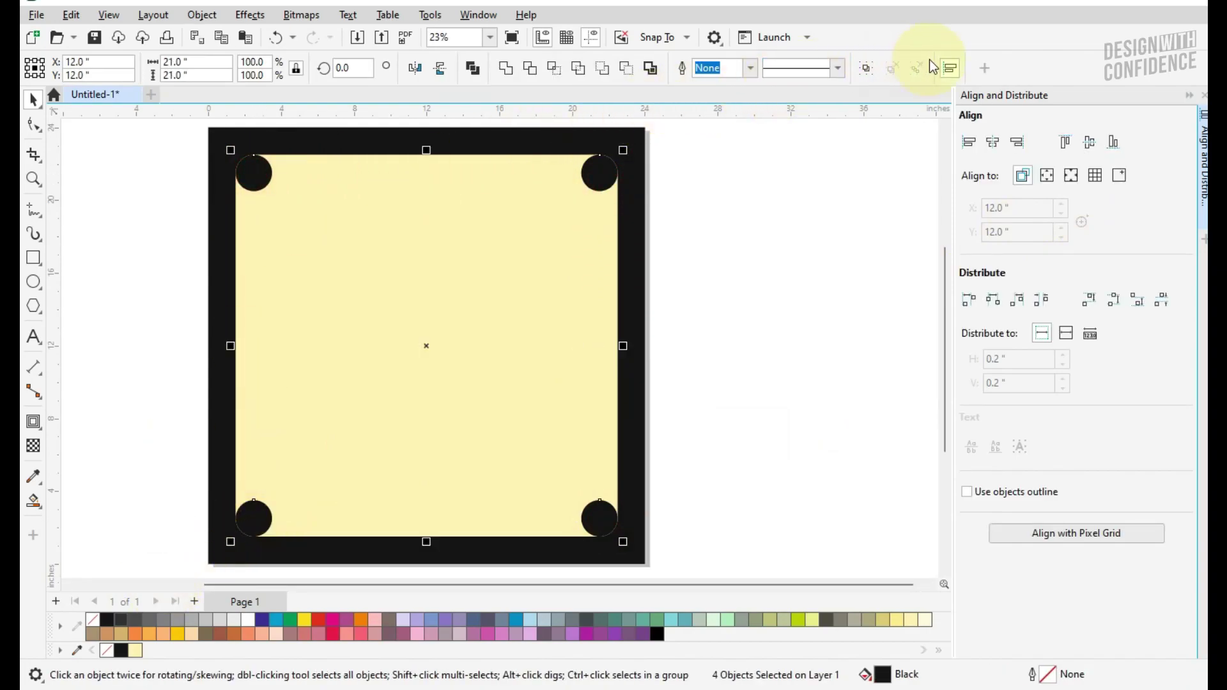
left_click(748, 219)
- Give the grouped corner circles a black 0.567 pt outline, comparing their edges with and without it
left_click(597, 176)
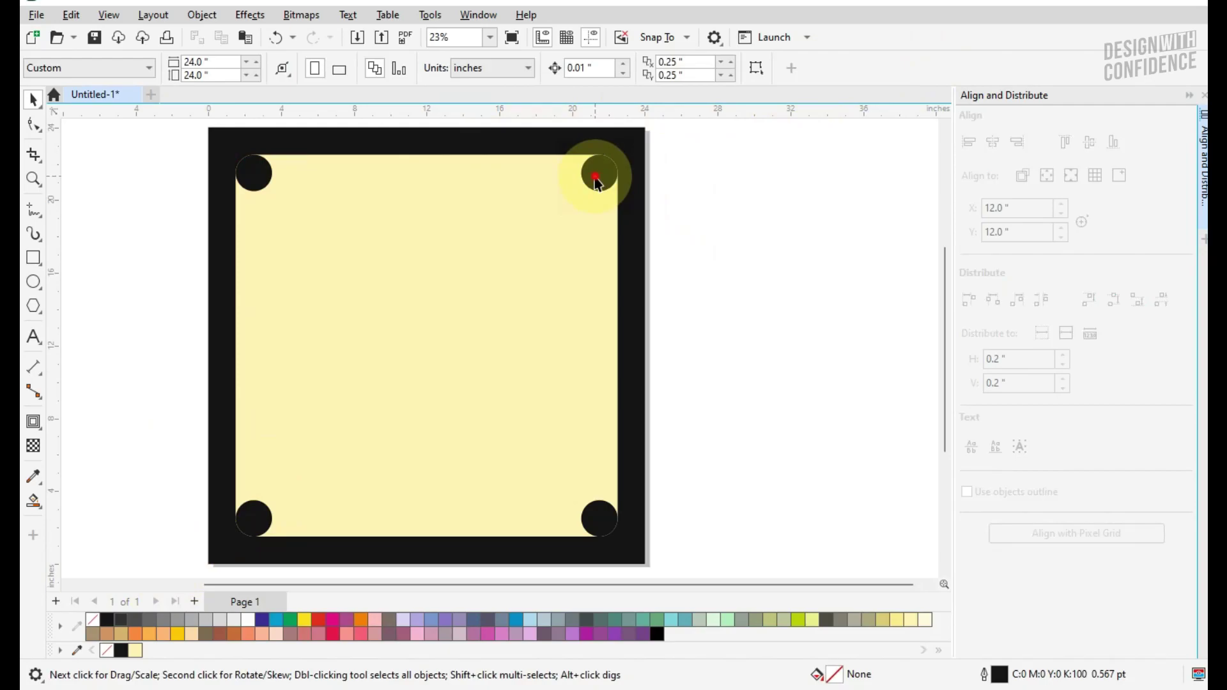
left_click(766, 242)
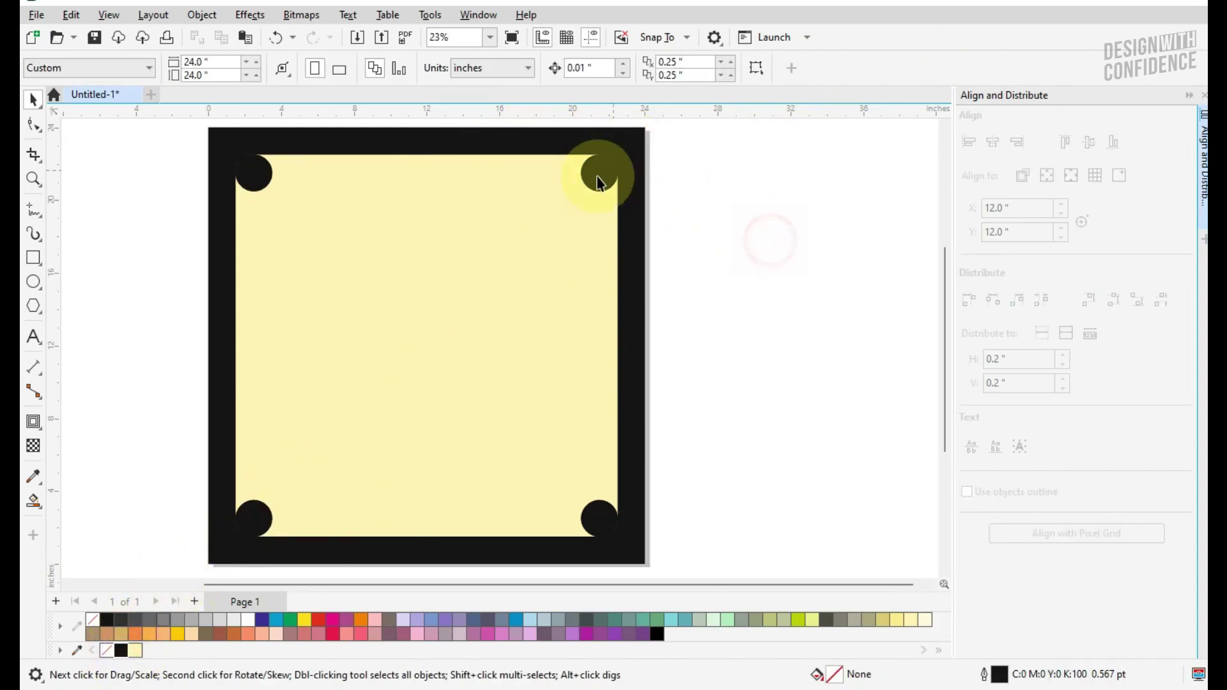
scroll(598, 179, "up", 4)
key("ctrl+a")
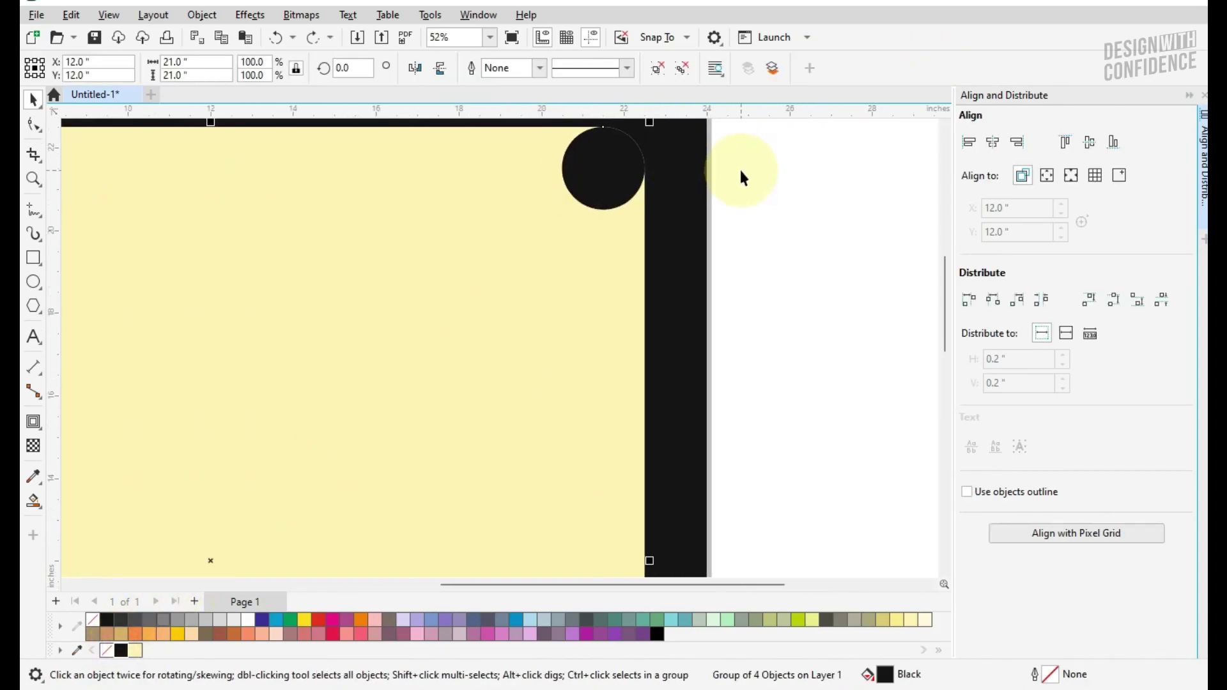
scroll(739, 168, "down", 4)
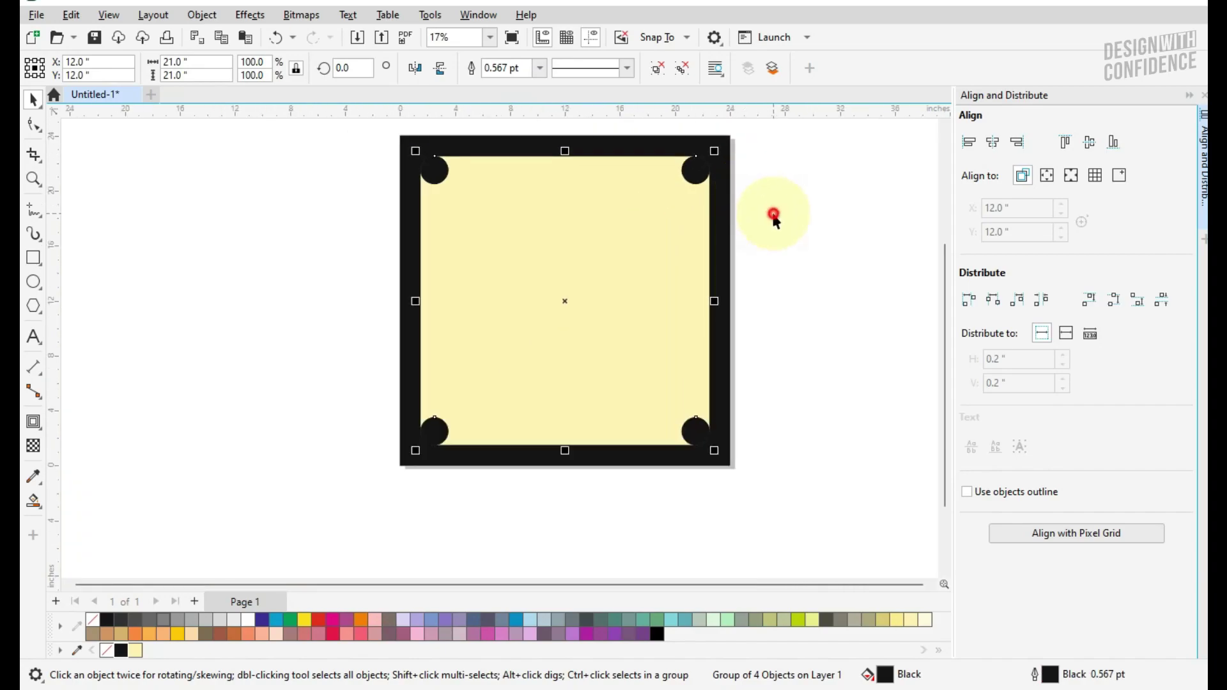
left_click(771, 210)
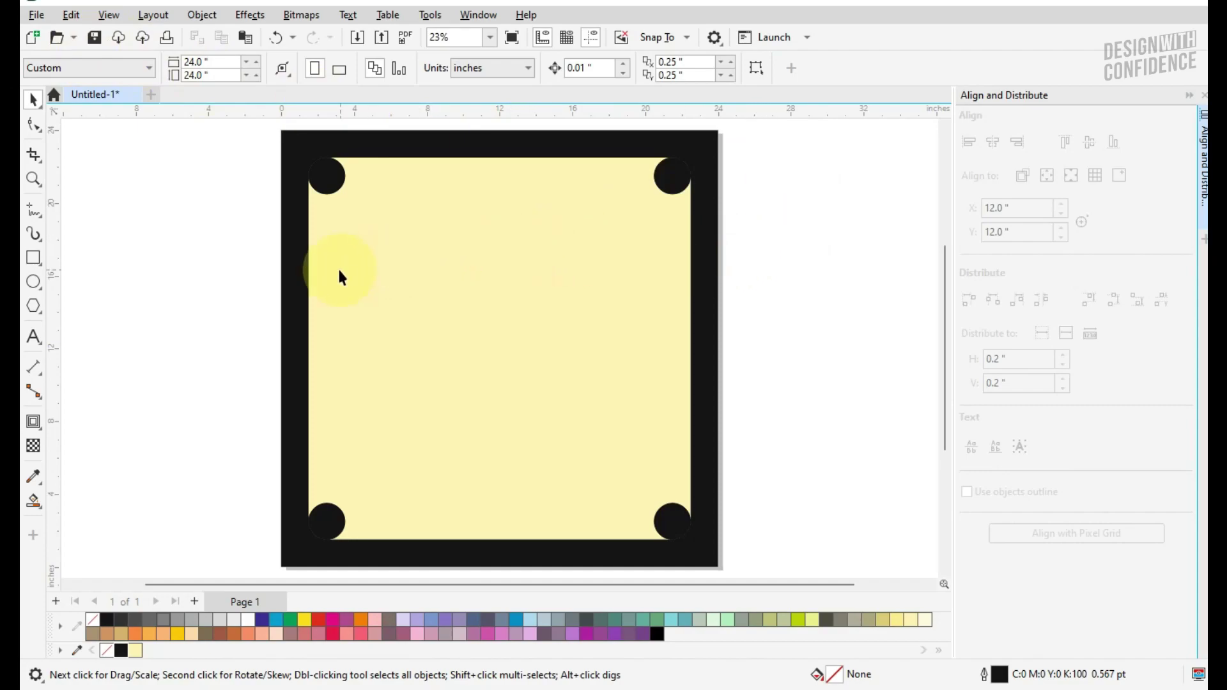
- Draw a rectangle about 12.63 inches wide and 1.5 inches high across the board's upper black border
left_click(33, 258)
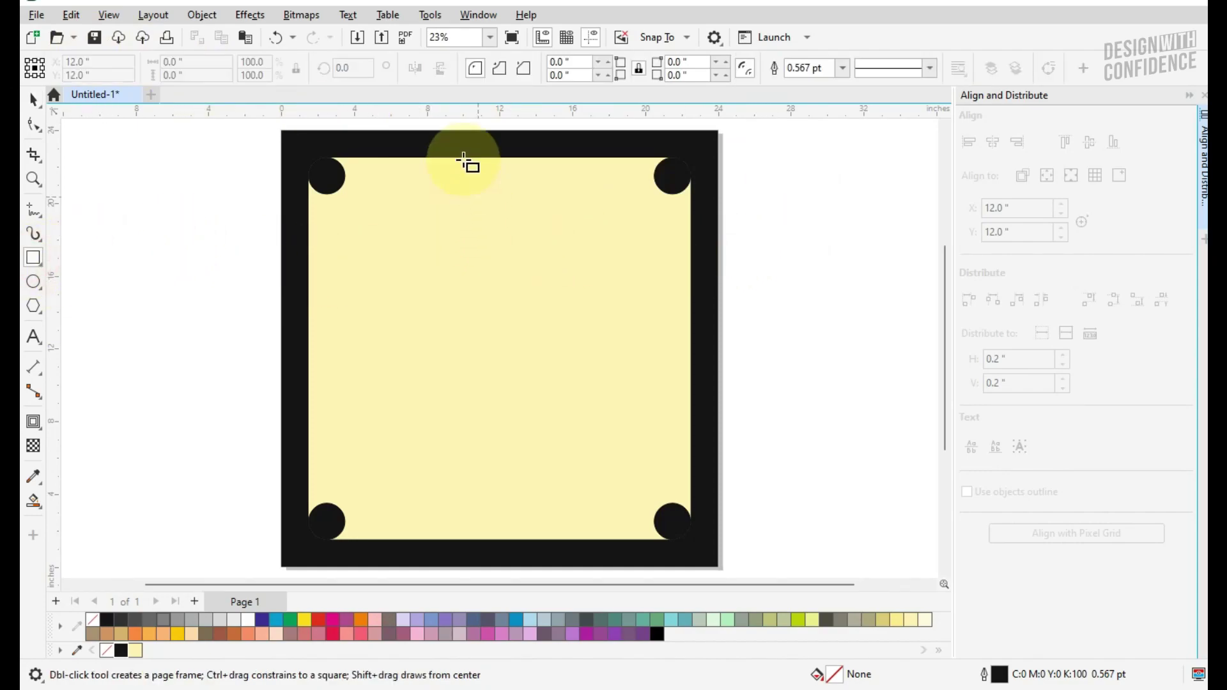
left_click_drag(390, 133, 625, 160)
key("space")
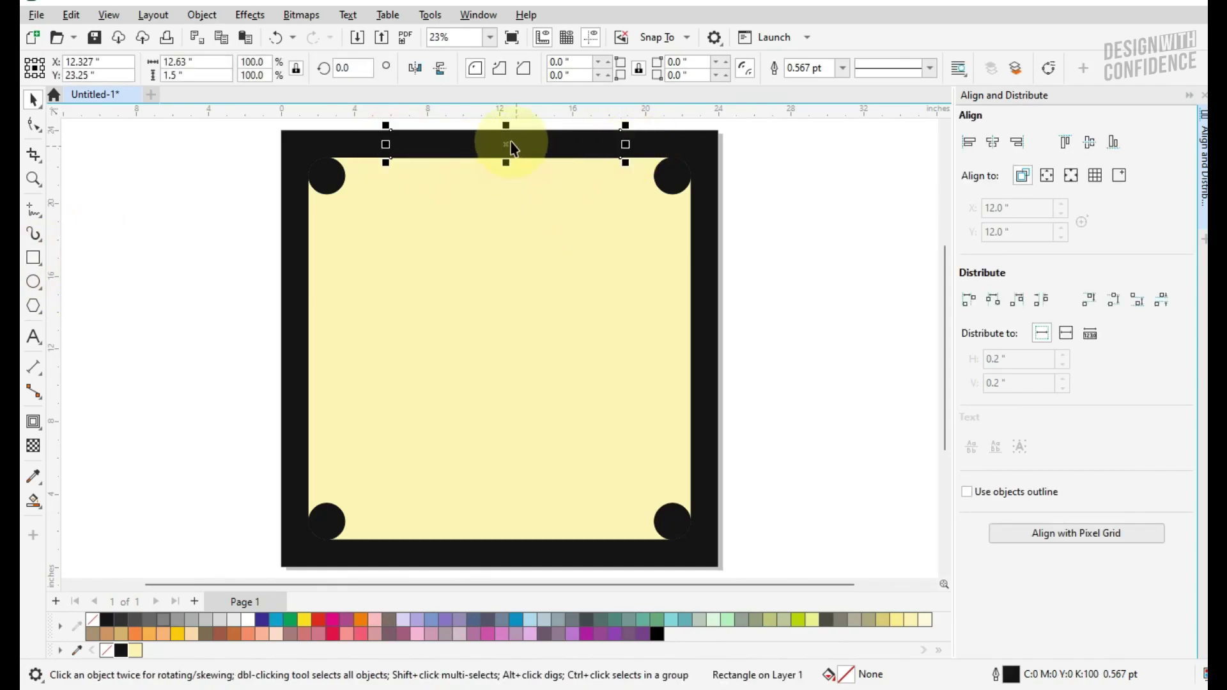
- Move the rectangle straight down onto the yellow area and resize it to 12 inches wide by 1 inch high
left_click_drag(506, 127, 510, 168)
left_click_drag(540, 216, 540, 209)
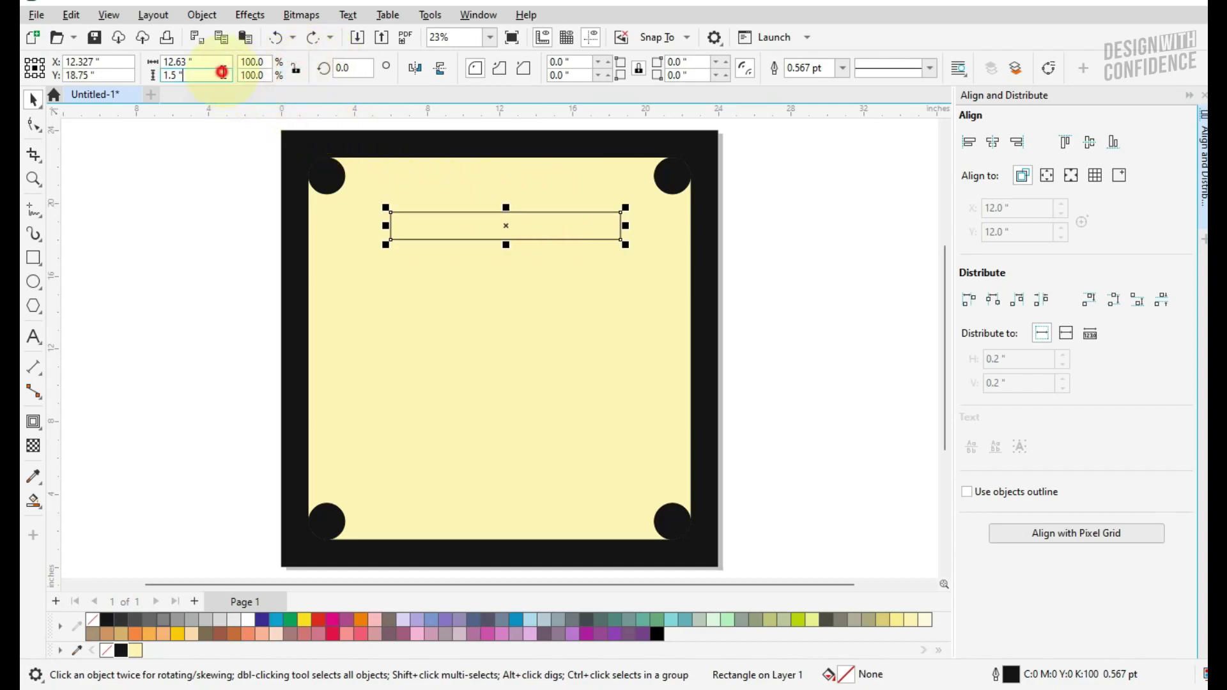
type("12")
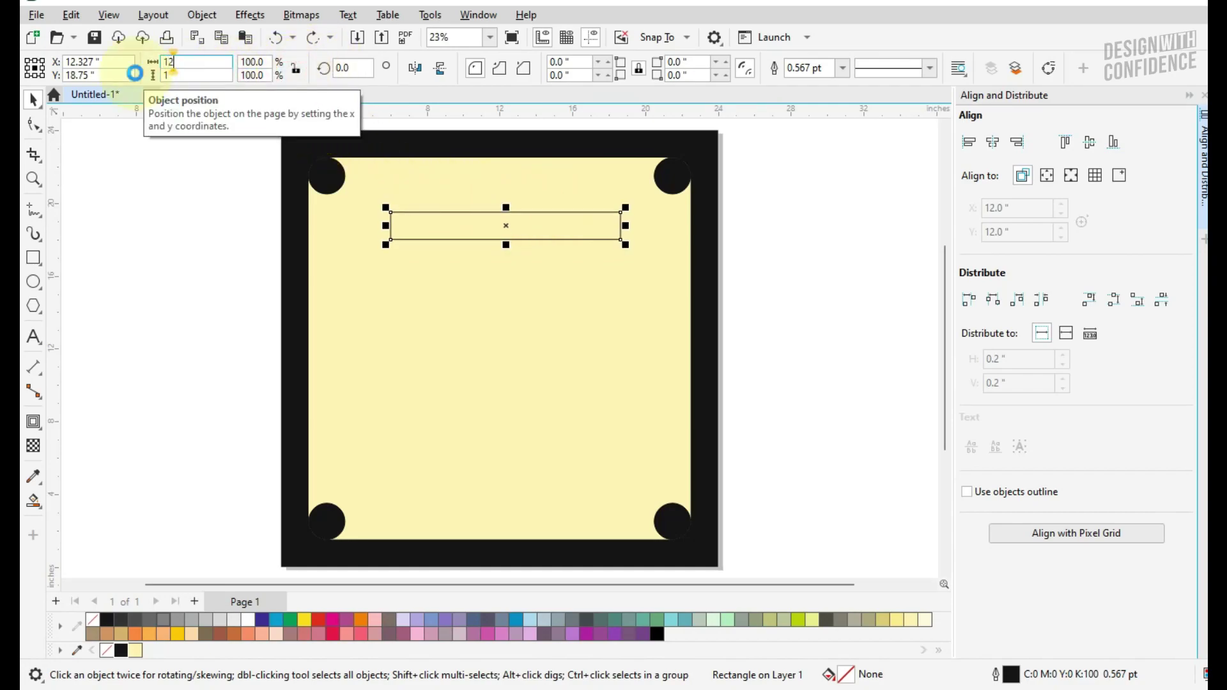
key("Return")
- Round the rectangle's corners fully with the Shape tool to a 0.5-inch radius, giving it semicircular ends
scroll(591, 214, "up", 2)
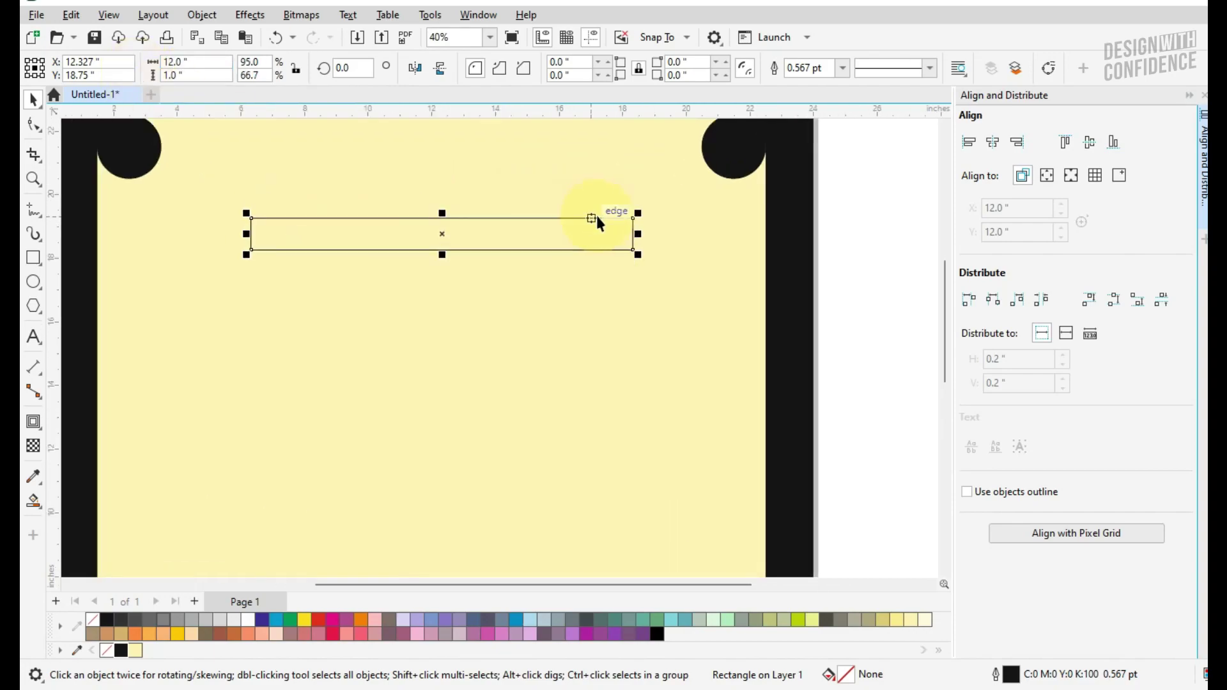
scroll(593, 216, "up", 3)
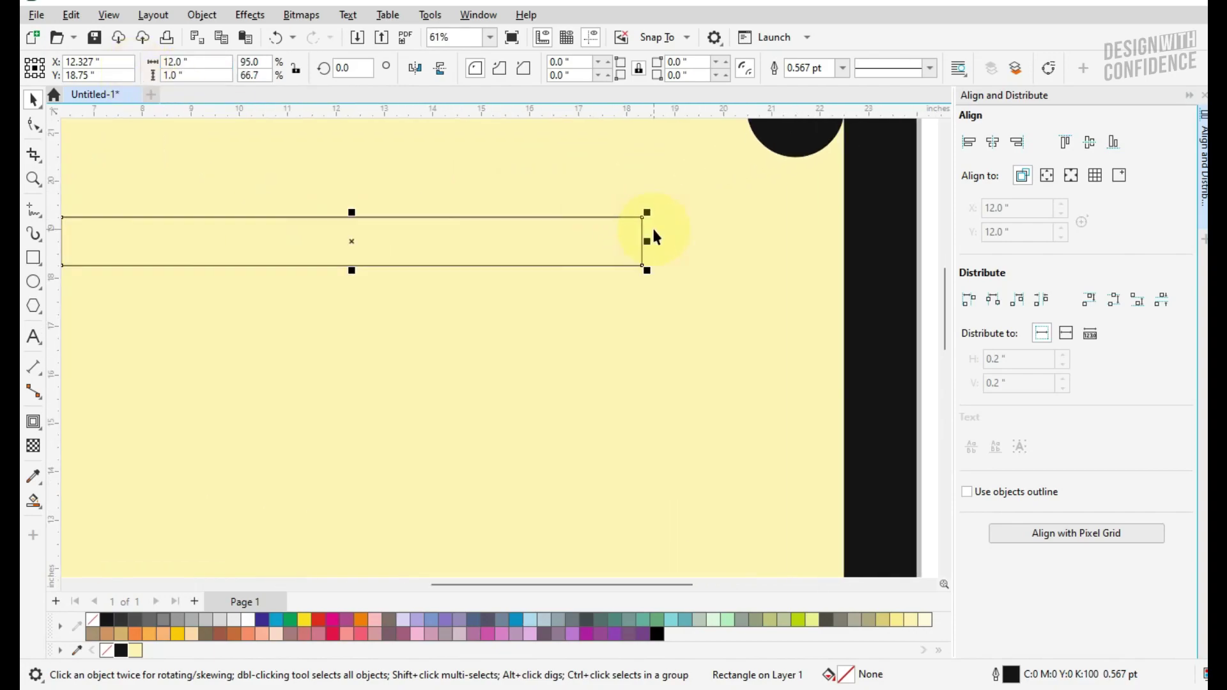
left_click(35, 127)
left_click_drag(640, 247, 652, 278)
key("space")
scroll(652, 276, "down", 3)
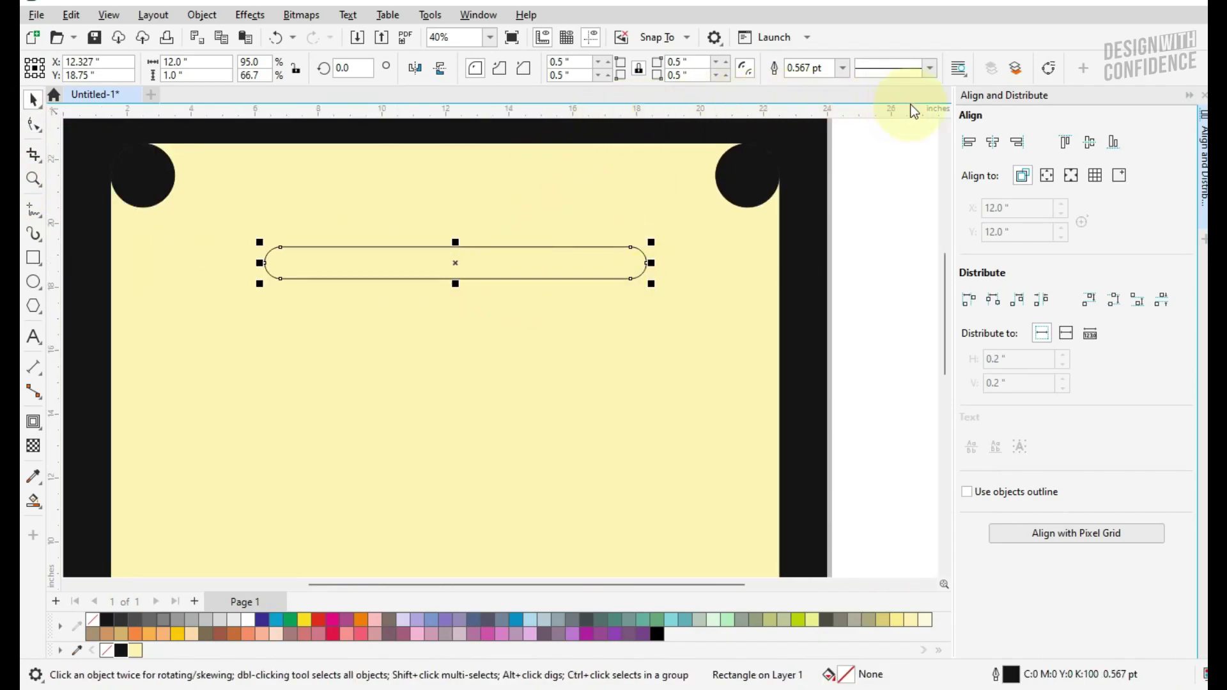
- Try outline widths of 1 pt and 4 pt on the rounded bar, and settle on 8 pt
left_click(840, 69)
left_click(834, 134)
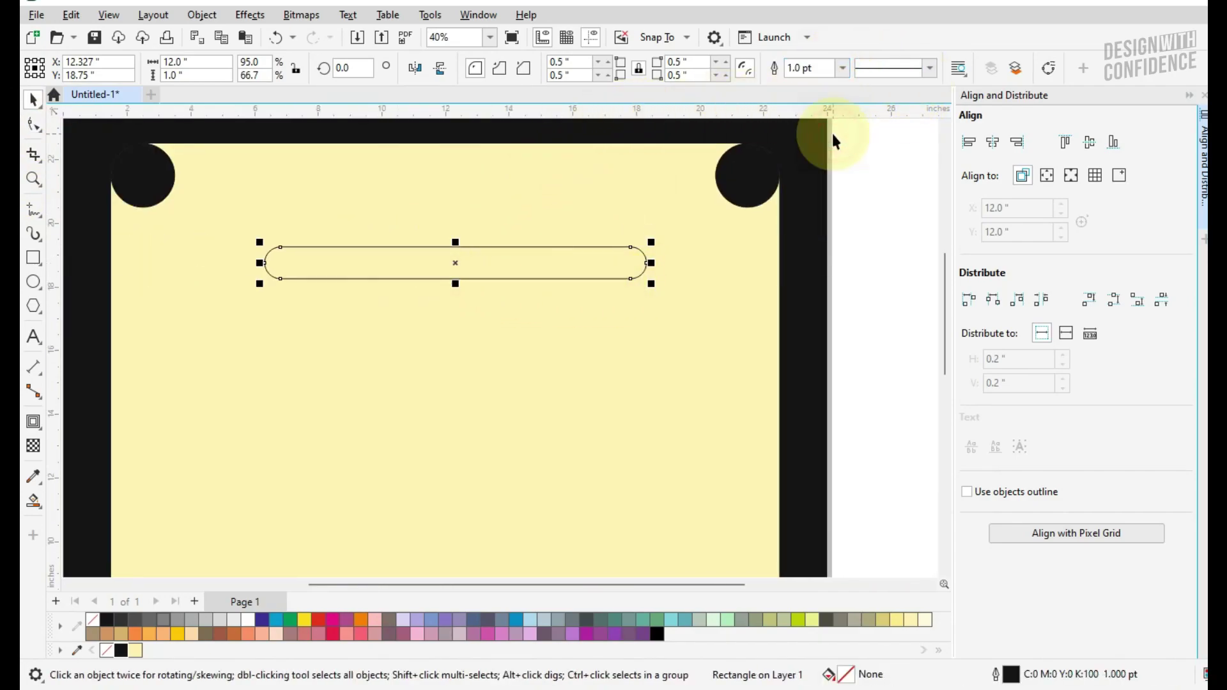
left_click(842, 68)
left_click(837, 185)
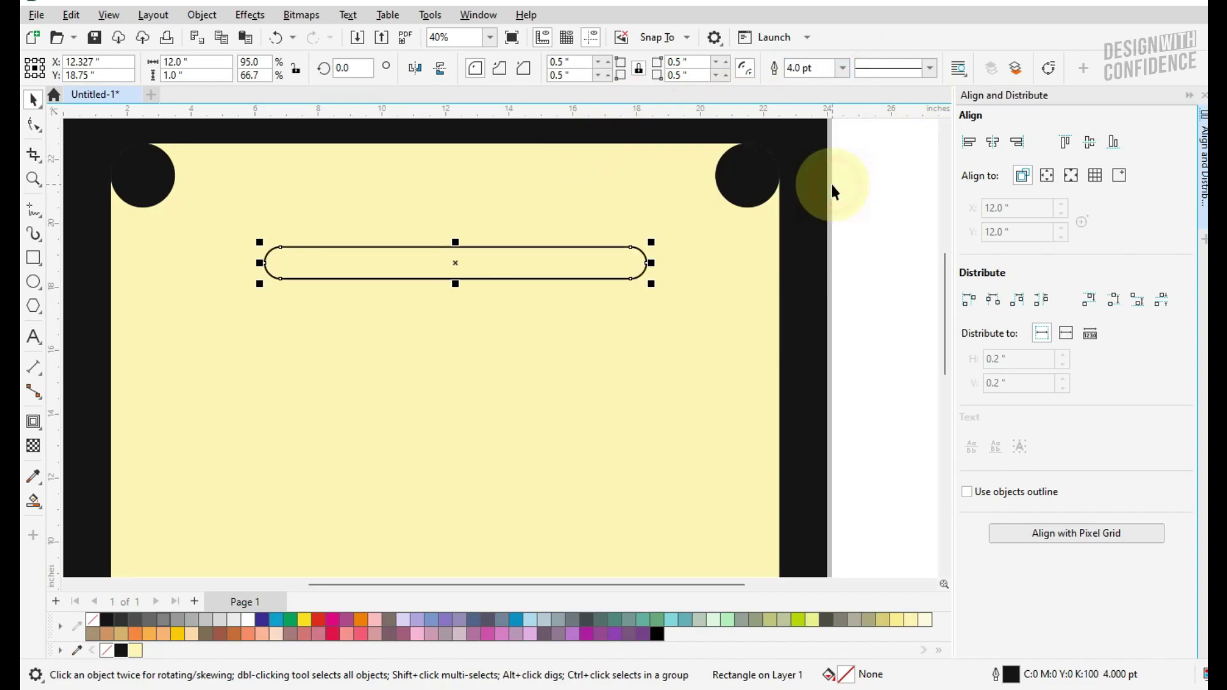
left_click(833, 75)
left_click(819, 193)
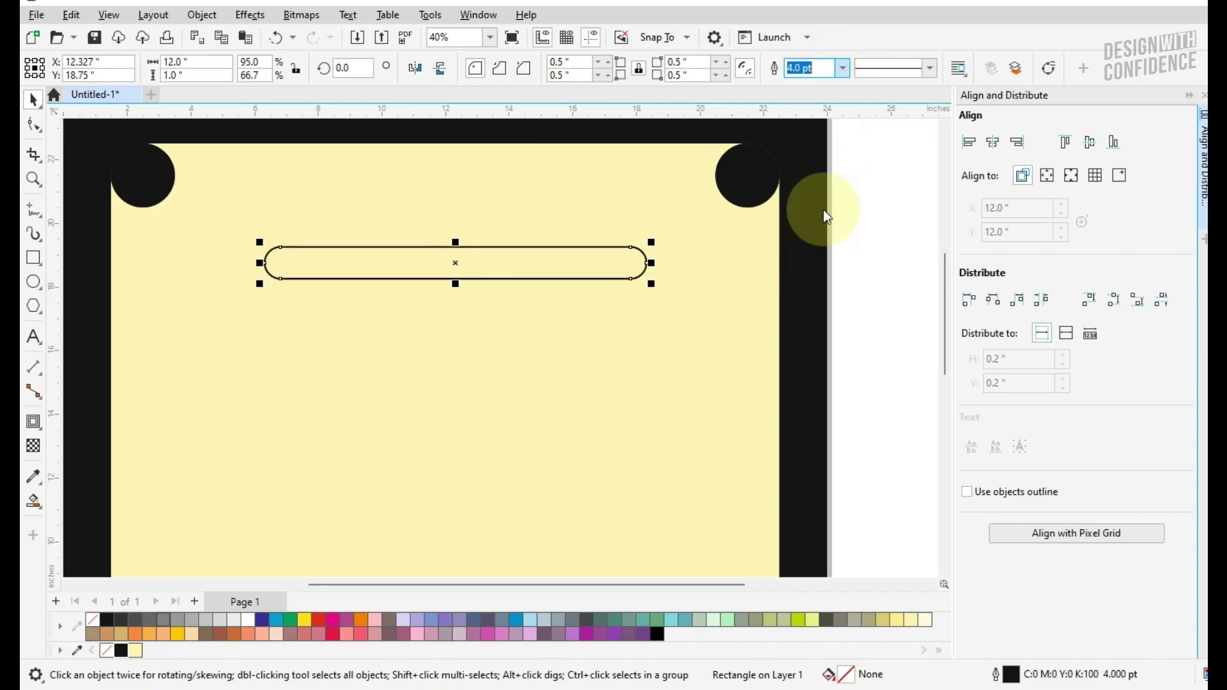
left_click(862, 241)
key("ctrl+z")
left_click(842, 67)
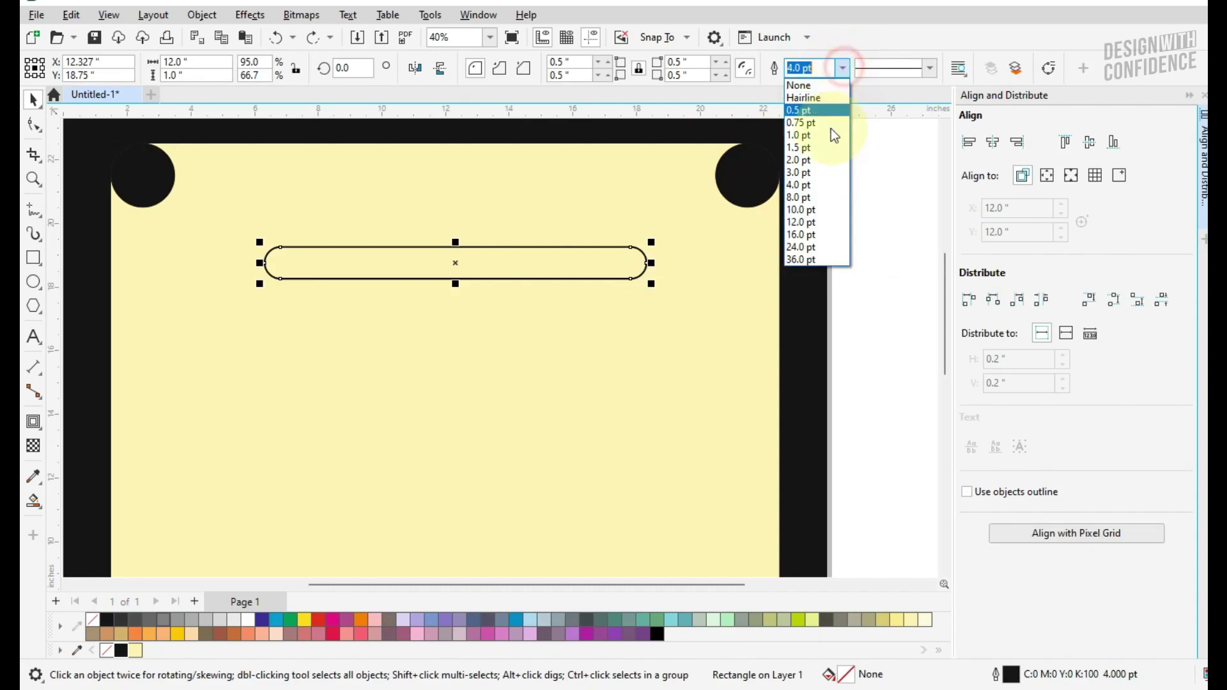
left_click(819, 197)
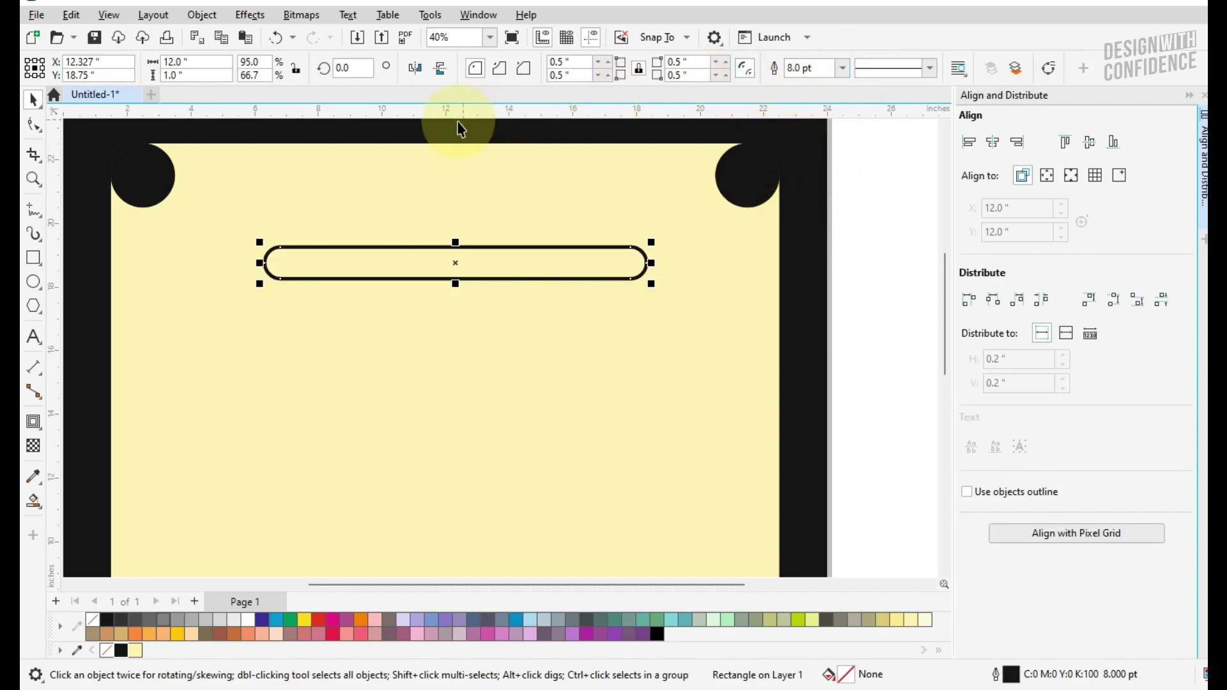
- Try a height of 1.25 inches for the rounded bar and undo the change
left_click(202, 74)
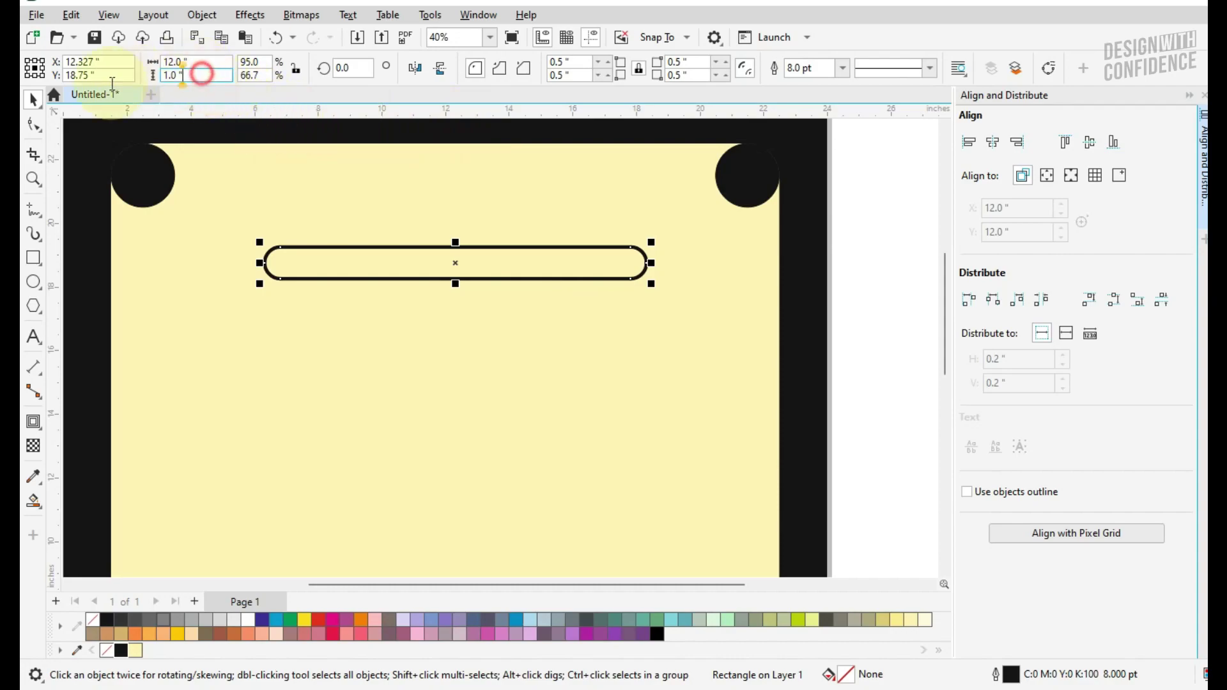
type("1.25")
key("Return")
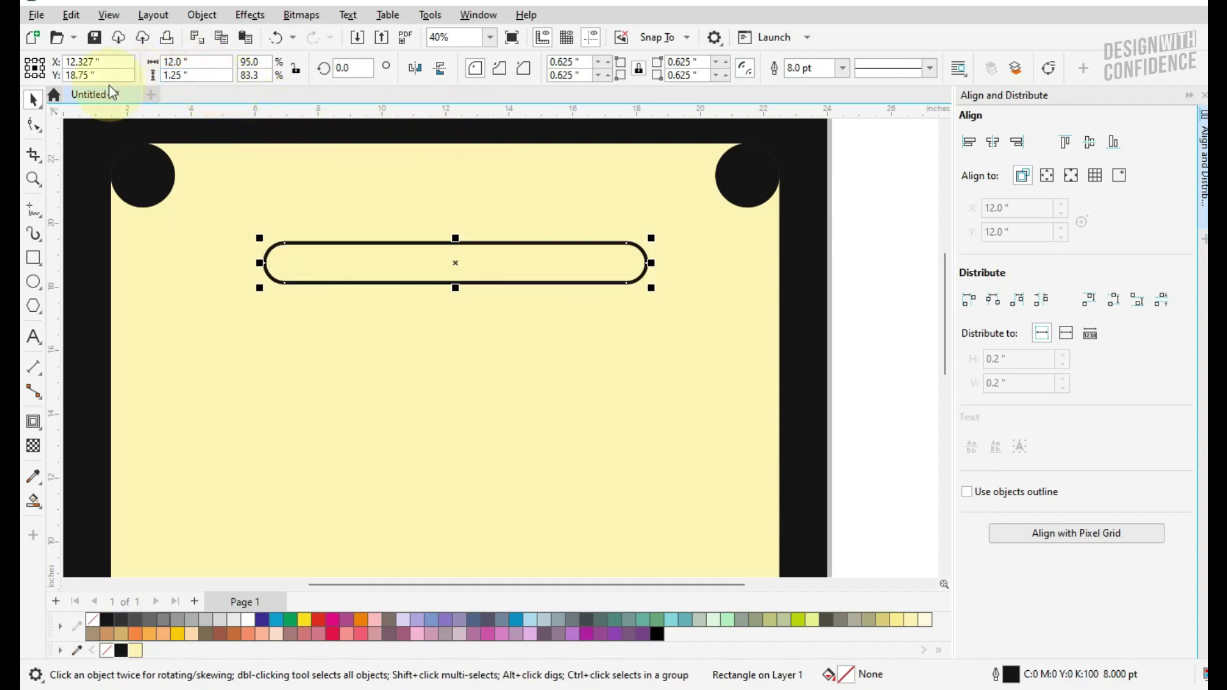
key("ctrl+z")
scroll(639, 279, "up", 2)
left_click_drag(501, 266, 572, 309)
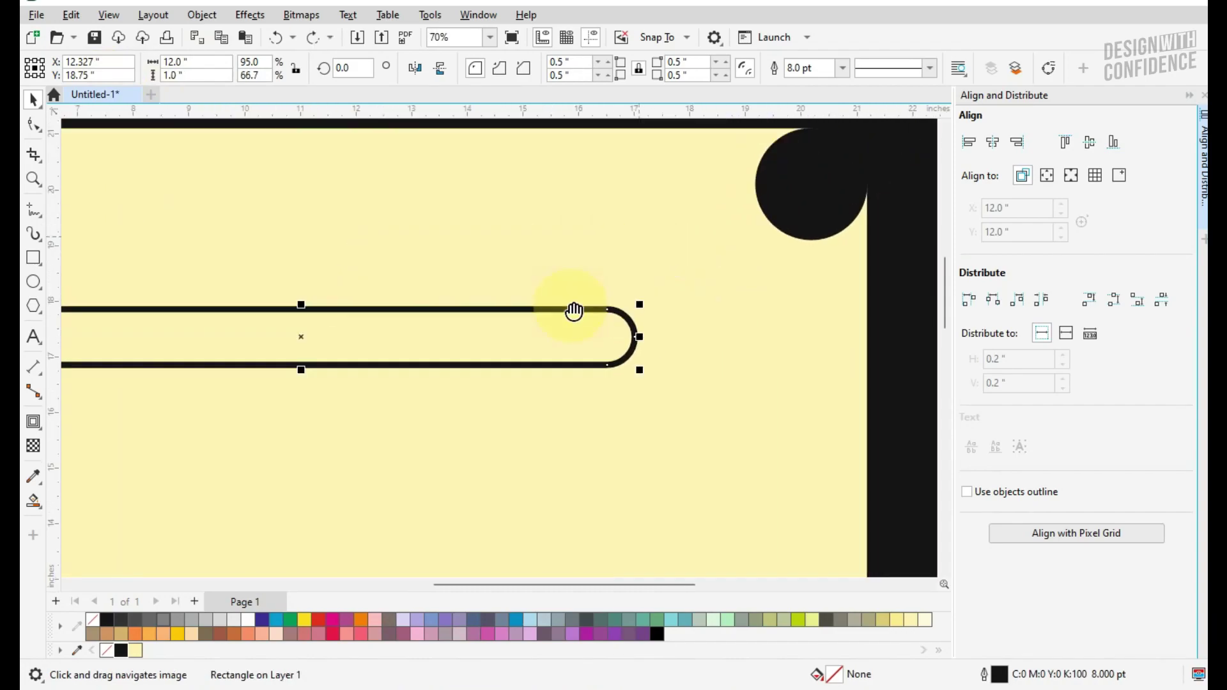
left_click(33, 282)
left_click_drag(487, 253, 515, 280)
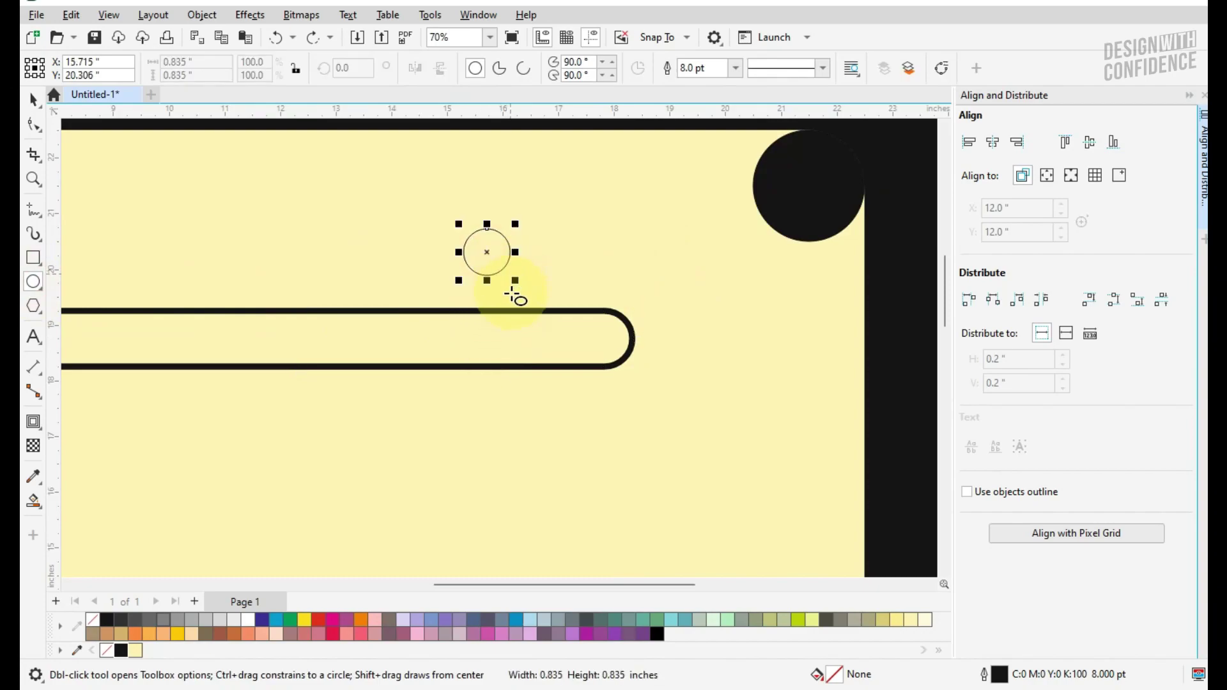
key("space")
key("Delete")
- Draw a 1-inch circle inside the rounded bar near its right end, spanning from its upper edge to its lower edge
key("space")
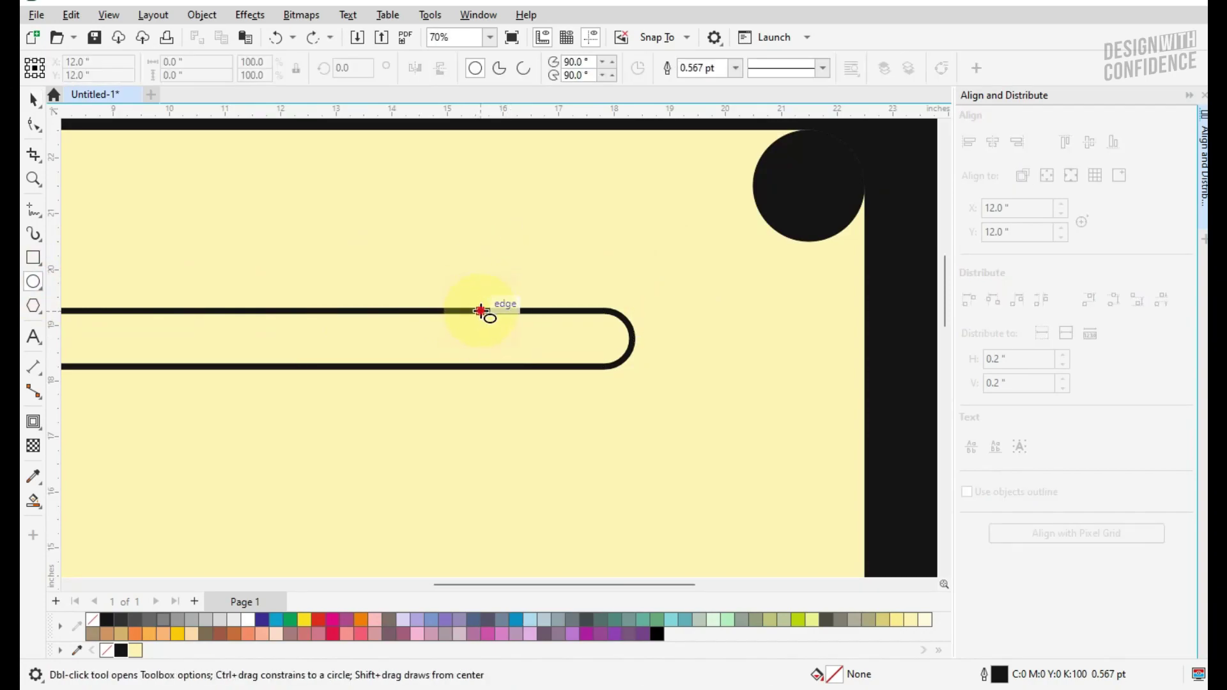
left_click_drag(480, 312, 535, 368)
key("space")
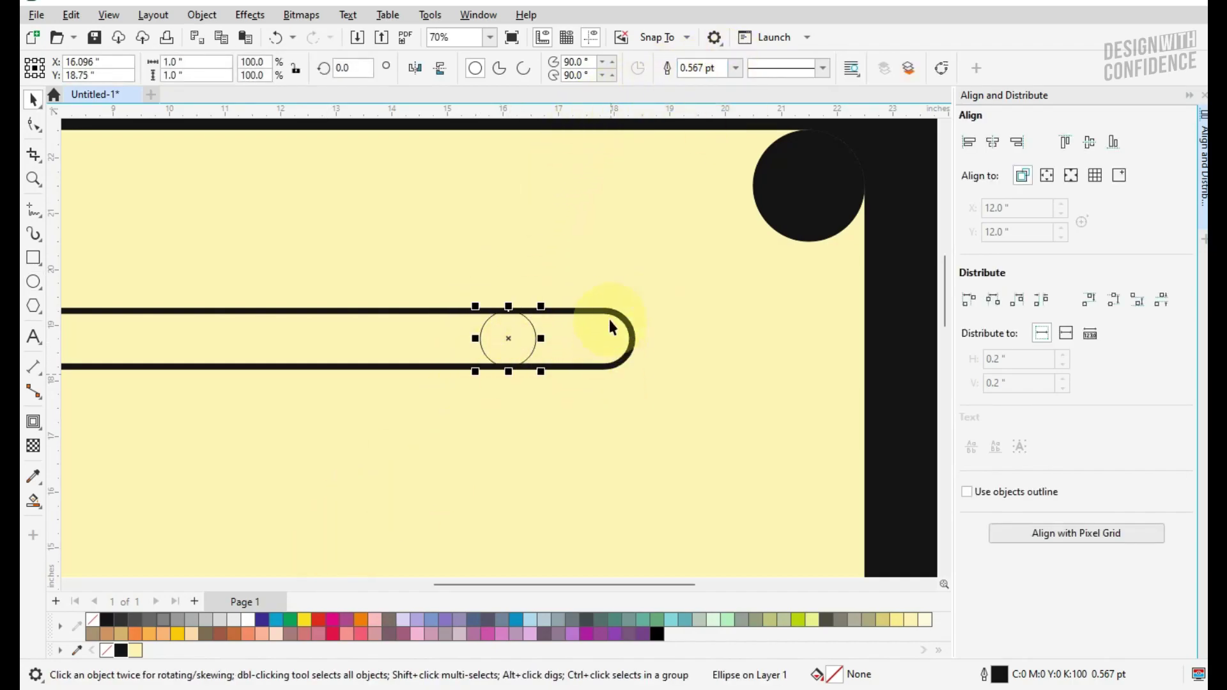
- Set the 1-inch circle's outline width to 8 pt after trying 4 pt
left_click(743, 67)
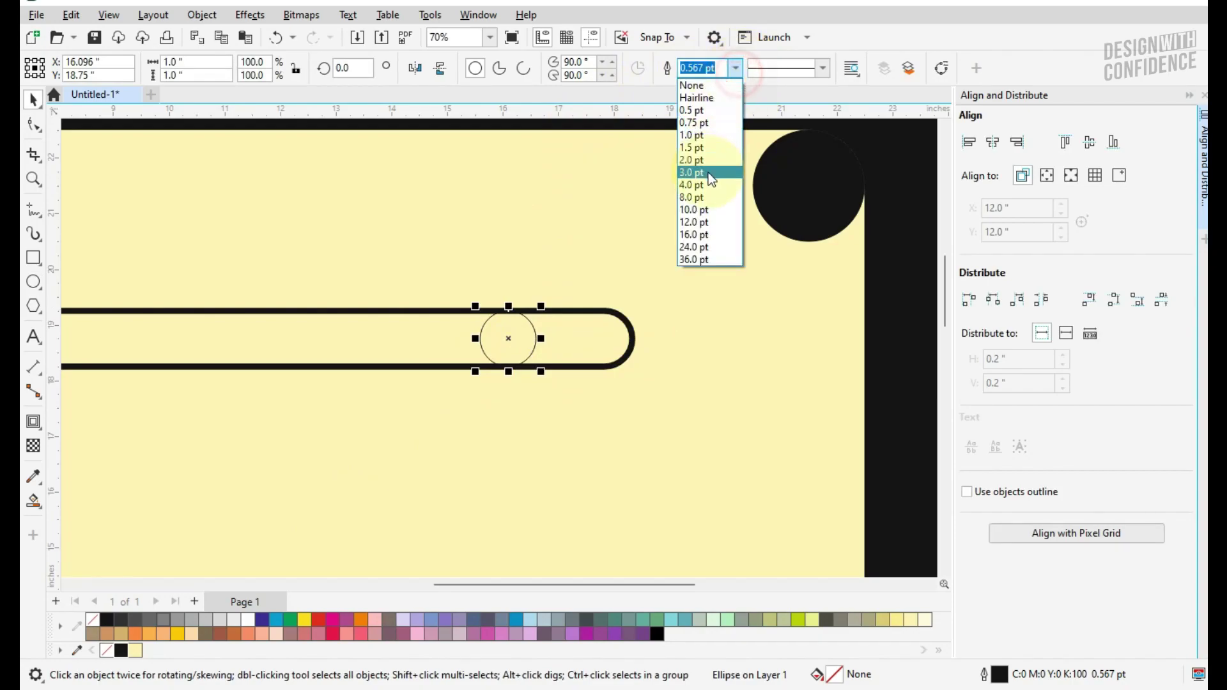
left_click(707, 182)
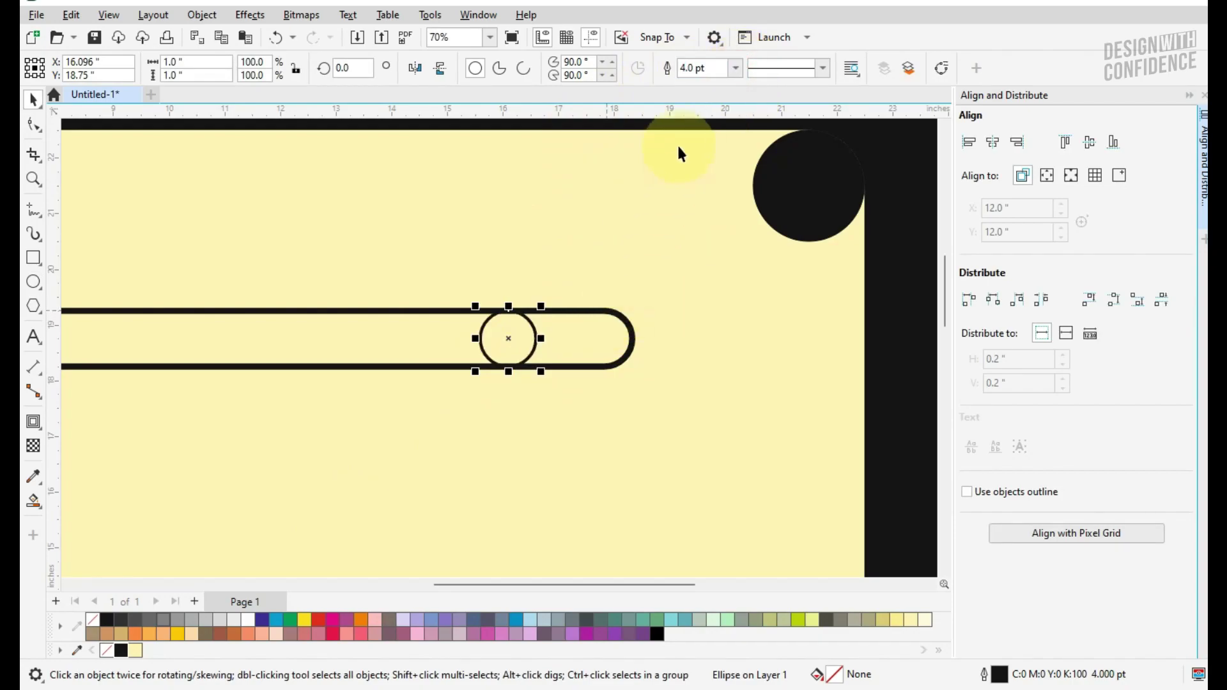
left_click(736, 67)
left_click(709, 194)
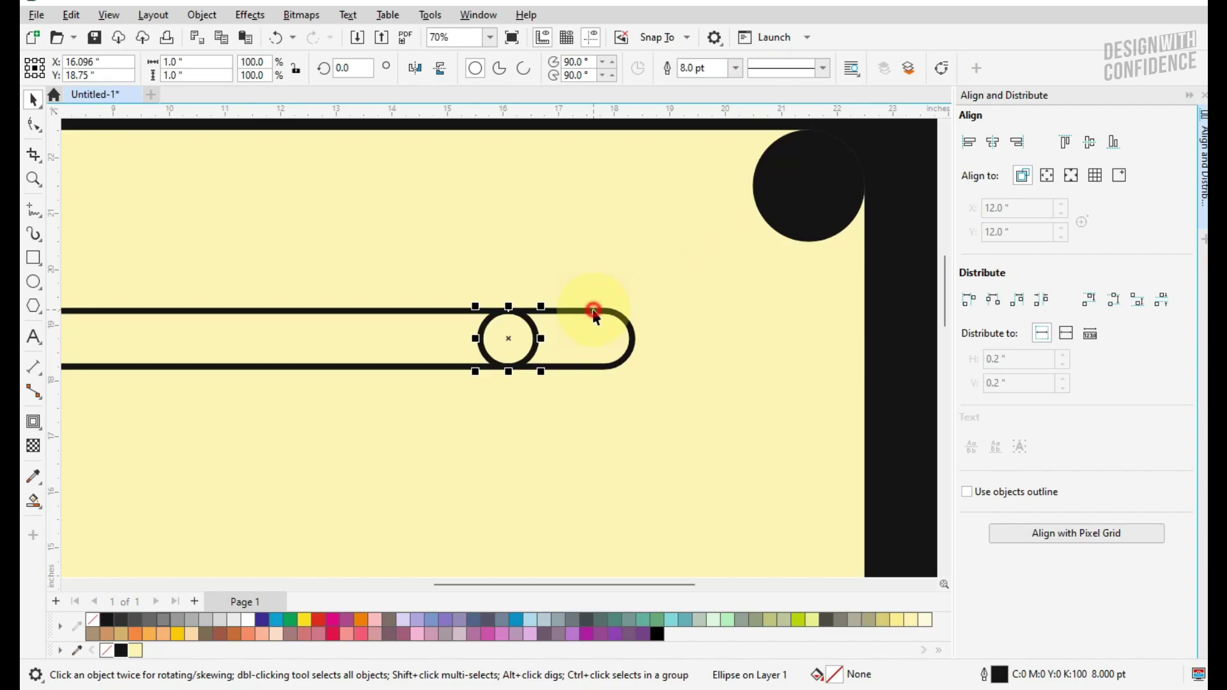
- Align the circle to the rounded bar's right end and center it vertically within the bar
left_click(593, 311, "shift")
left_click(1015, 142)
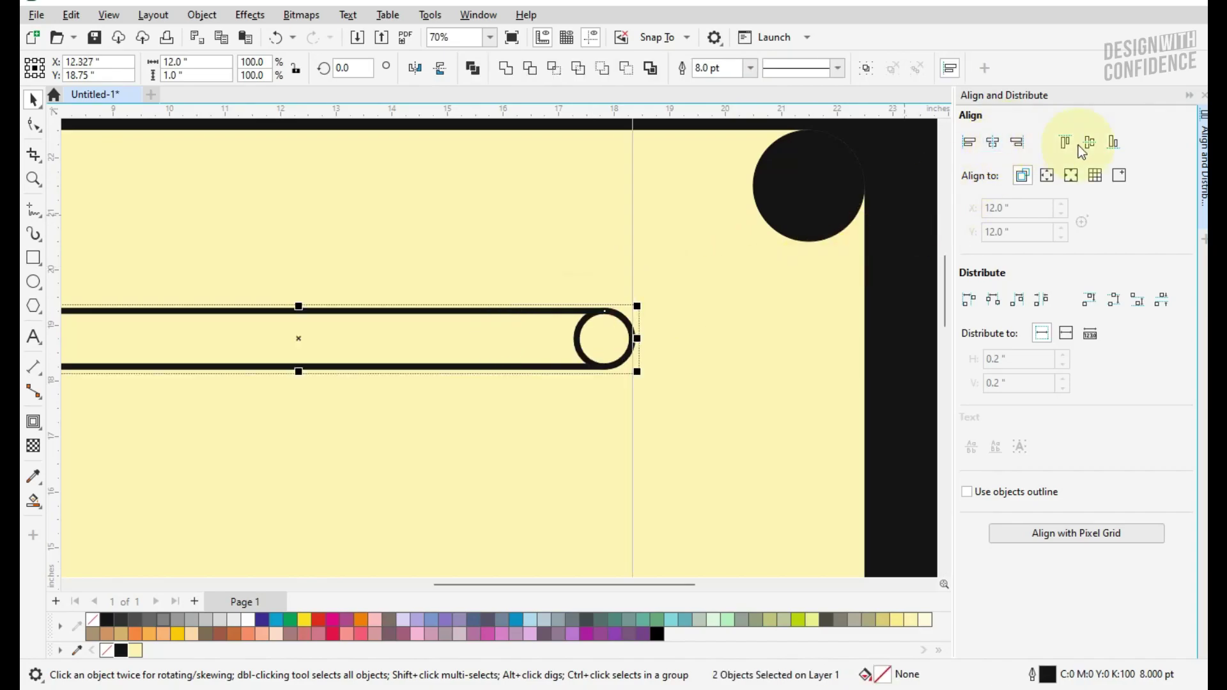
scroll(596, 335, "up", 3)
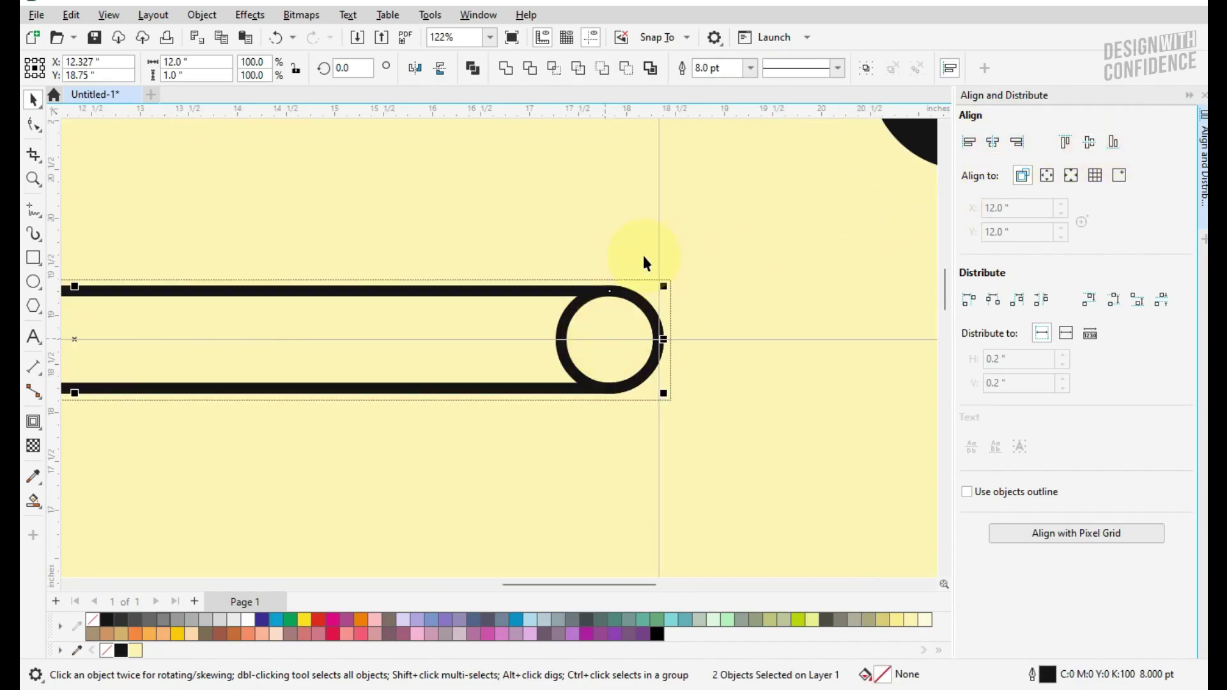
- Enable scaling the outline with the object for the rounded bar and its 1-inch circle
left_click(202, 15)
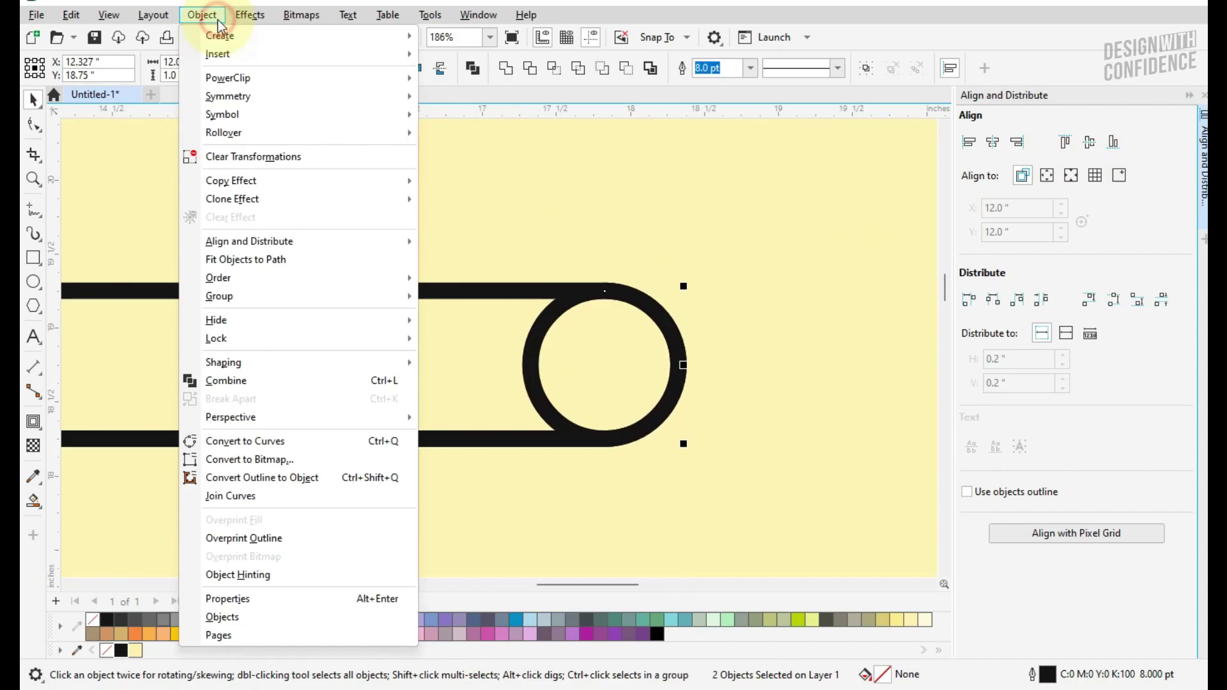
left_click(292, 604)
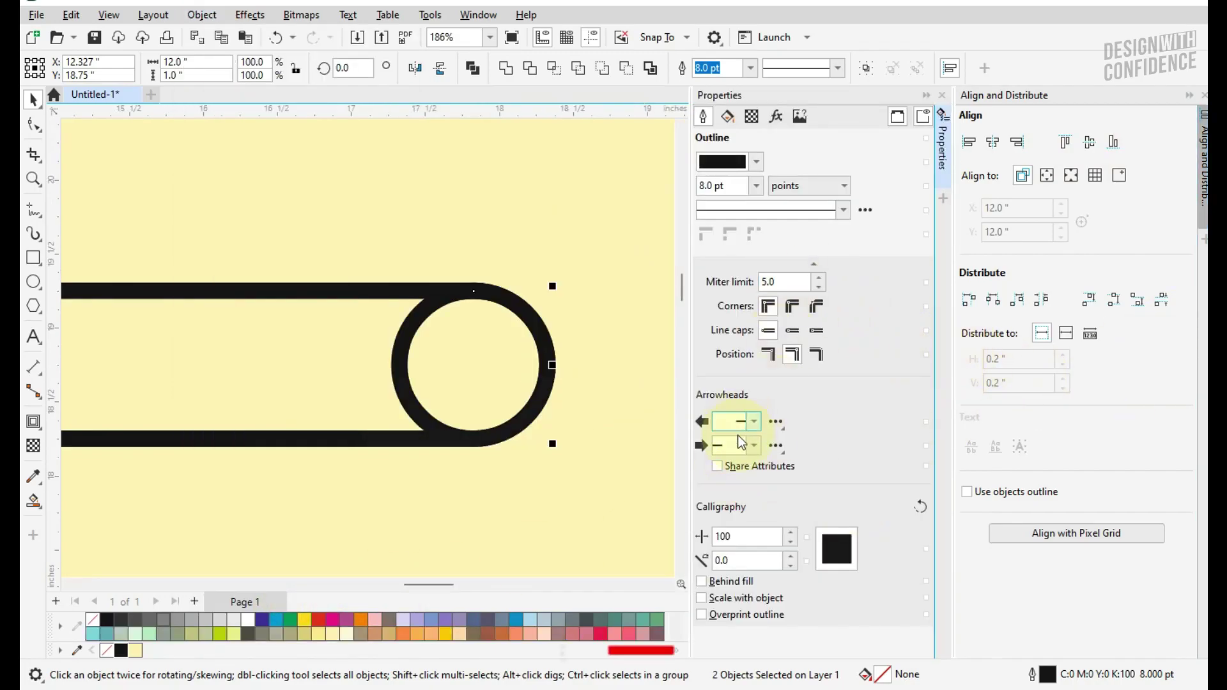
left_click(729, 601)
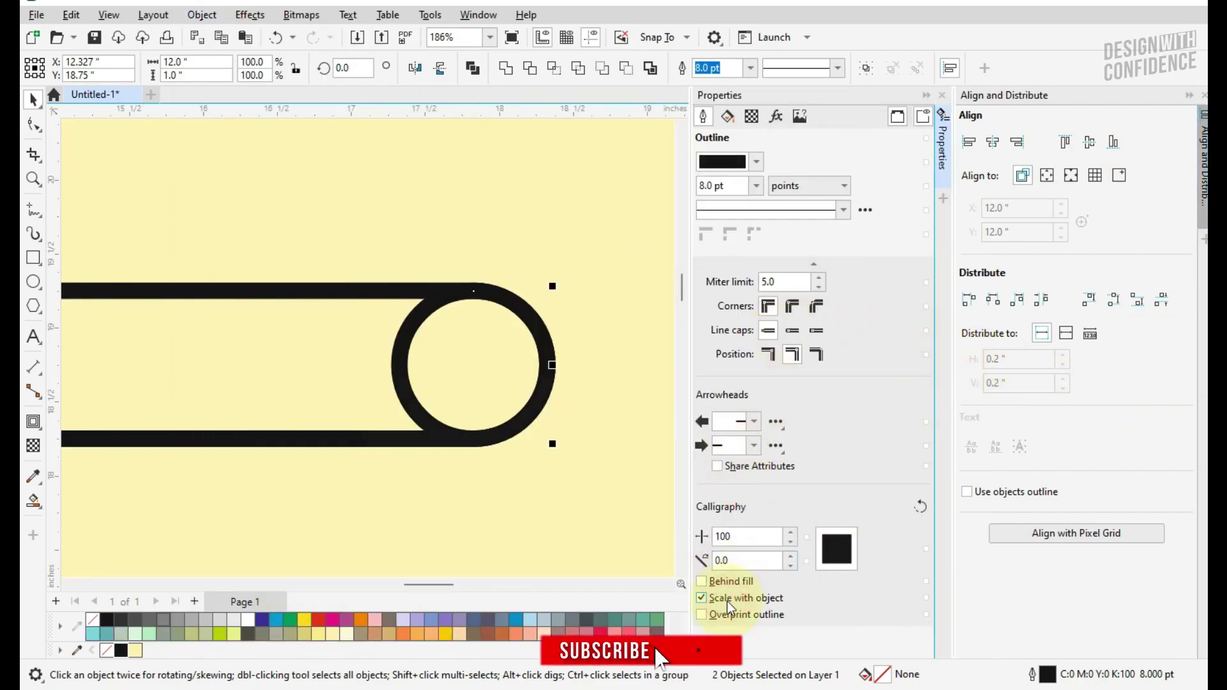
left_click(941, 95)
scroll(649, 340, "left", 2)
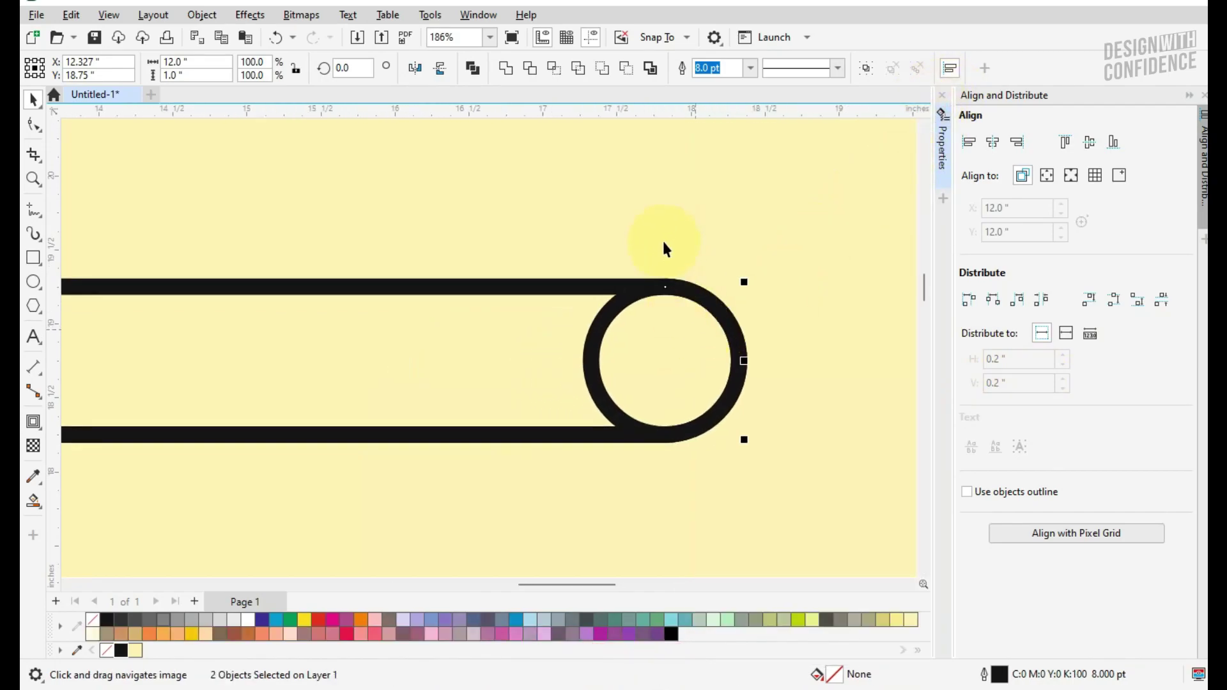
- Duplicate the 1-inch circle, fill the copy with red and remove its outline
left_click(668, 243)
left_click(607, 314)
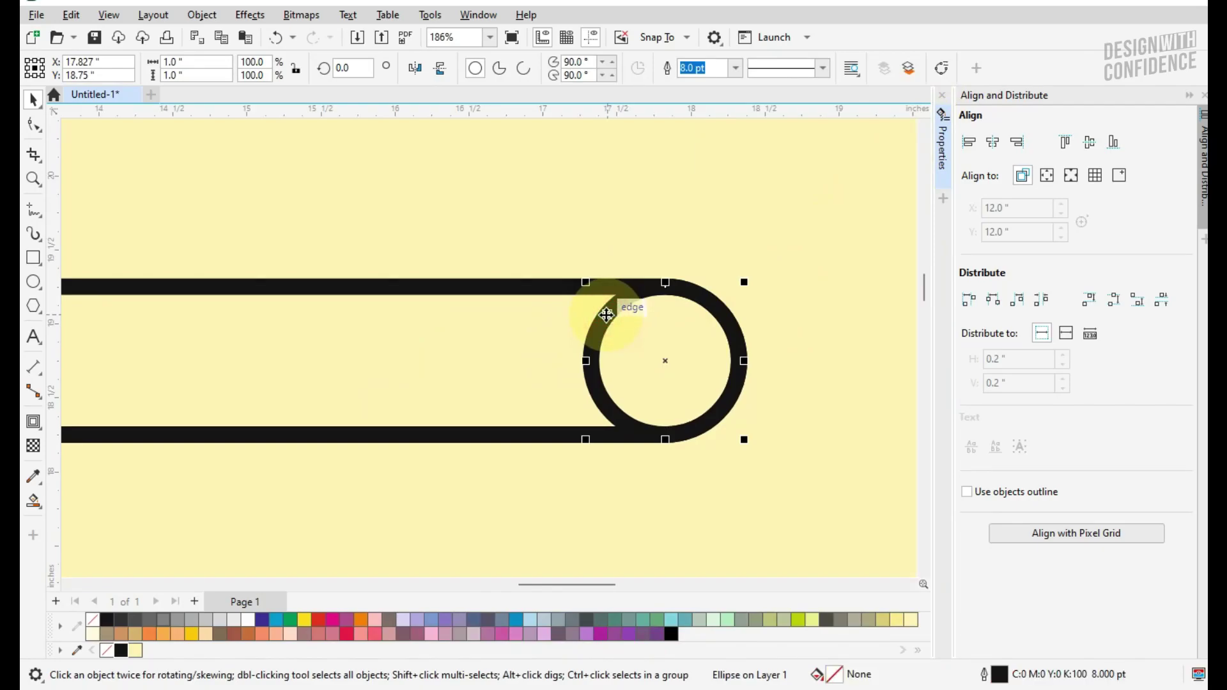
left_click(72, 15)
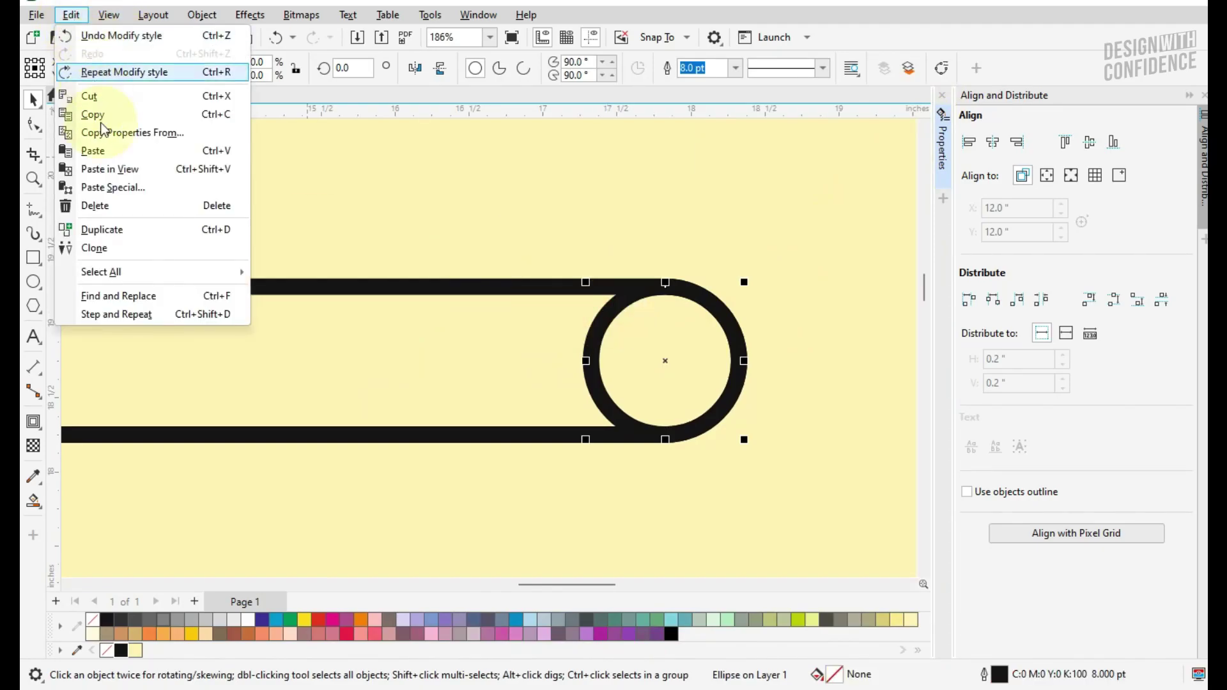
left_click(102, 230)
left_click_drag(628, 317, 665, 280)
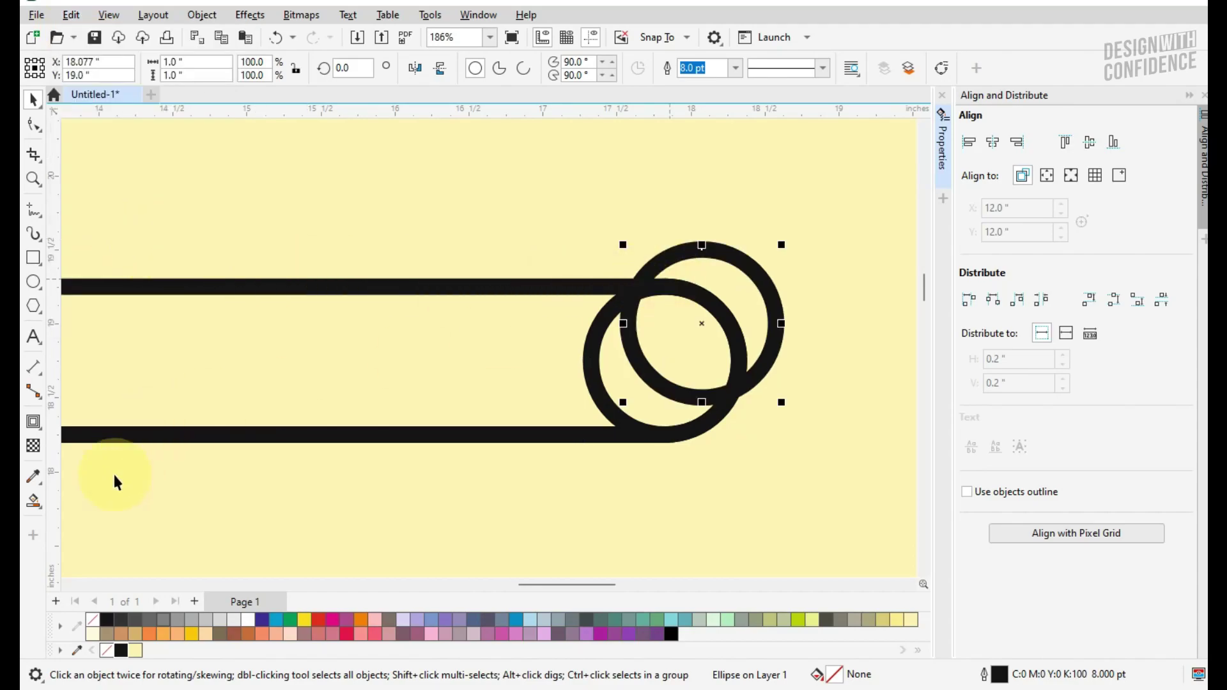
left_click(319, 620)
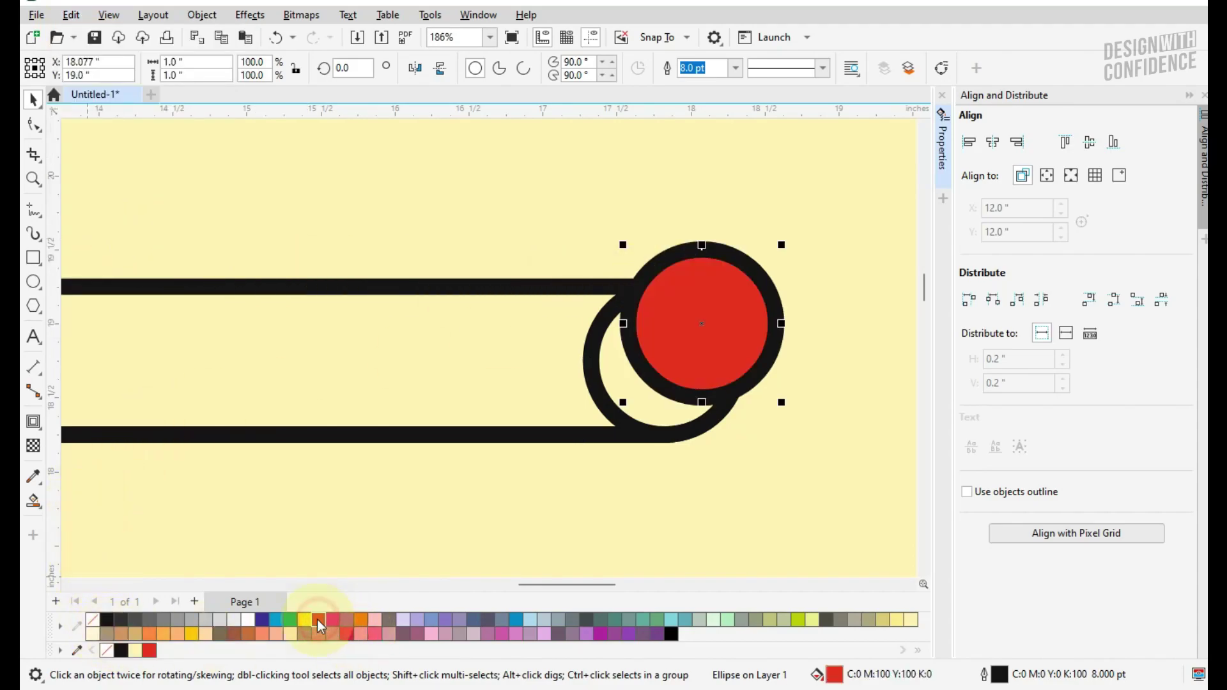
right_click(106, 650)
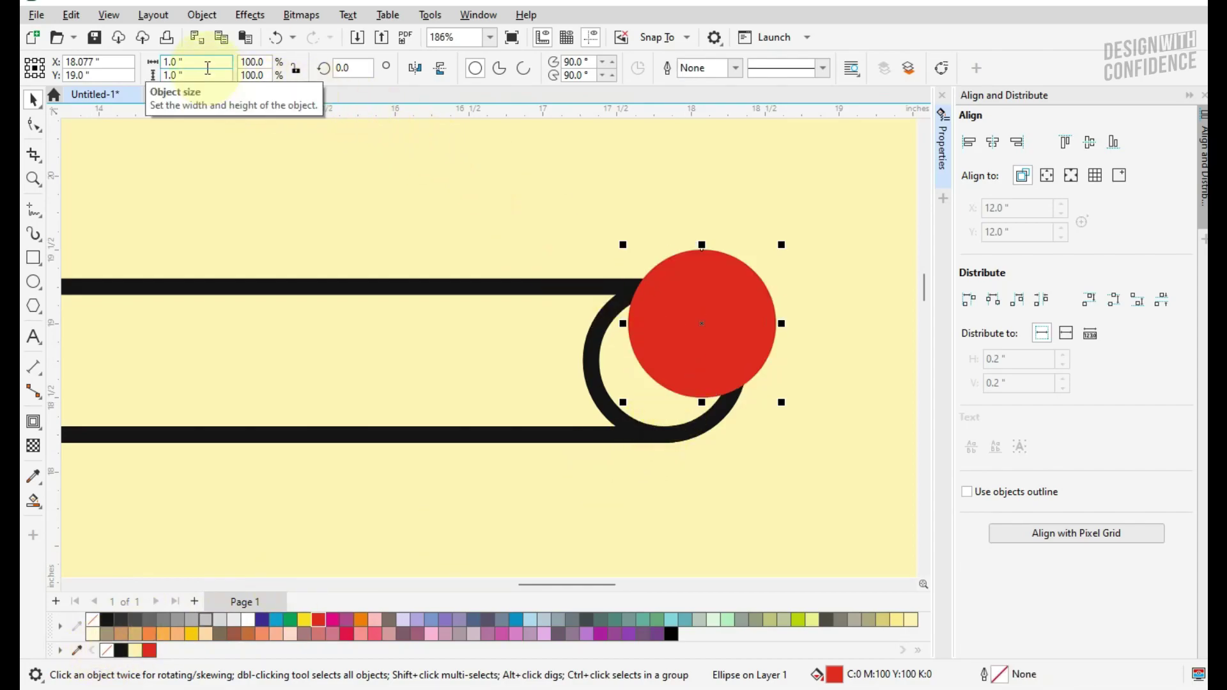
- Lock the proportions and set the red circle's width to 0.75 inch
left_click(295, 67)
left_click(214, 59)
double_click(187, 59)
key("BackSpace")
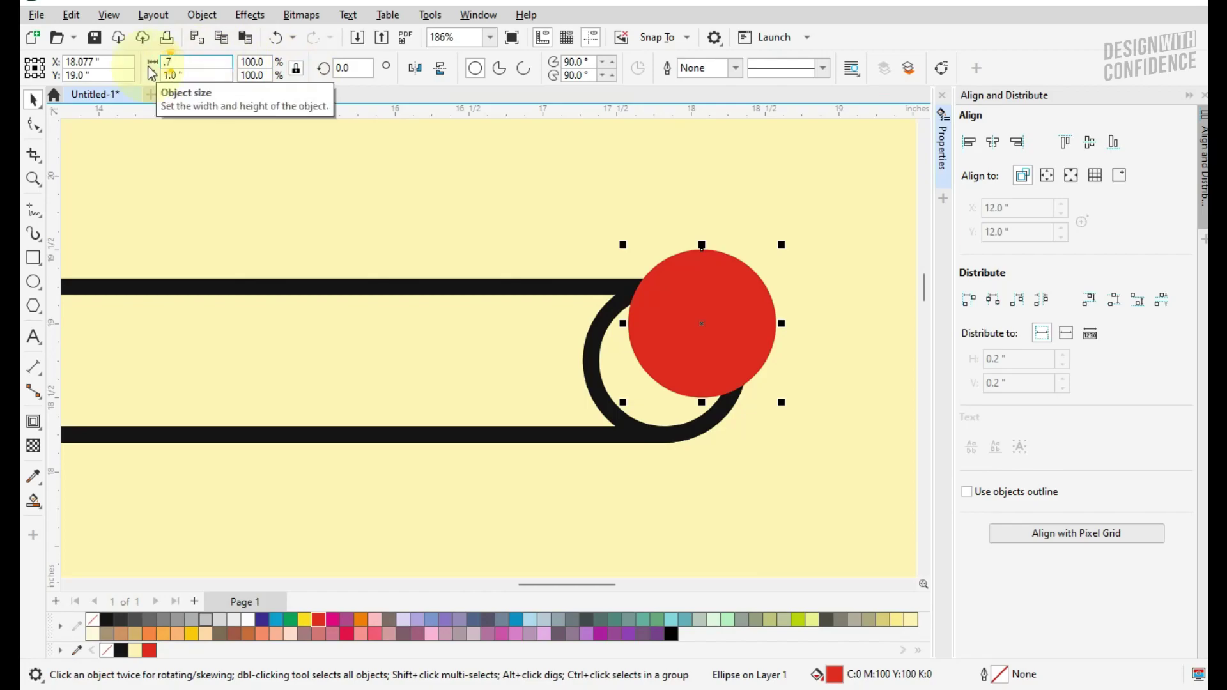
type(".75")
key("Return")
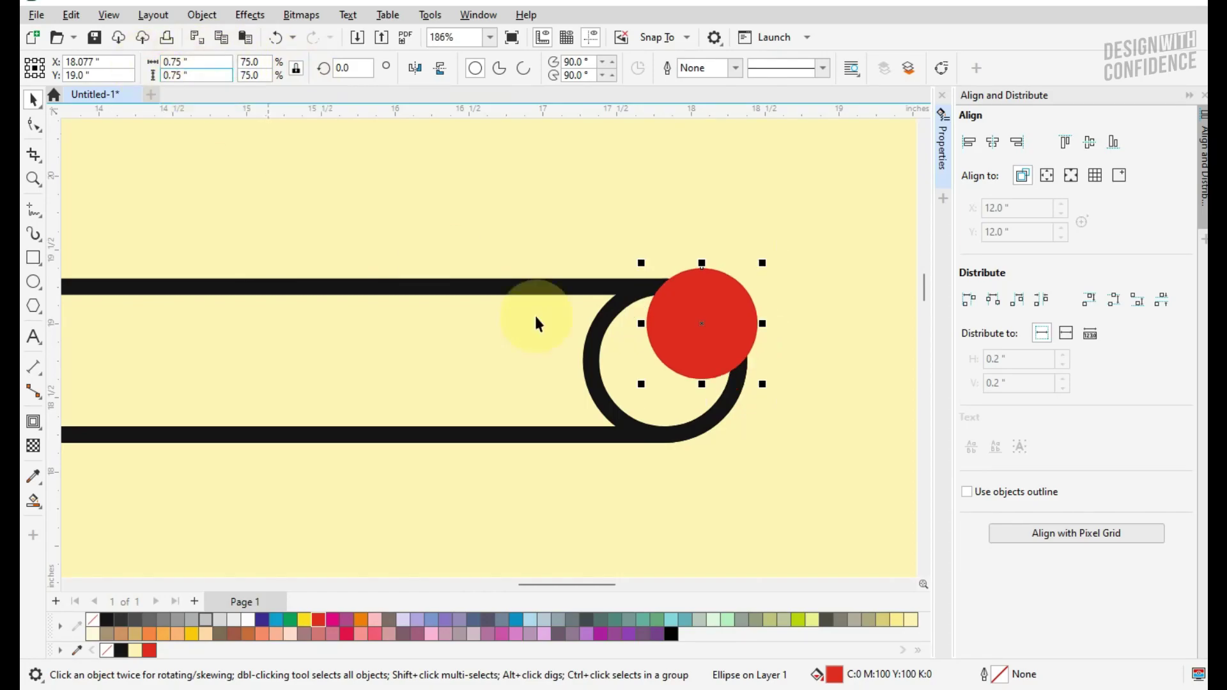
- Center the red circle horizontally and vertically within the black ring and set its size to 0.7 inch
left_click(594, 315, "shift")
left_click(992, 151)
left_click(1089, 142)
left_click(784, 204)
left_click(711, 350)
left_click(176, 61)
left_click(234, 75)
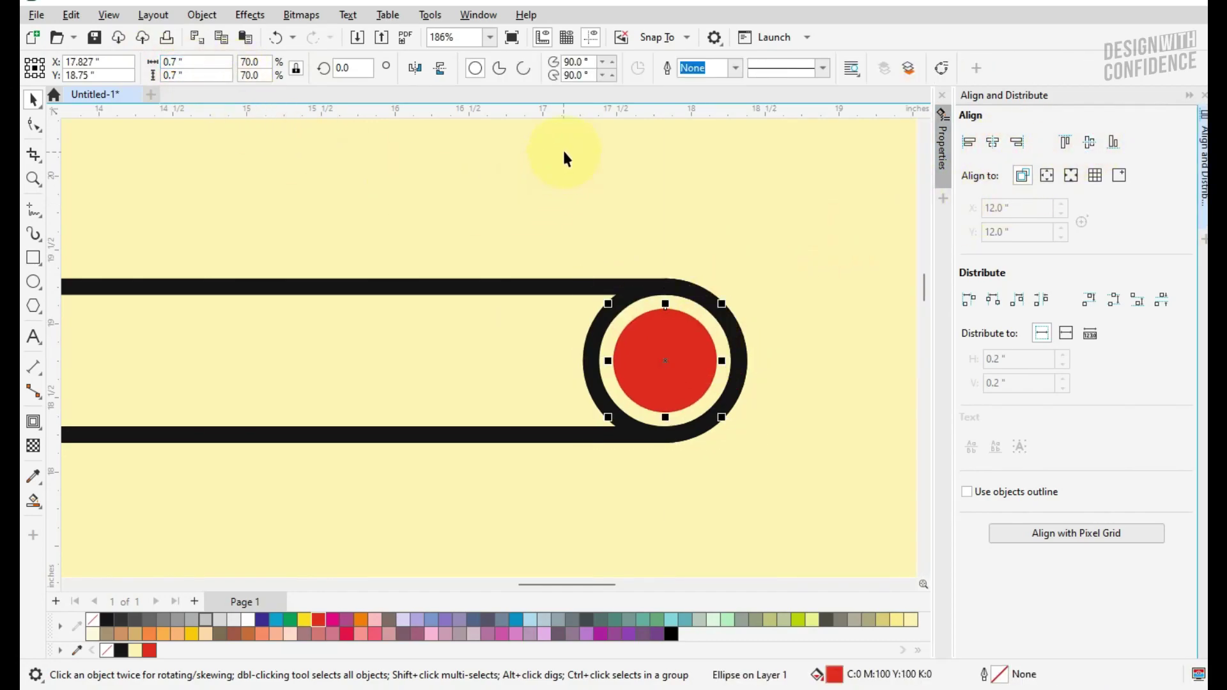
- Group the red circle with the surrounding black ring
left_click(589, 353, "shift")
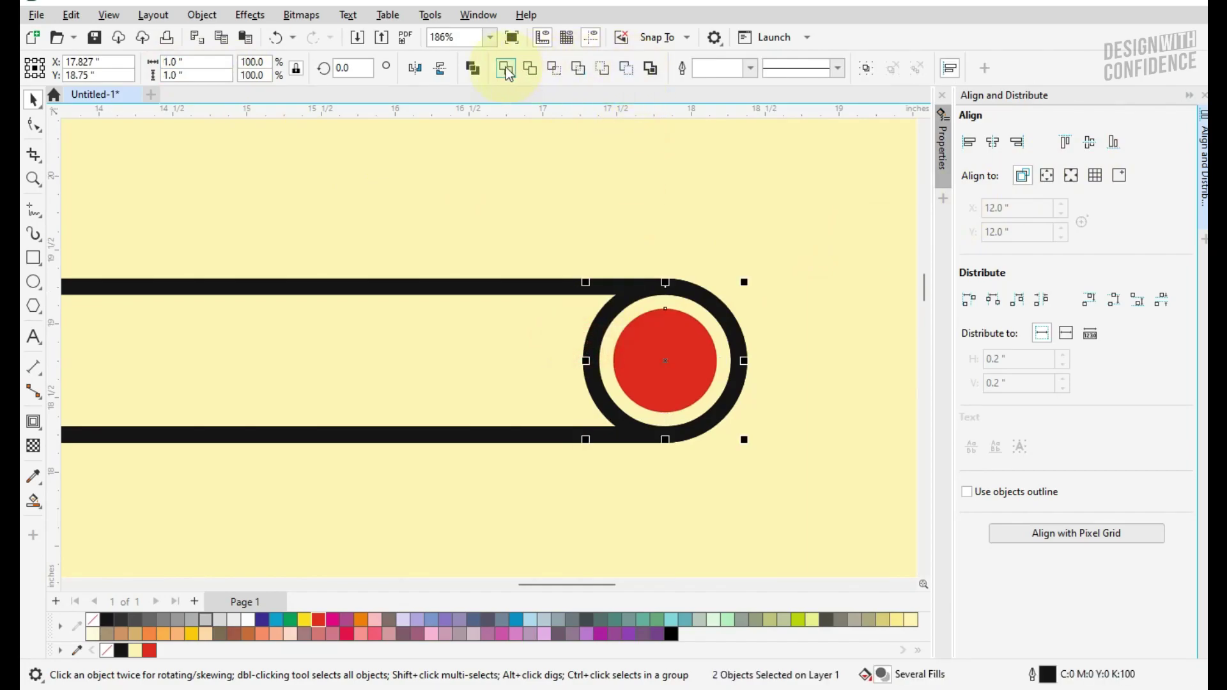
left_click(864, 67)
left_click(800, 178)
- Duplicate the grouped circle and align the copy to the bar's left end, centered vertically within the bar
scroll(761, 262, "down", 2)
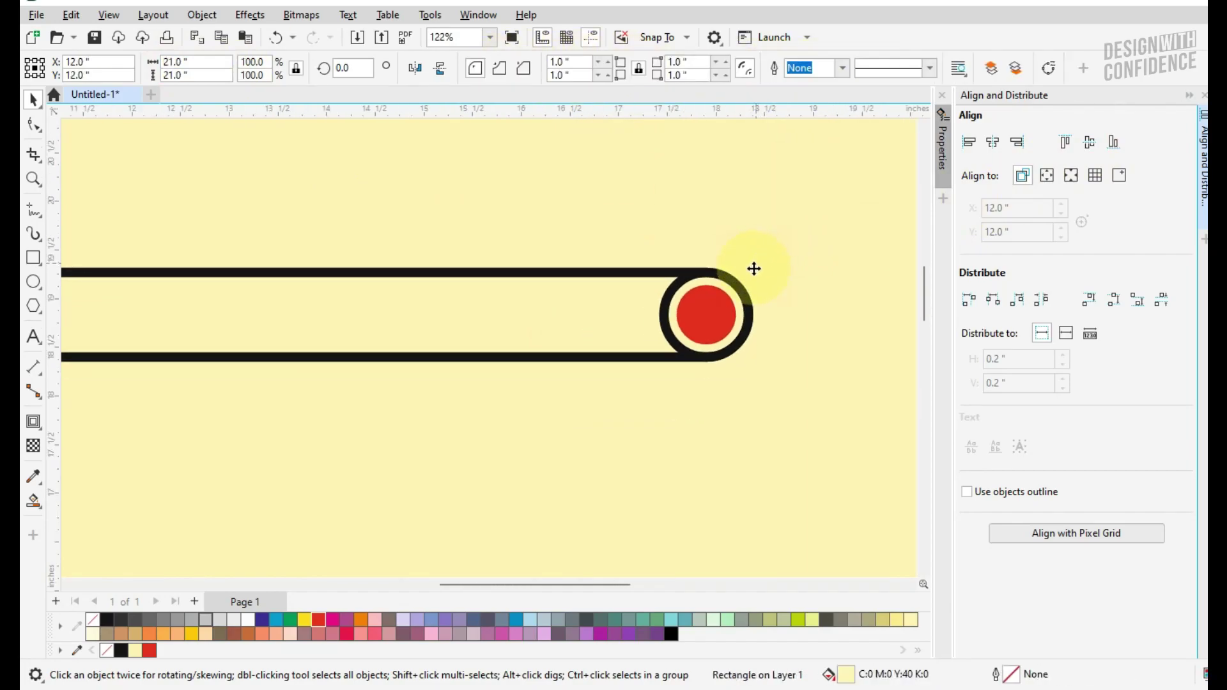
scroll(754, 268, "down", 3)
left_click(730, 304)
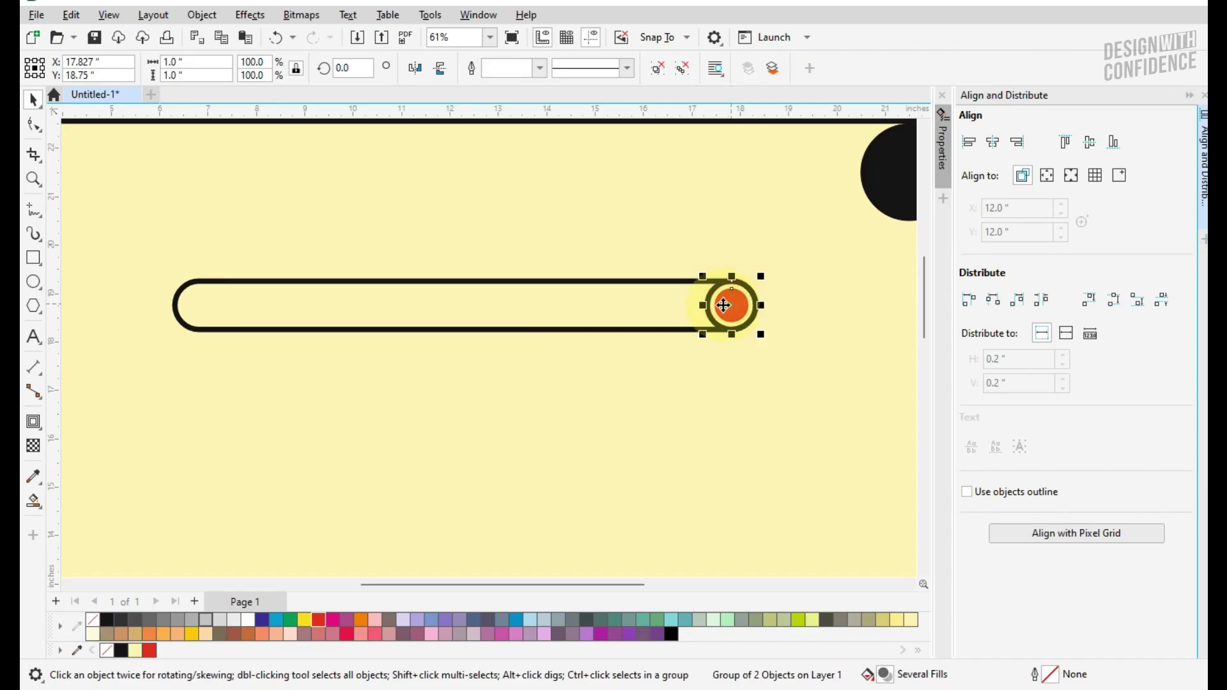
left_click(78, 16)
left_click(105, 229)
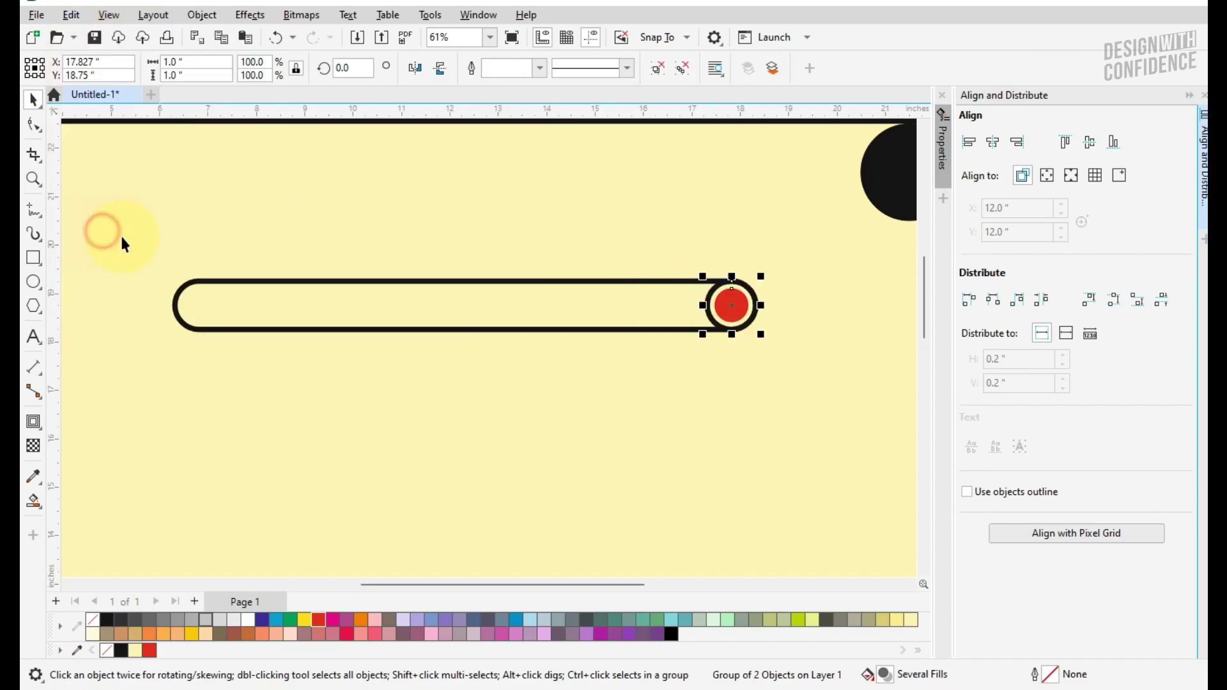
left_click(602, 280, "shift")
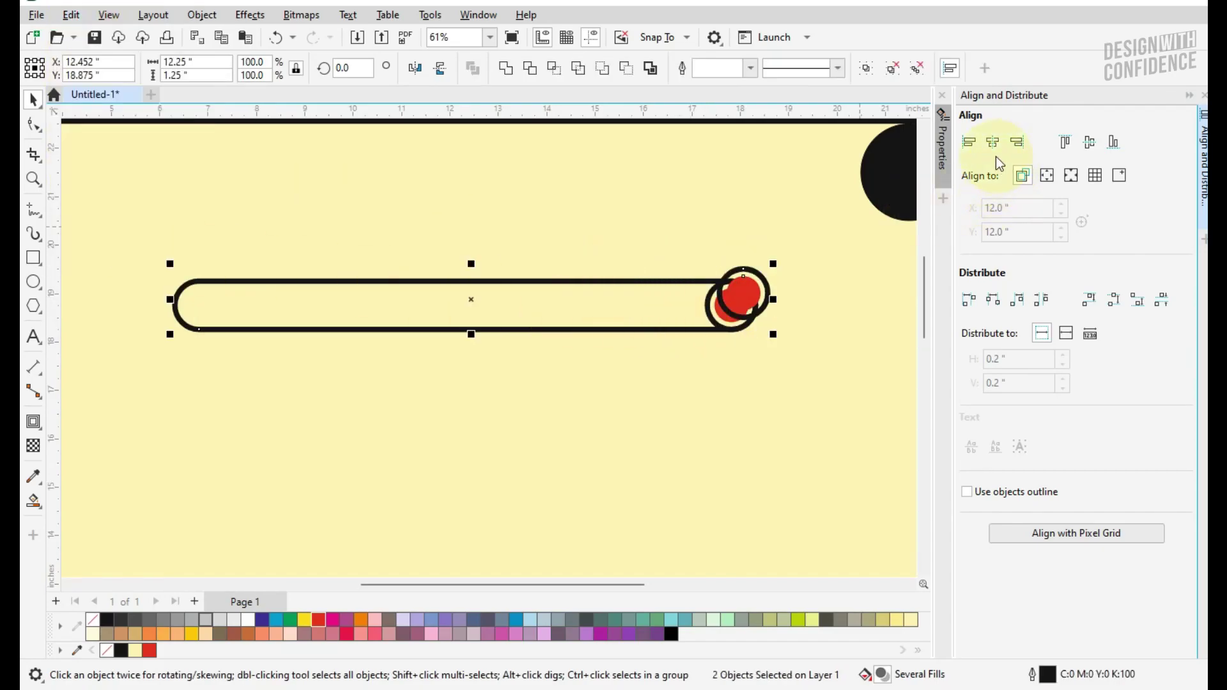
left_click(968, 142)
left_click(1084, 148)
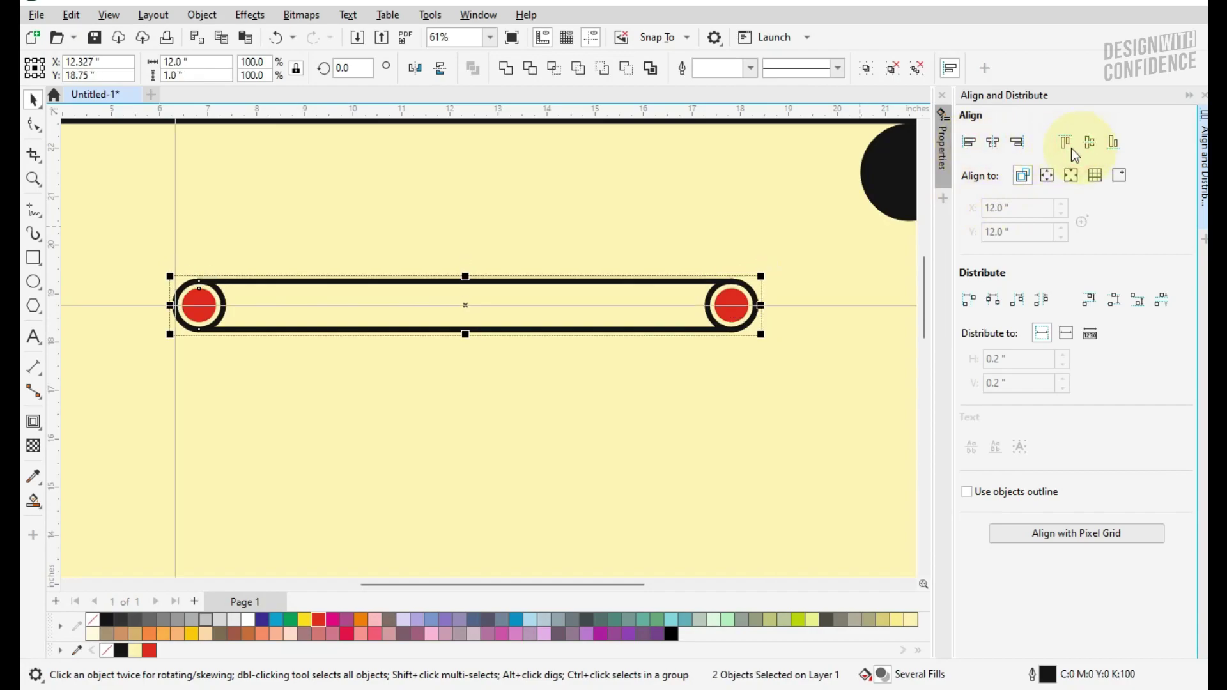
- Group the rounded bar with the circle groups at both of its ends
left_click(186, 318)
left_click(747, 304, "shift")
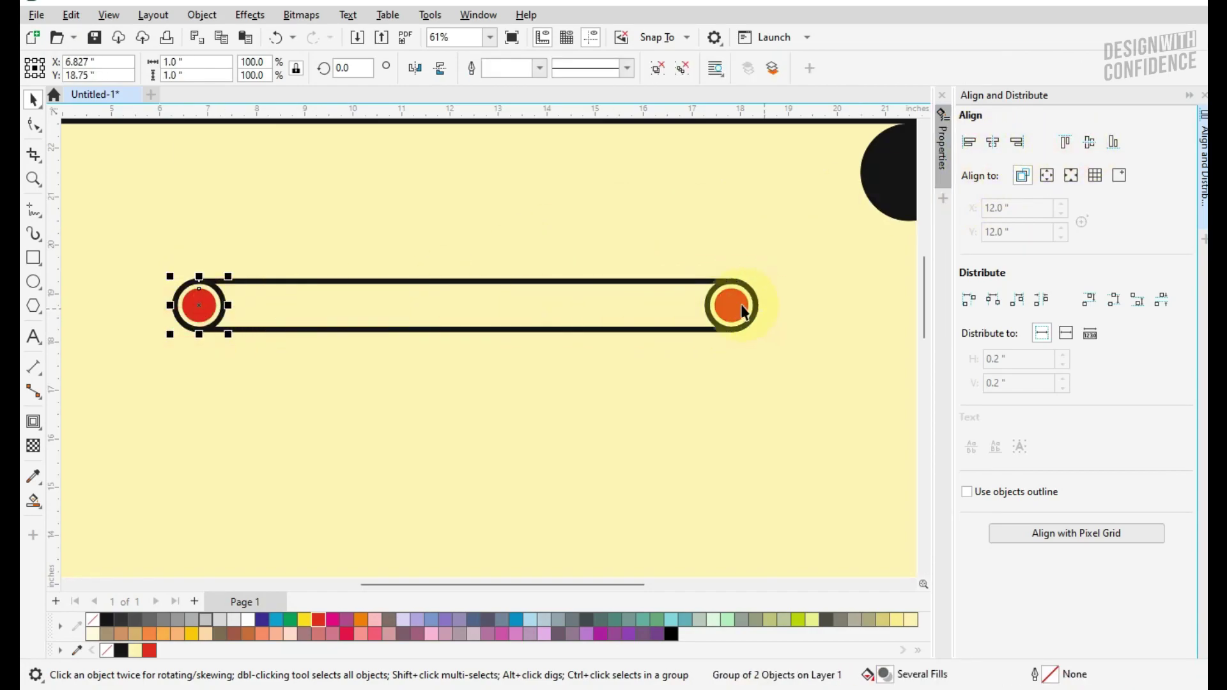
left_click(665, 329, "shift")
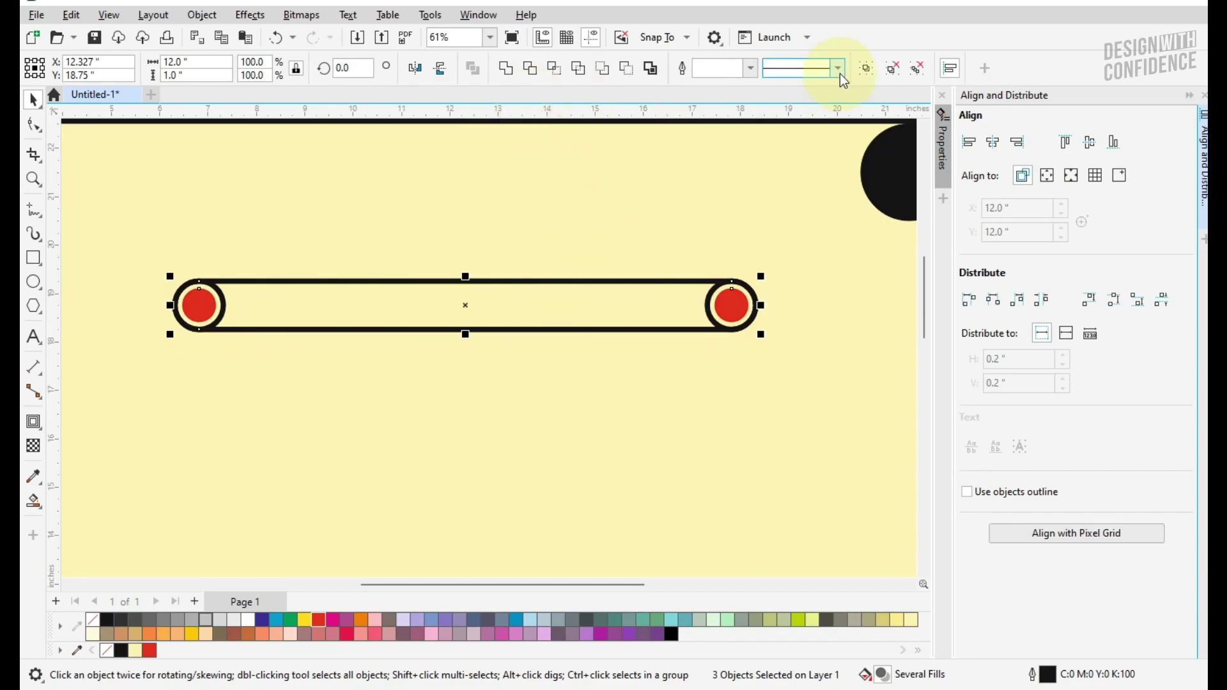
left_click(868, 69)
scroll(507, 273, "down", 1)
- Reopen the Align and Distribute settings and center the grouped bar horizontally on the yellow playing area
left_click(903, 361)
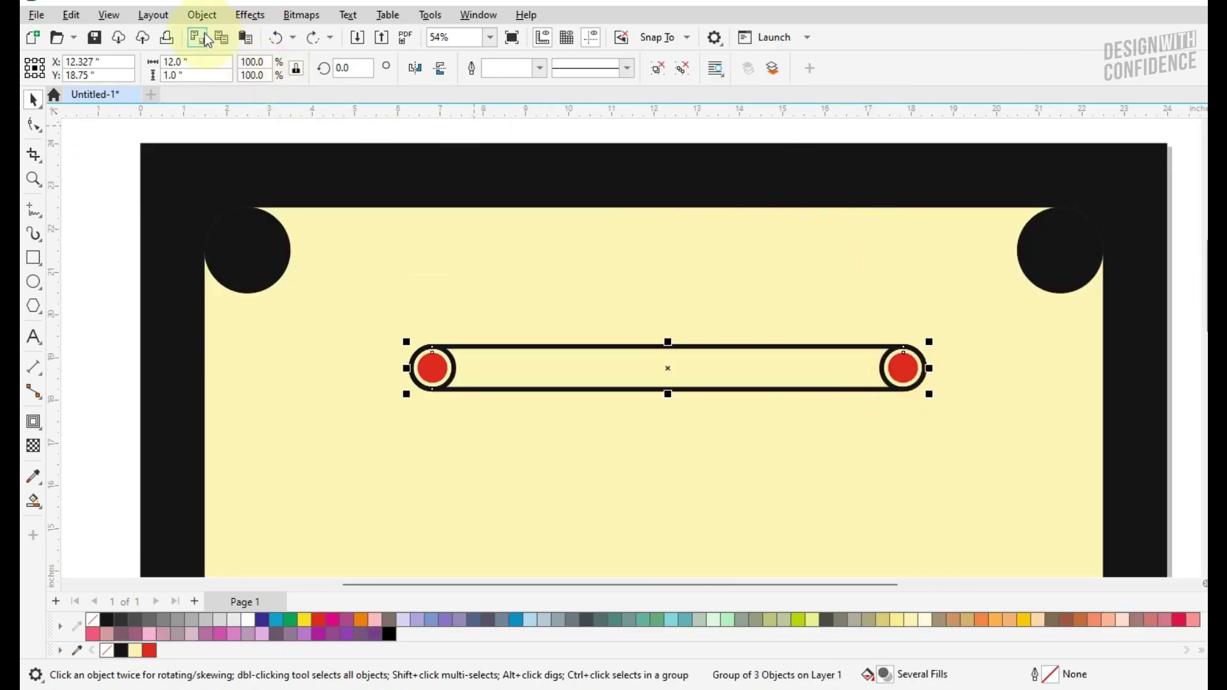
left_click(200, 16)
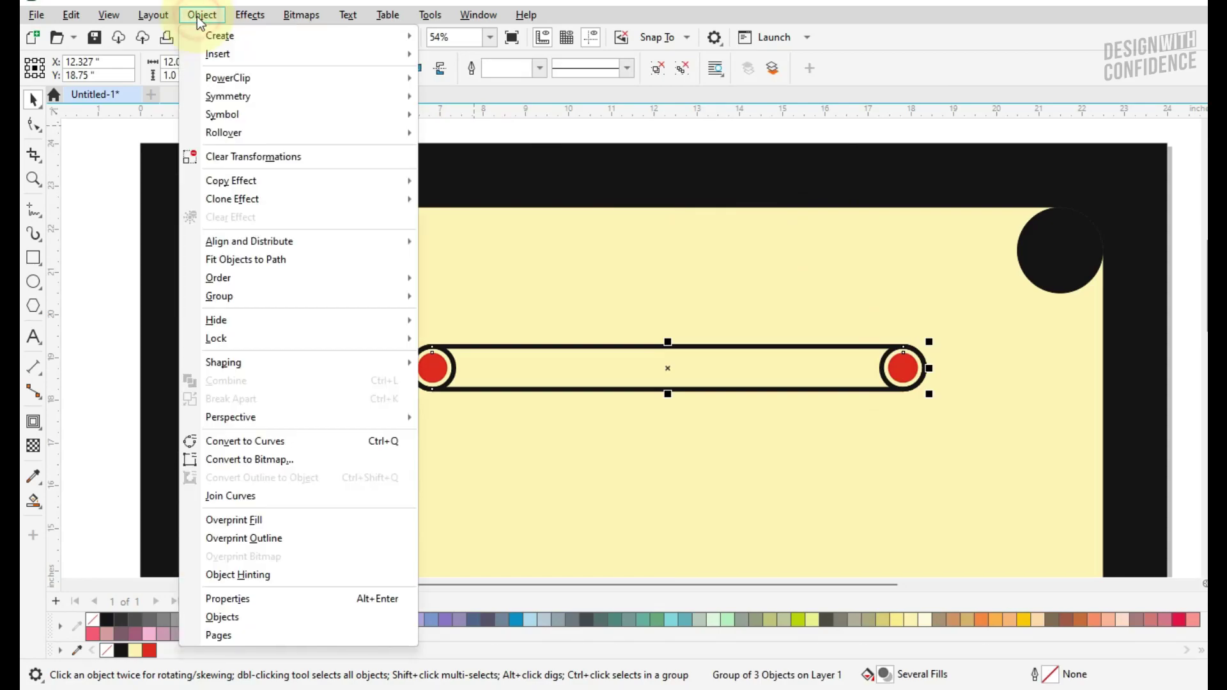
left_click(249, 242)
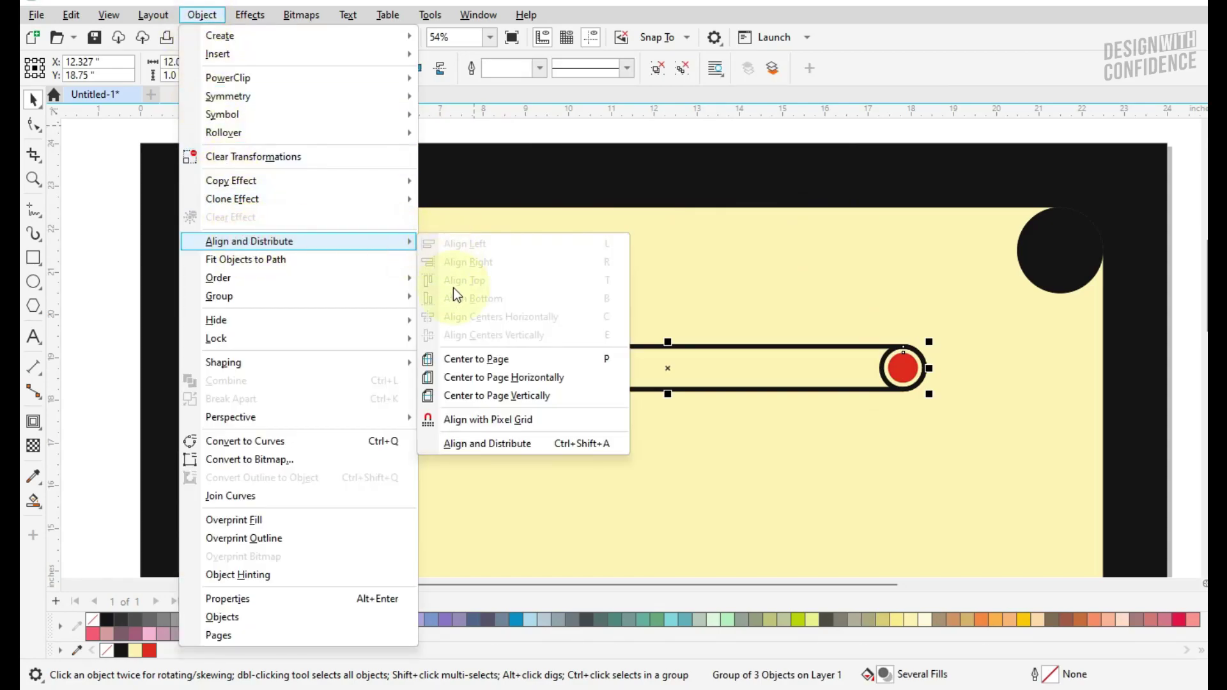
left_click(487, 442)
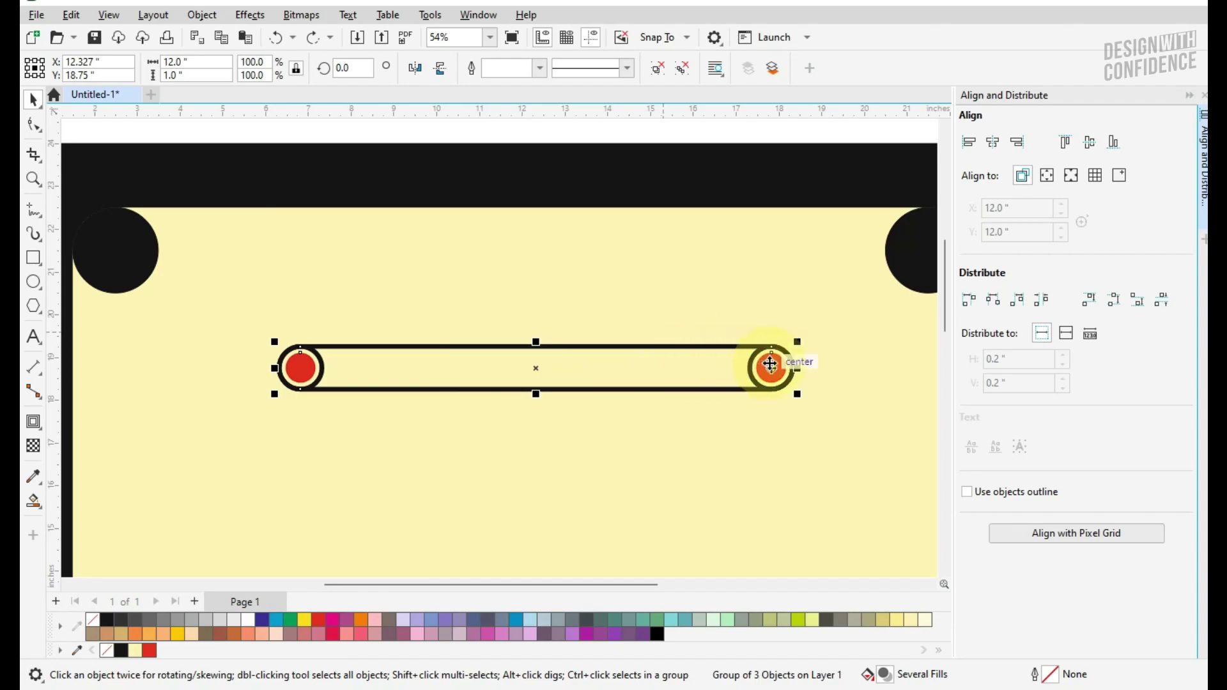
scroll(630, 266, "down", 3)
left_click(632, 269, "shift")
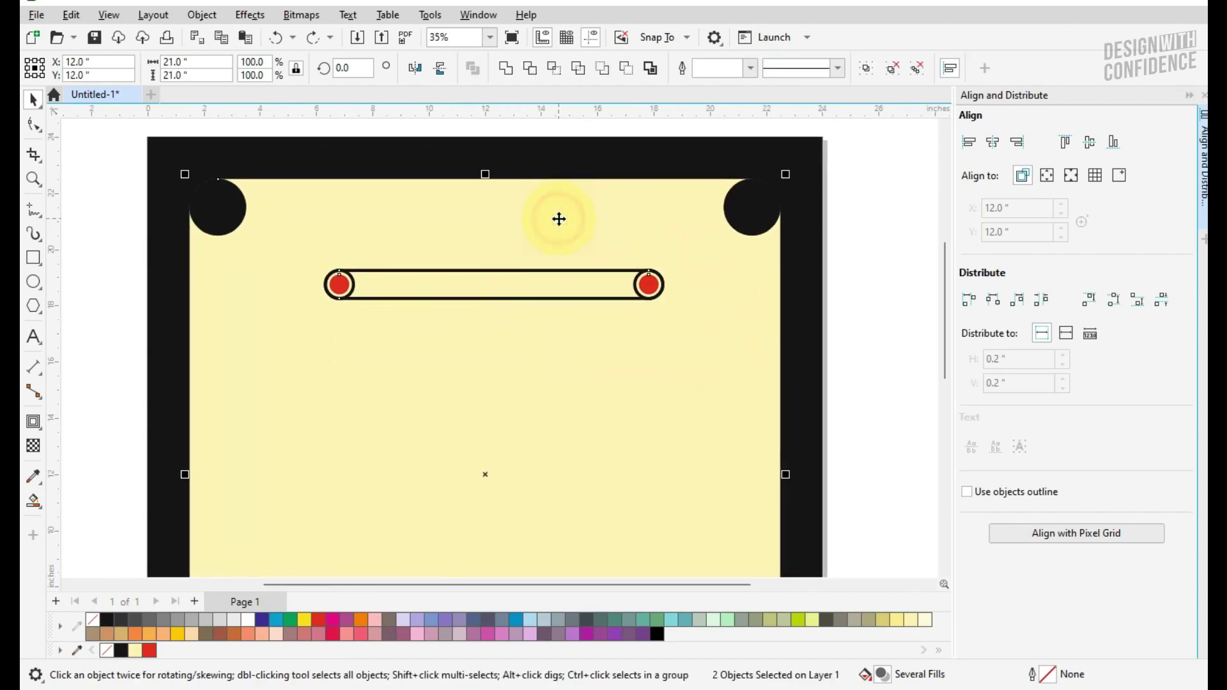
left_click(994, 143)
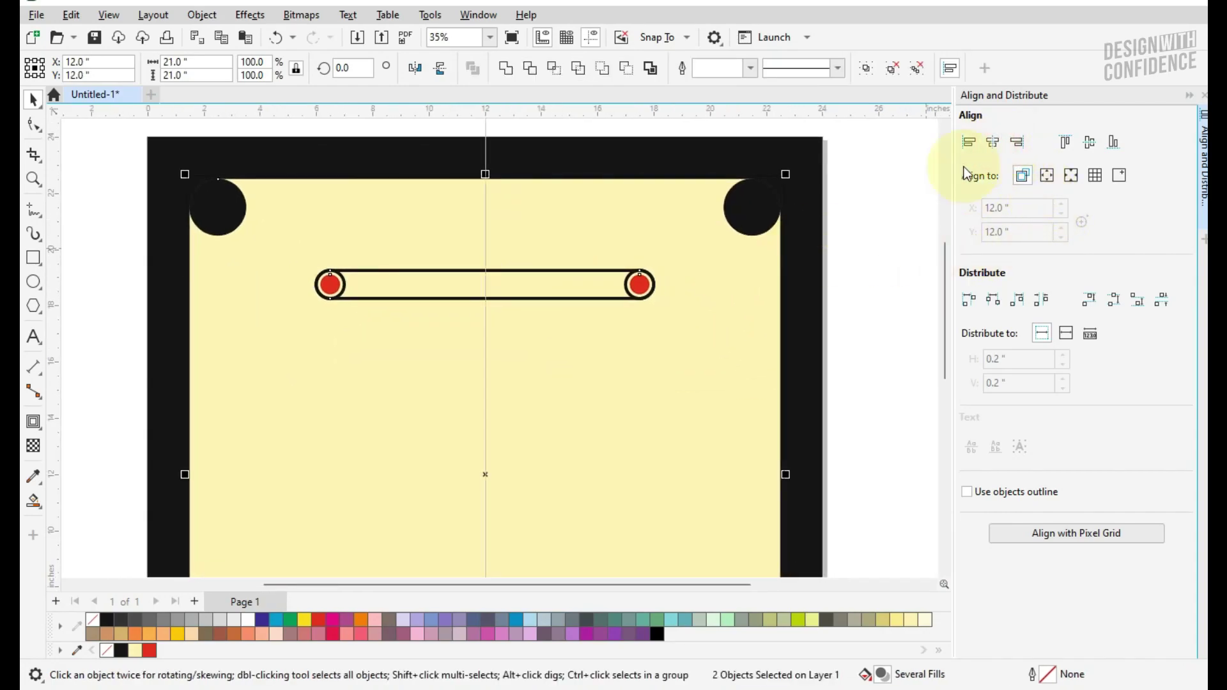
left_click(860, 257)
- Move the grouped bar's rotation center to the center of the board
left_click(639, 282)
scroll(627, 310, "down", 3)
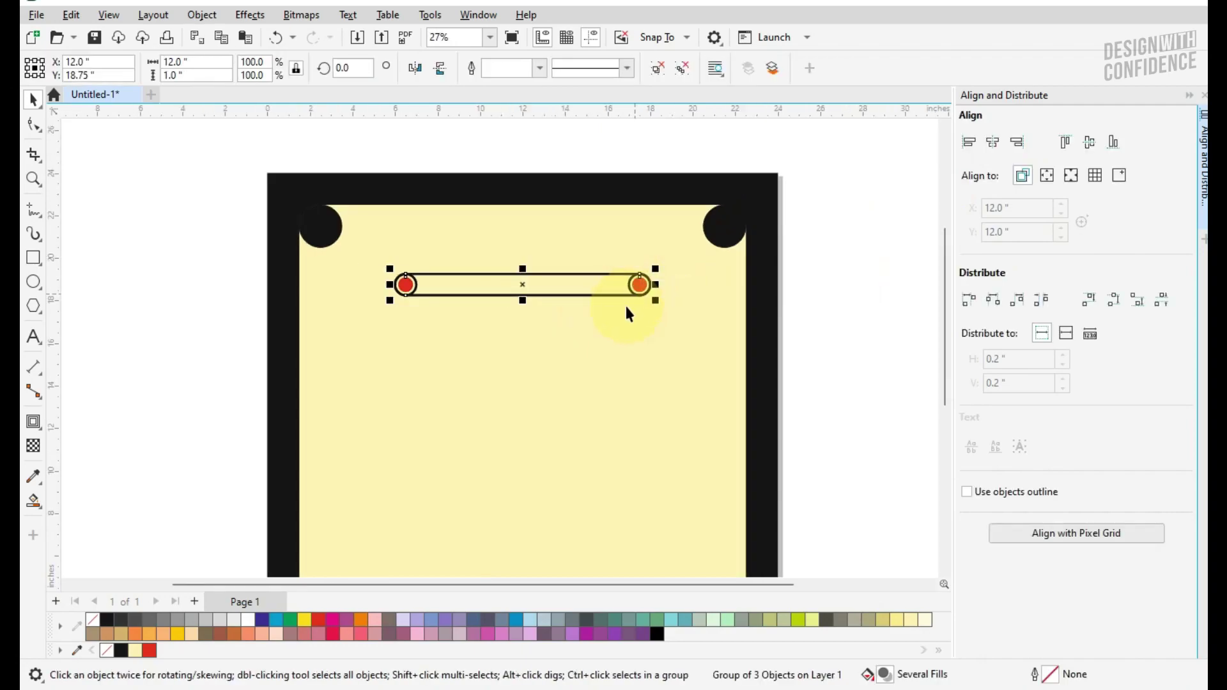
left_click_drag(630, 312, 633, 271)
left_click(638, 245)
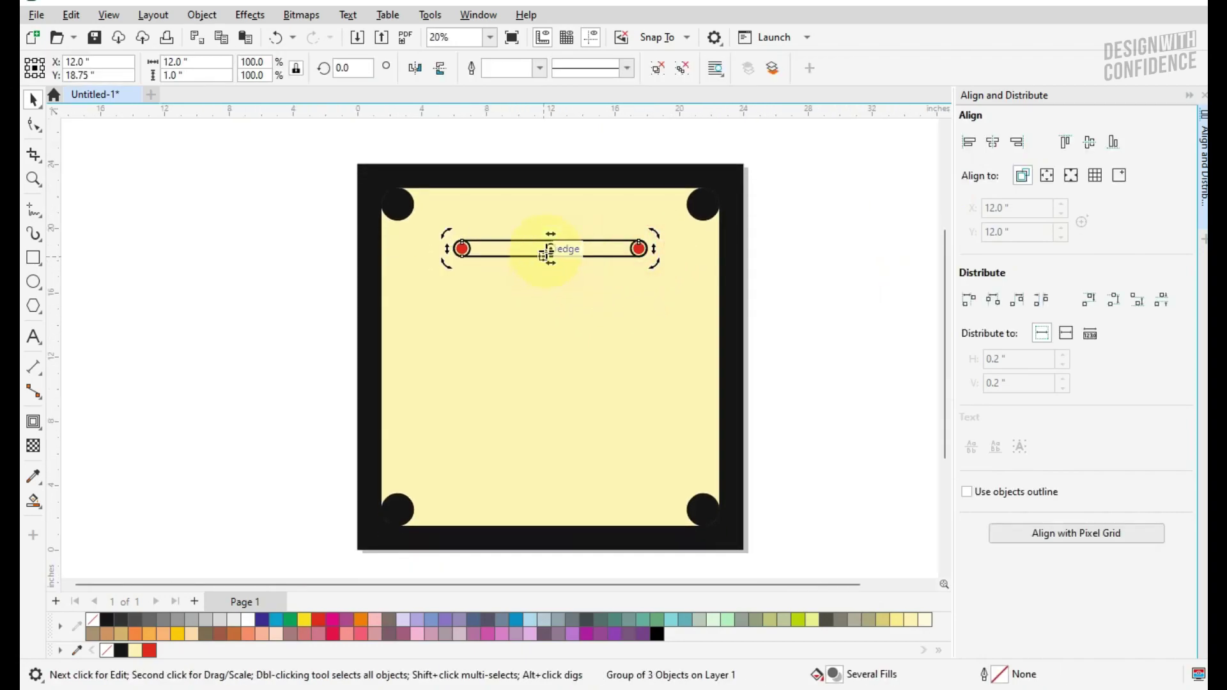
left_click_drag(551, 271, 549, 357)
- Create three copies of the bar rotated in 90-degree steps about the board's center, one for each remaining side
left_click_drag(653, 231, 659, 442)
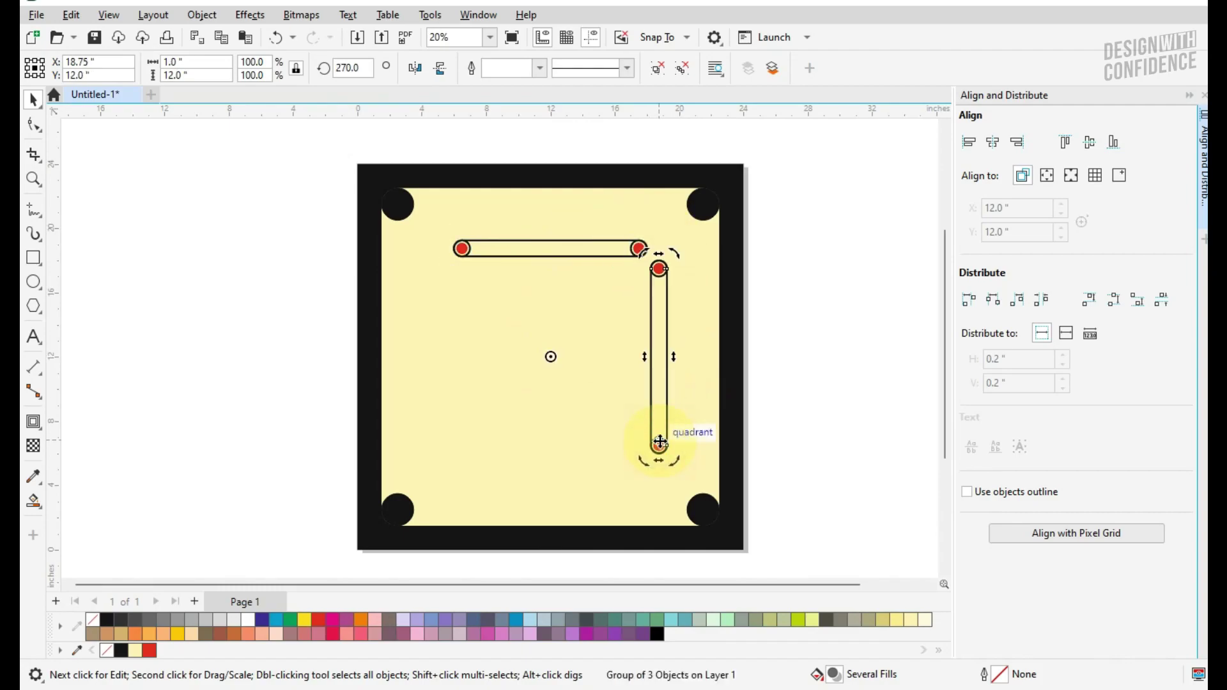
key("ctrl+r")
key("ctrl+r")
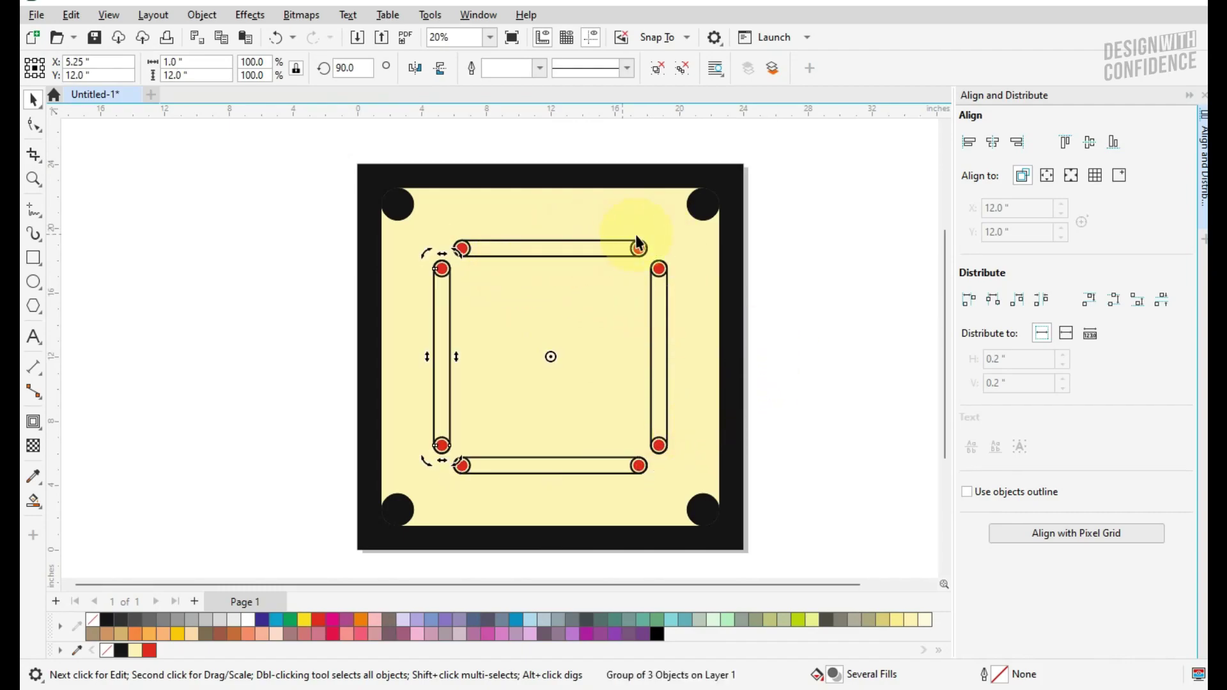
- Group the four base bars together
left_click(645, 250, "shift")
left_click(660, 276, "shift")
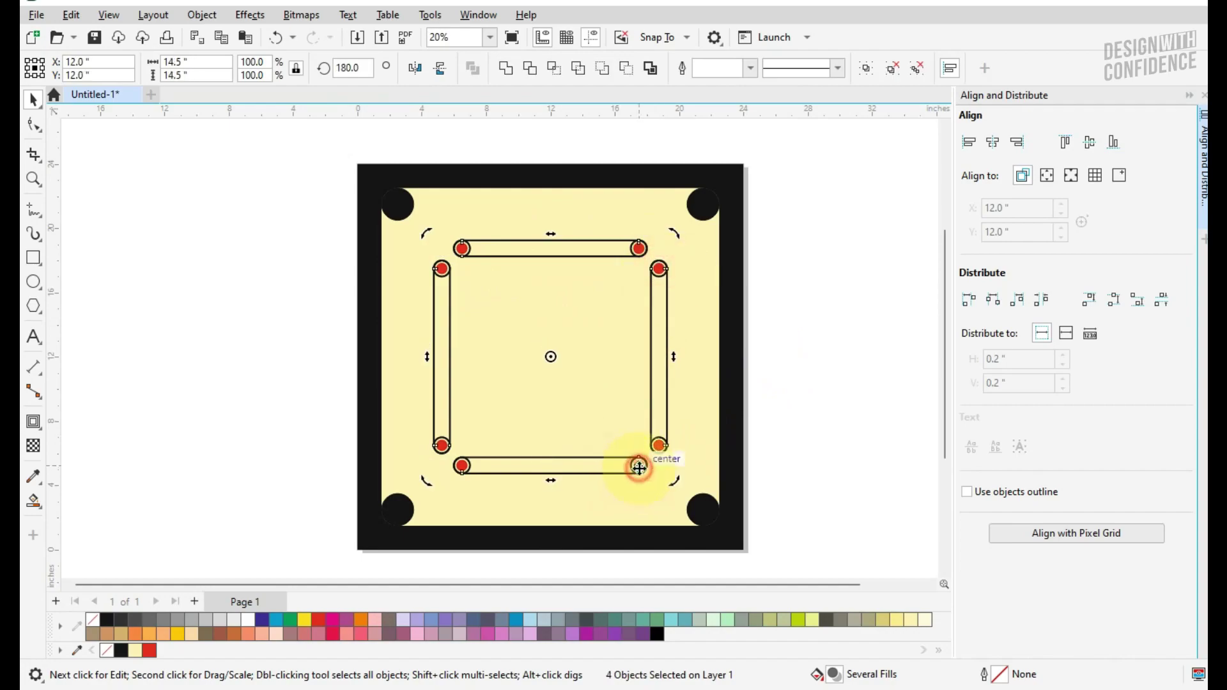
left_click(866, 68)
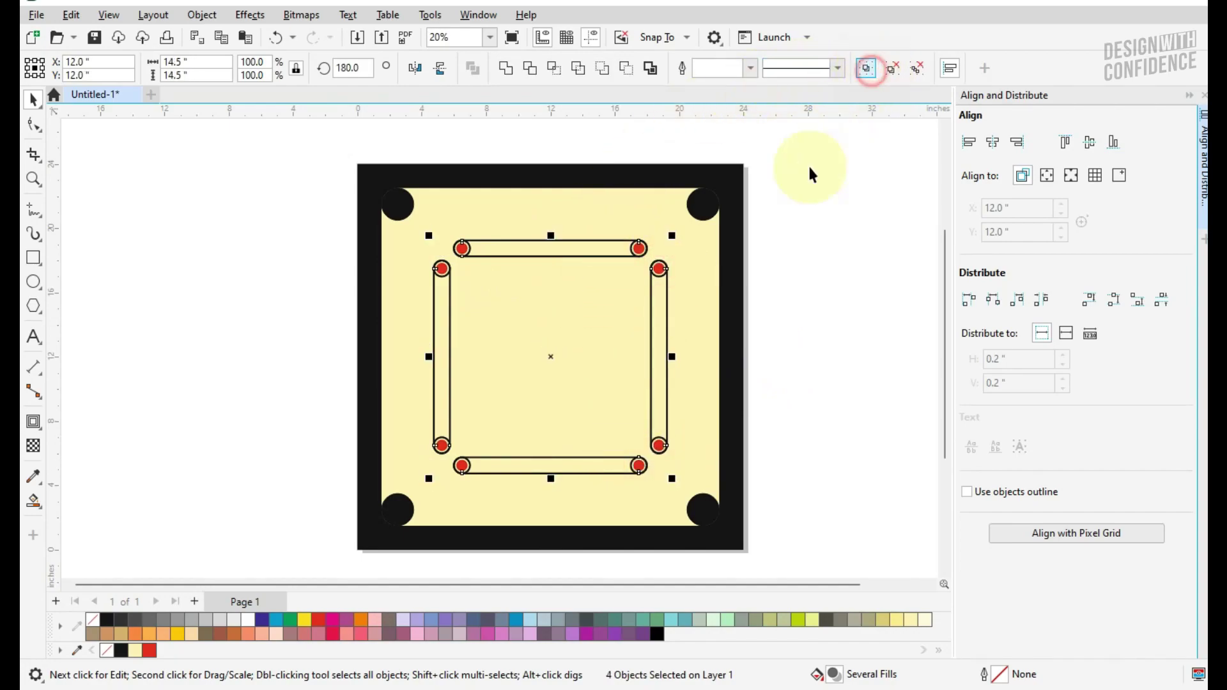
- Center the group of four bars horizontally and vertically on the black border square
left_click(740, 251, "shift")
left_click(992, 147)
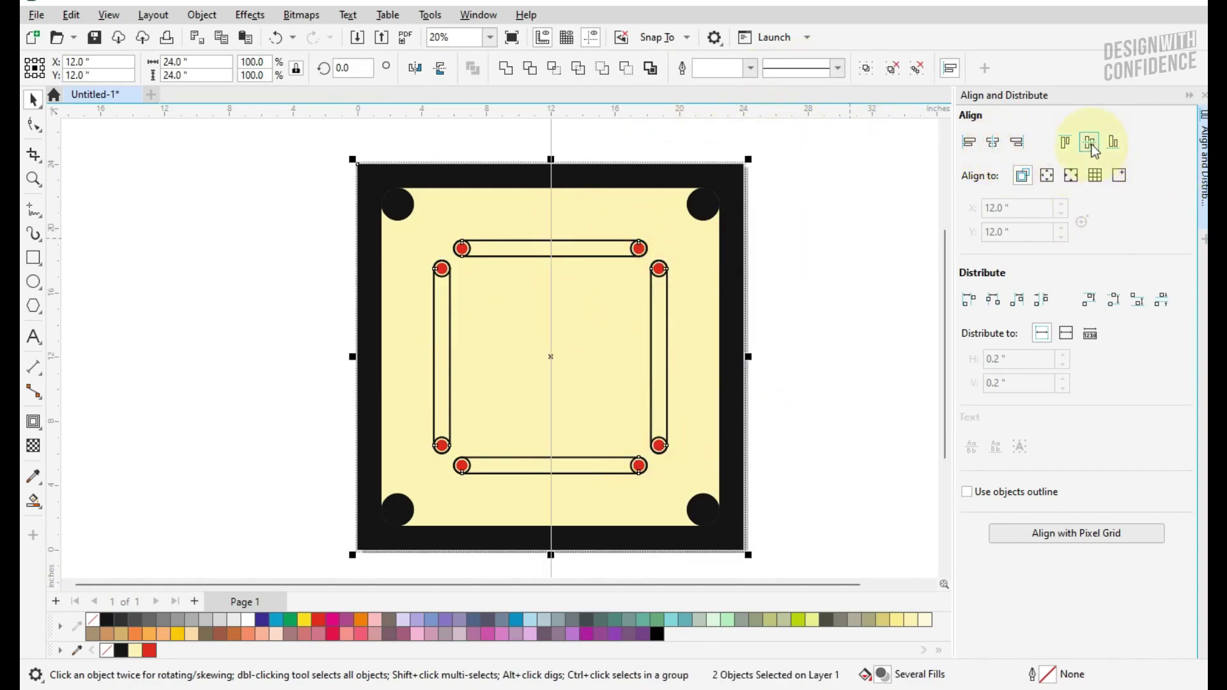
left_click(353, 195)
left_click(119, 38)
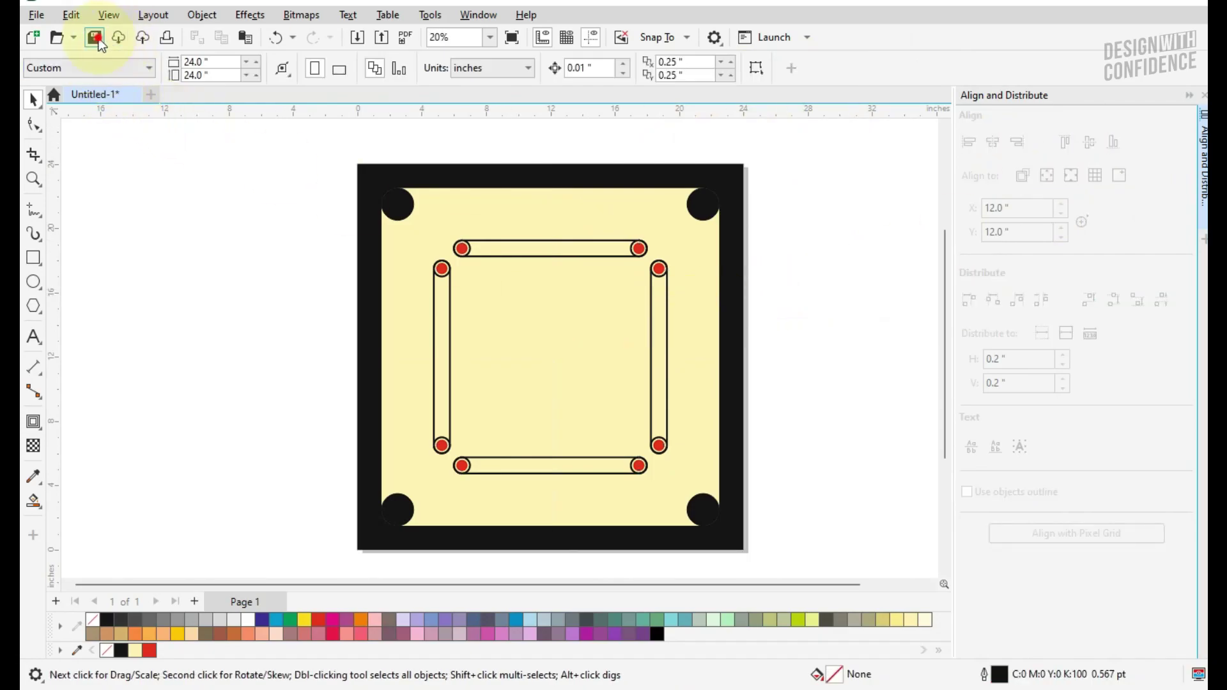
left_click(94, 38)
key("Escape")
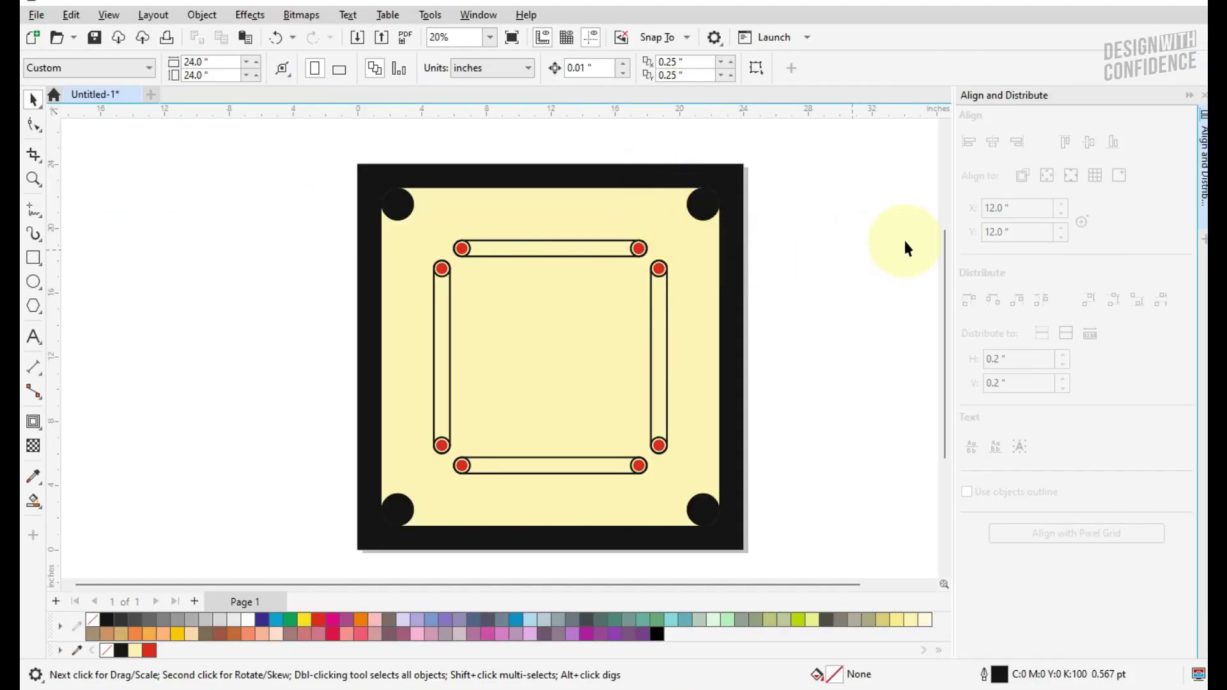
- Draw a circle about 4.64 inches in diameter centered on the board and set its outline to 8.0 pt
left_click(1201, 96)
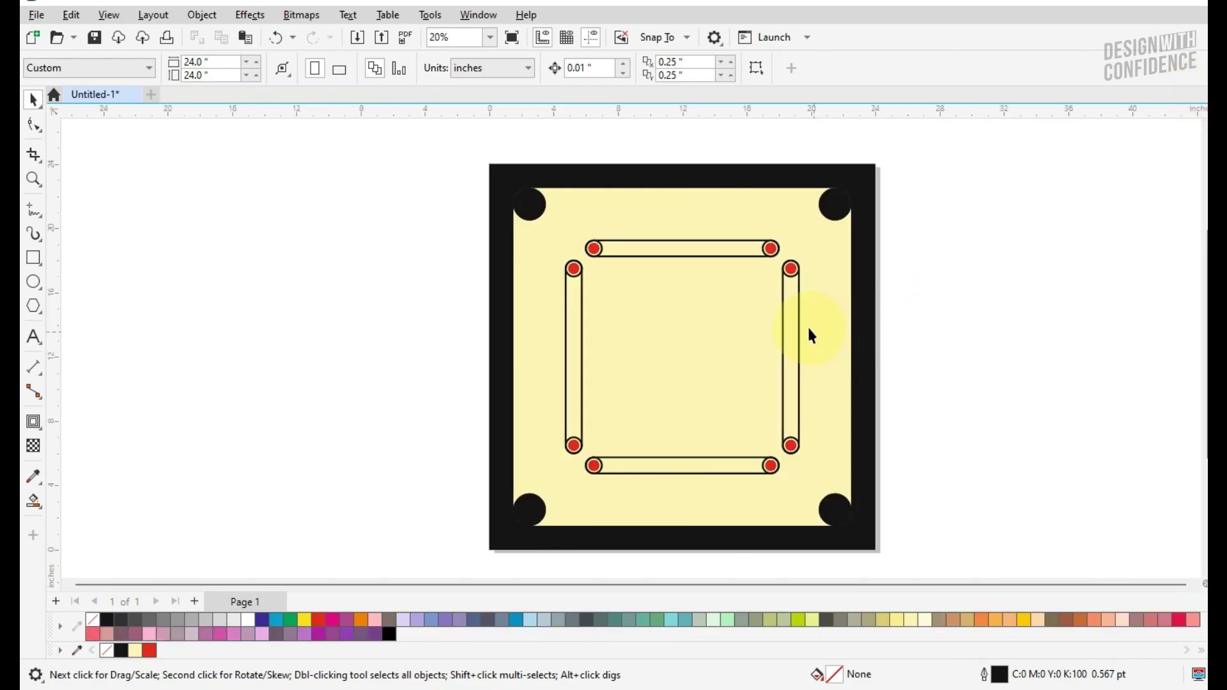
scroll(811, 339, "up", 2)
left_click(33, 282)
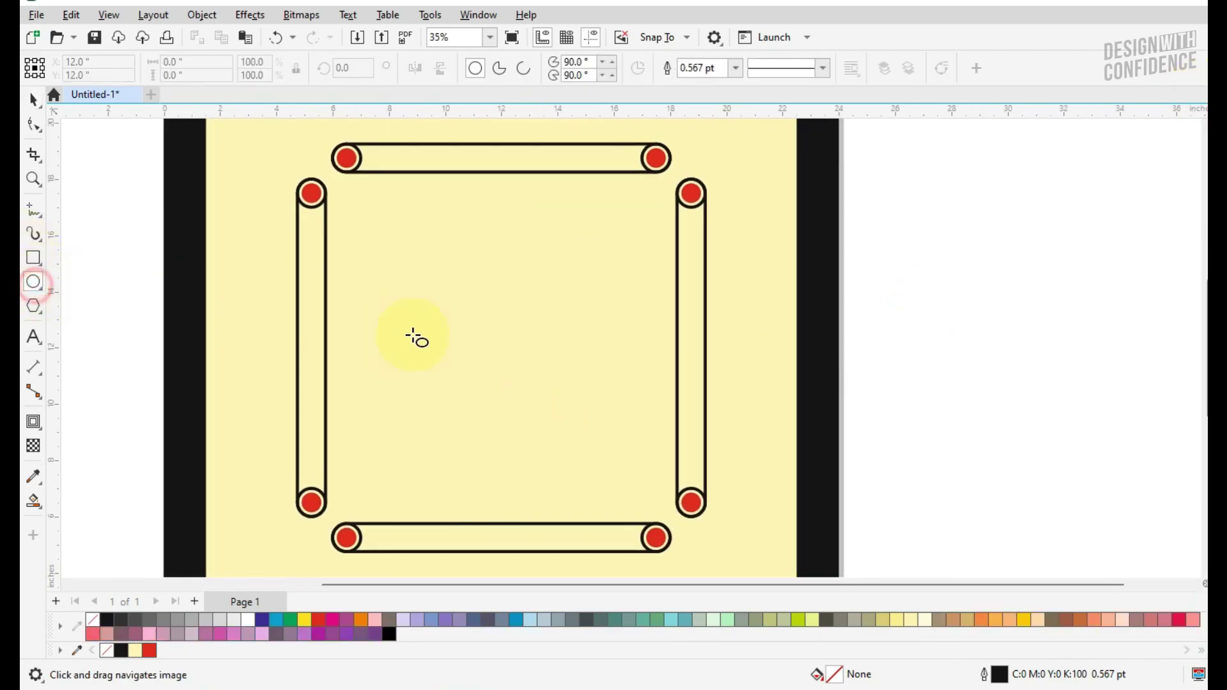
left_click_drag(503, 348, 569, 415)
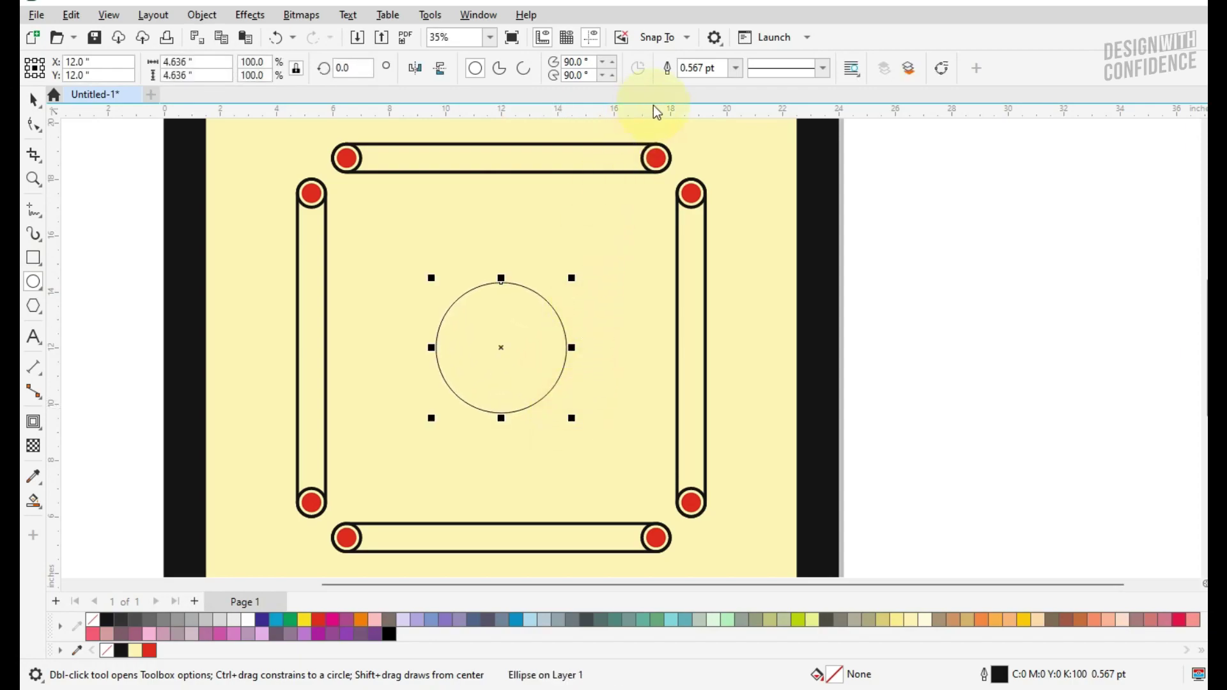
left_click(735, 73)
left_click(714, 198)
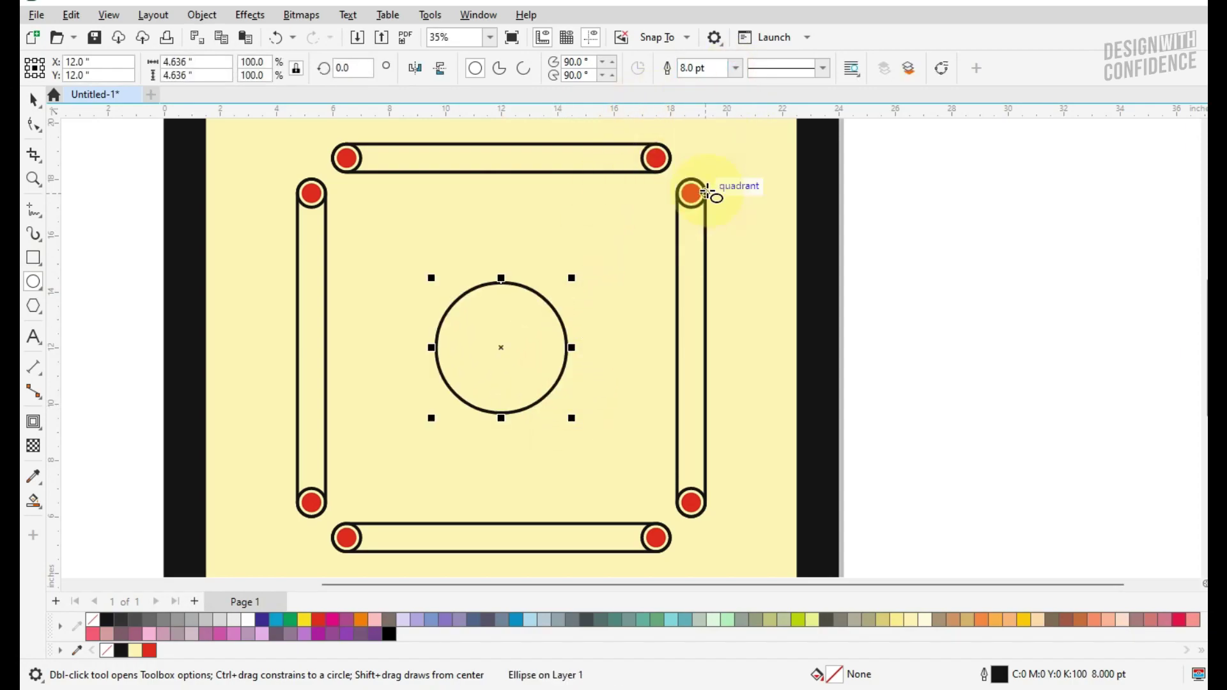
- Create two smaller concentric copies of the center circle, about 3.55 and 0.79 inches in diameter
scroll(484, 236, "up", 2)
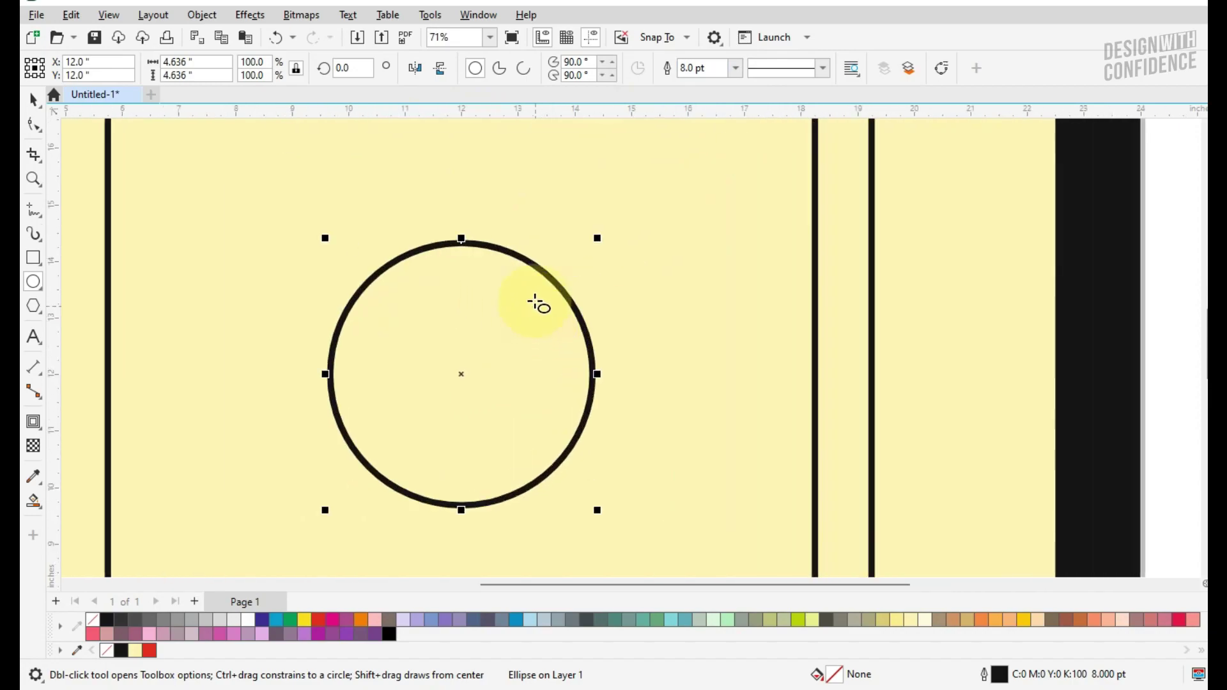
key("space")
left_click_drag(597, 237, 591, 269)
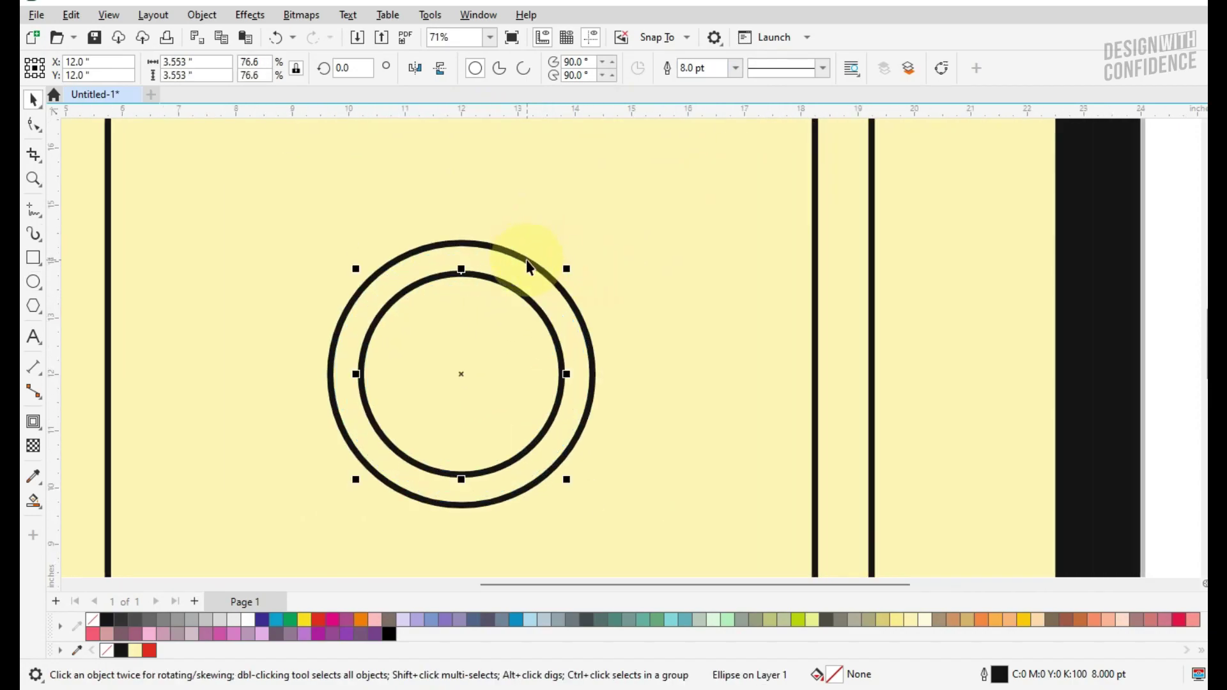
scroll(488, 348, "up", 1)
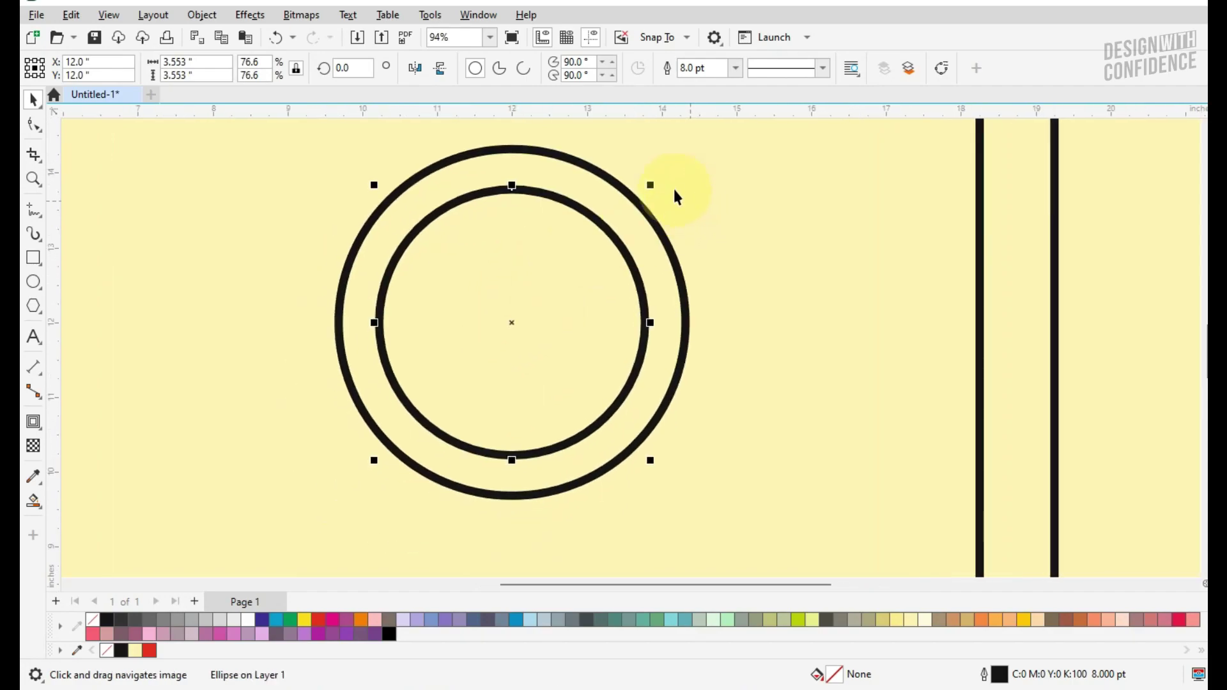
left_click_drag(651, 187, 601, 291)
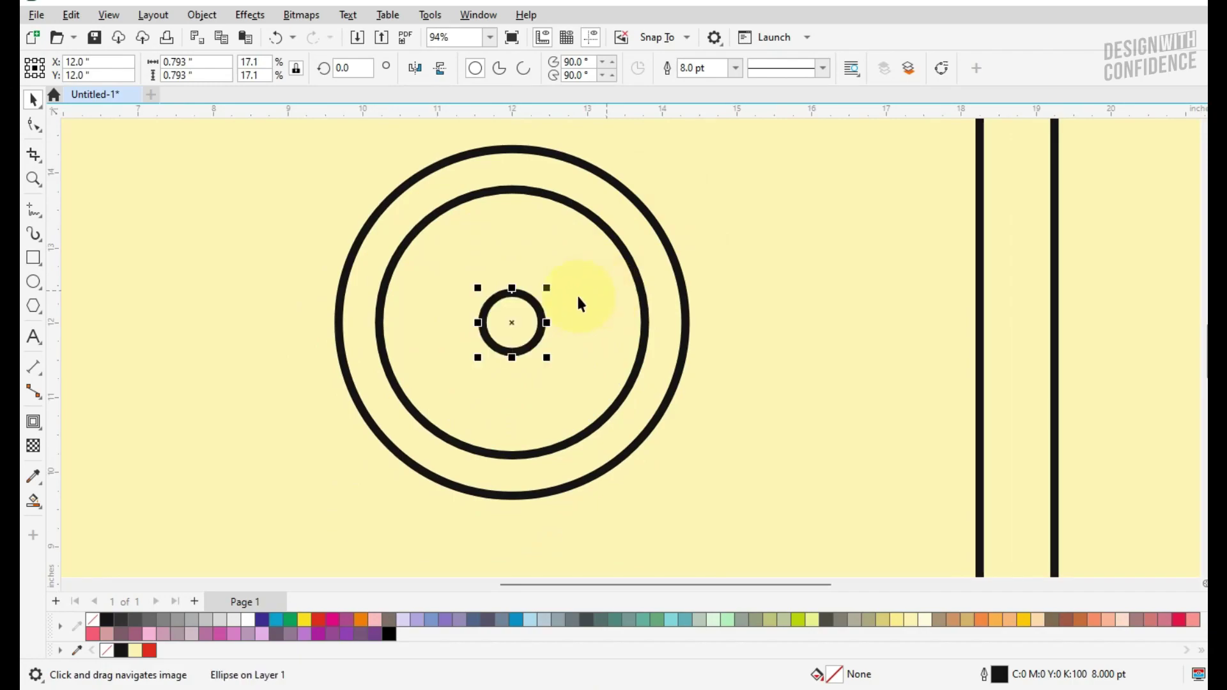
- Make a concentric copy of the smallest circle about 0.44 inches in diameter, filled red with no outline
scroll(593, 282, "up", 3)
left_click(737, 67)
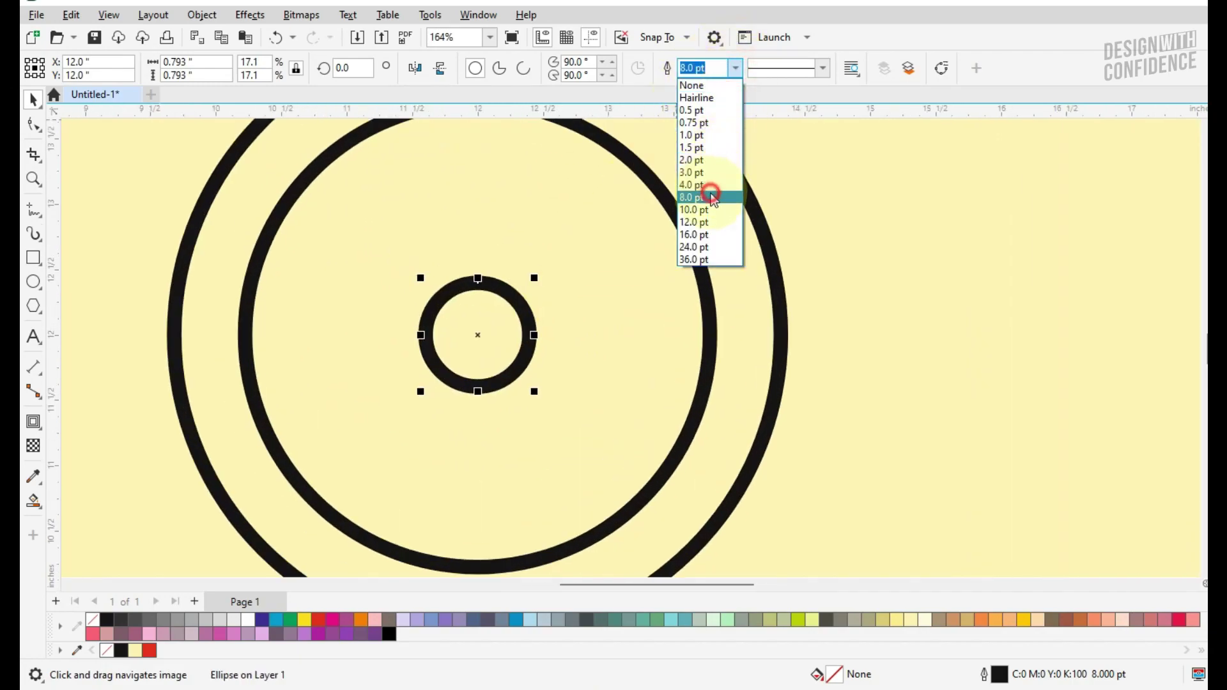
left_click(707, 191)
left_click_drag(540, 280, 513, 304)
left_click(147, 651)
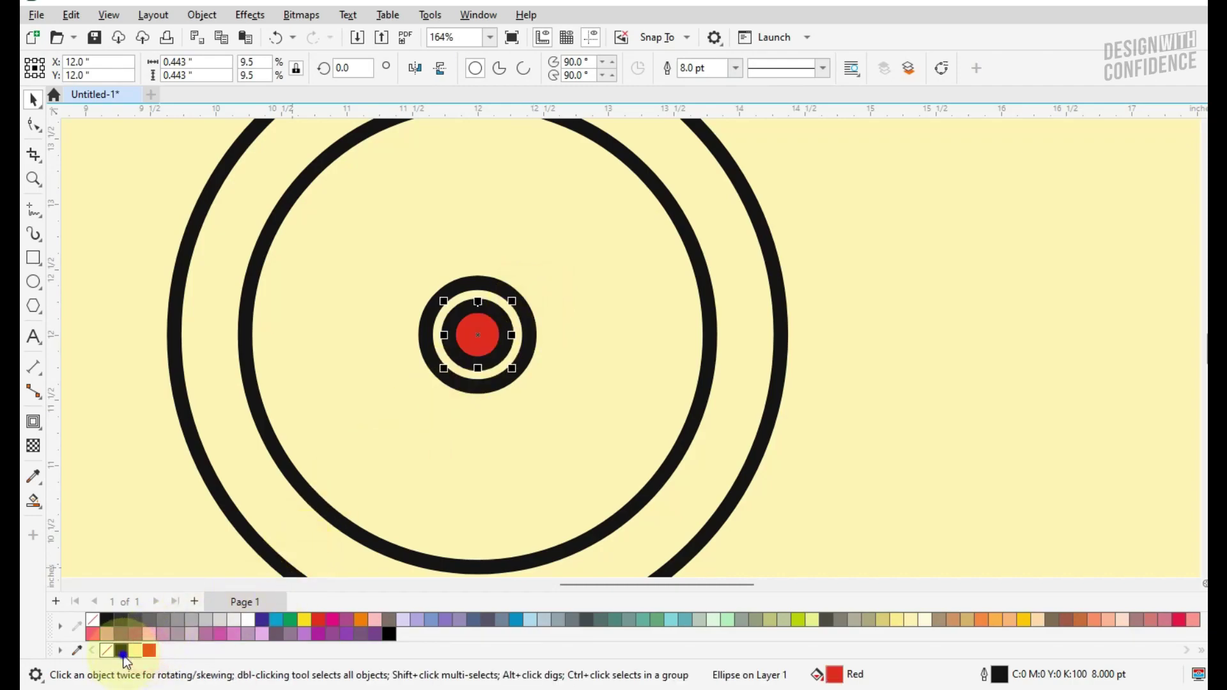
right_click(107, 650)
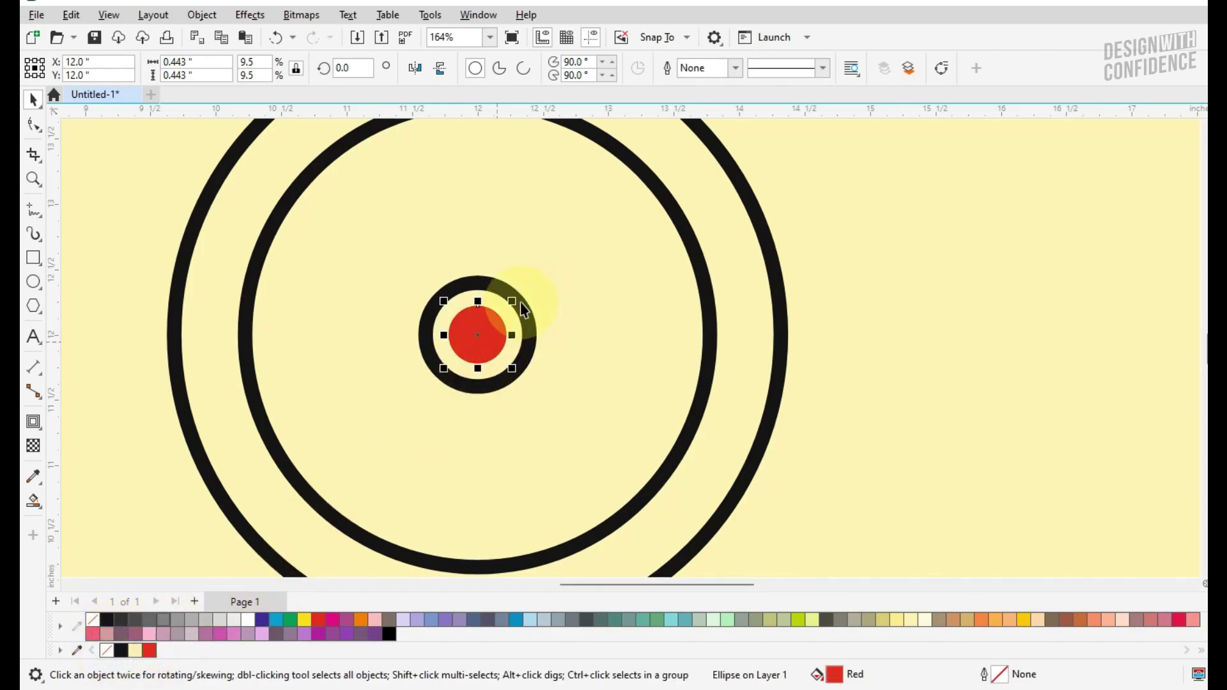
- Set a 4.0 pt outline on the small ring around the red circle and on both larger center circles
scroll(517, 308, "up", 2)
left_click(513, 299)
left_click(736, 67)
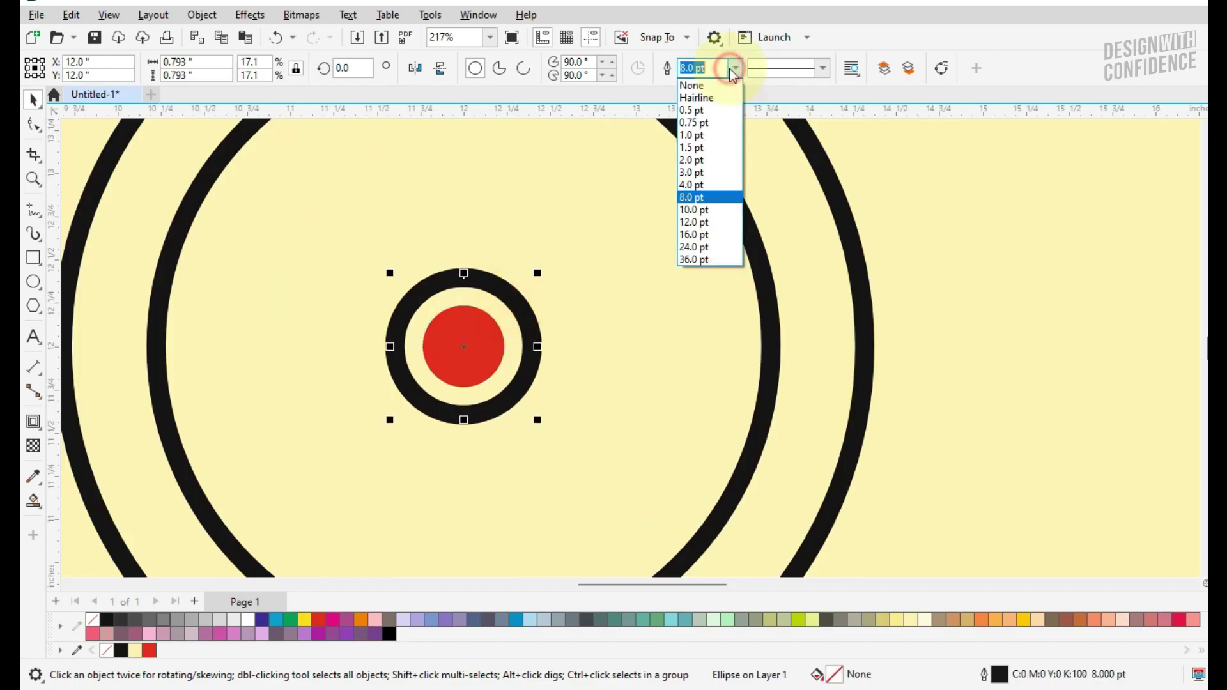
left_click(726, 183)
left_click(728, 193)
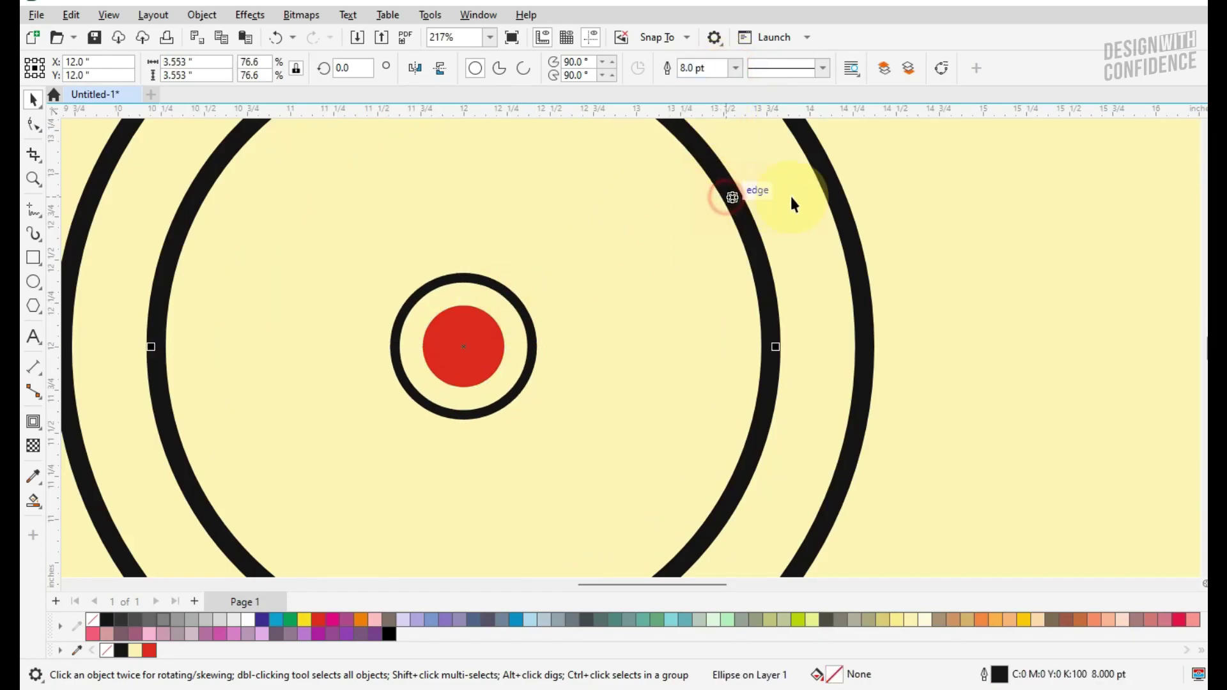
key("ctrl+r")
left_click(823, 182)
key("ctrl+r")
- Enlarge the red center circle about its center to about 0.55 inches in diameter
scroll(764, 203, "down", 1)
scroll(761, 202, "down", 4)
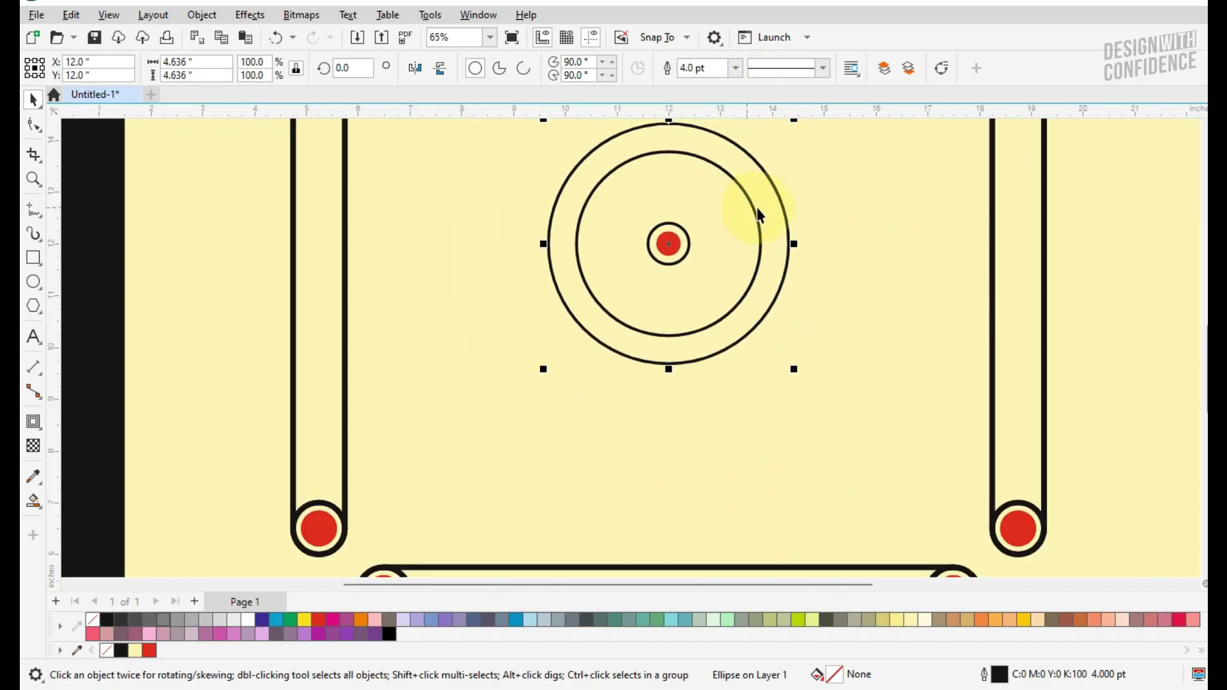
scroll(639, 268, "up", 4)
left_click(501, 310)
left_click(534, 265)
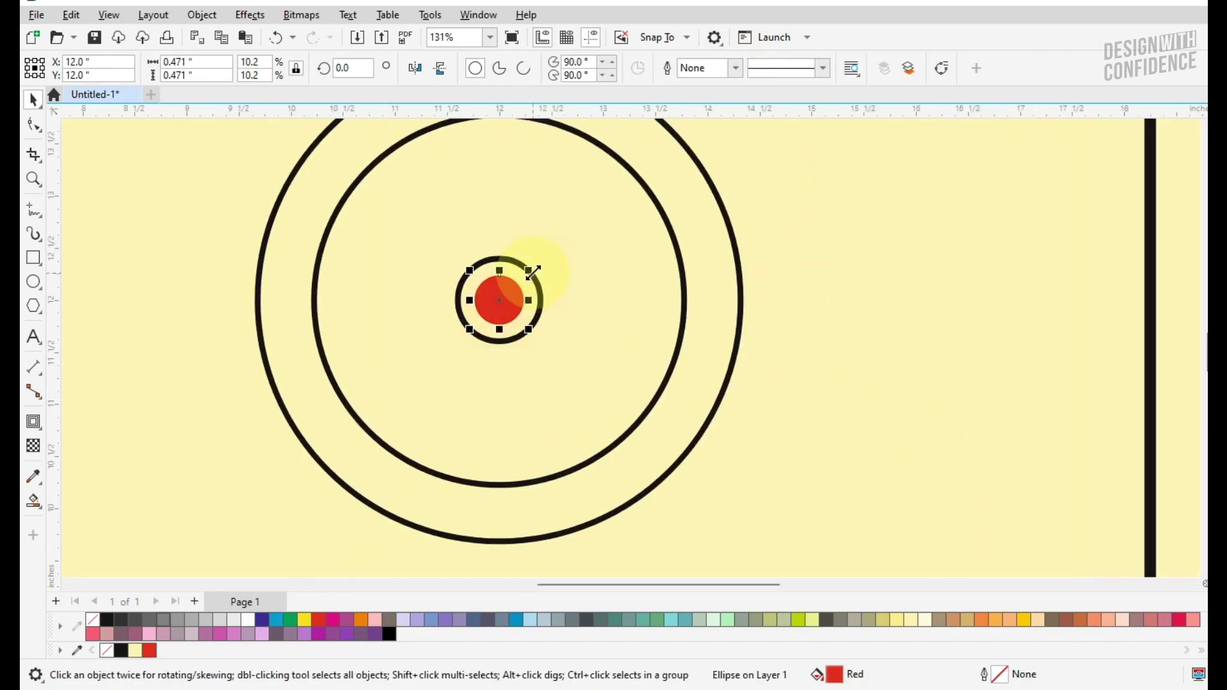
scroll(535, 265, "up", 2)
left_click(538, 264)
scroll(586, 263, "down", 2)
left_click_drag(625, 267, 588, 324)
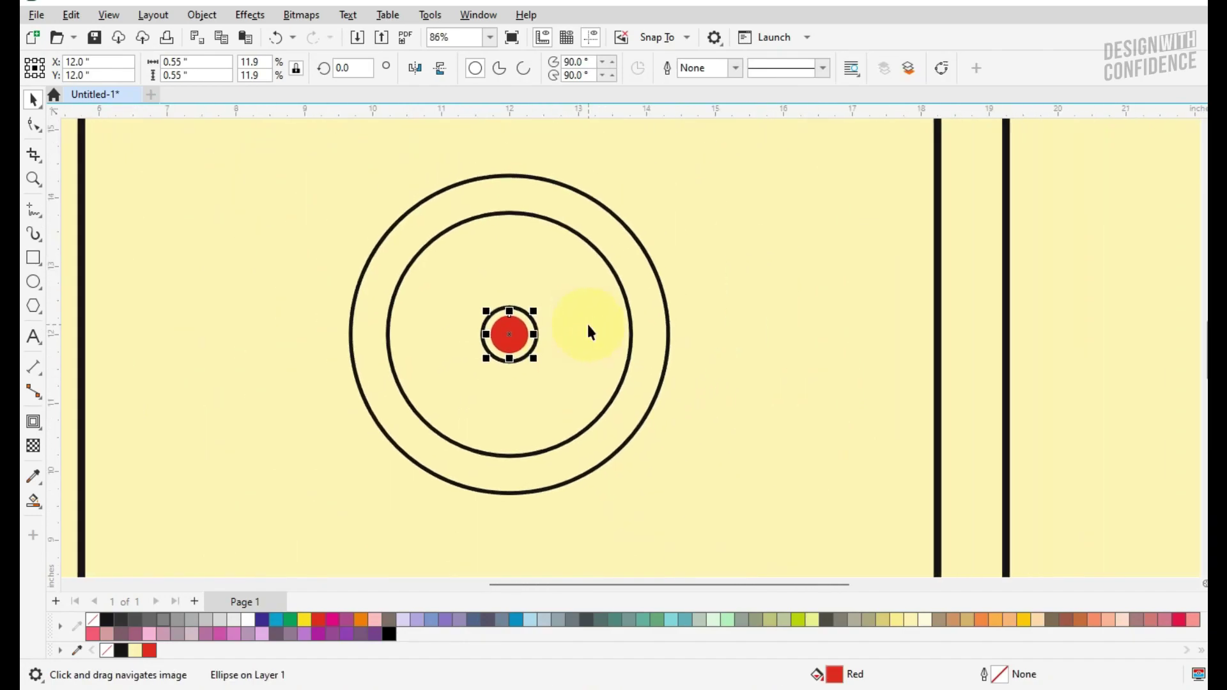
left_click_drag(650, 299, 601, 280)
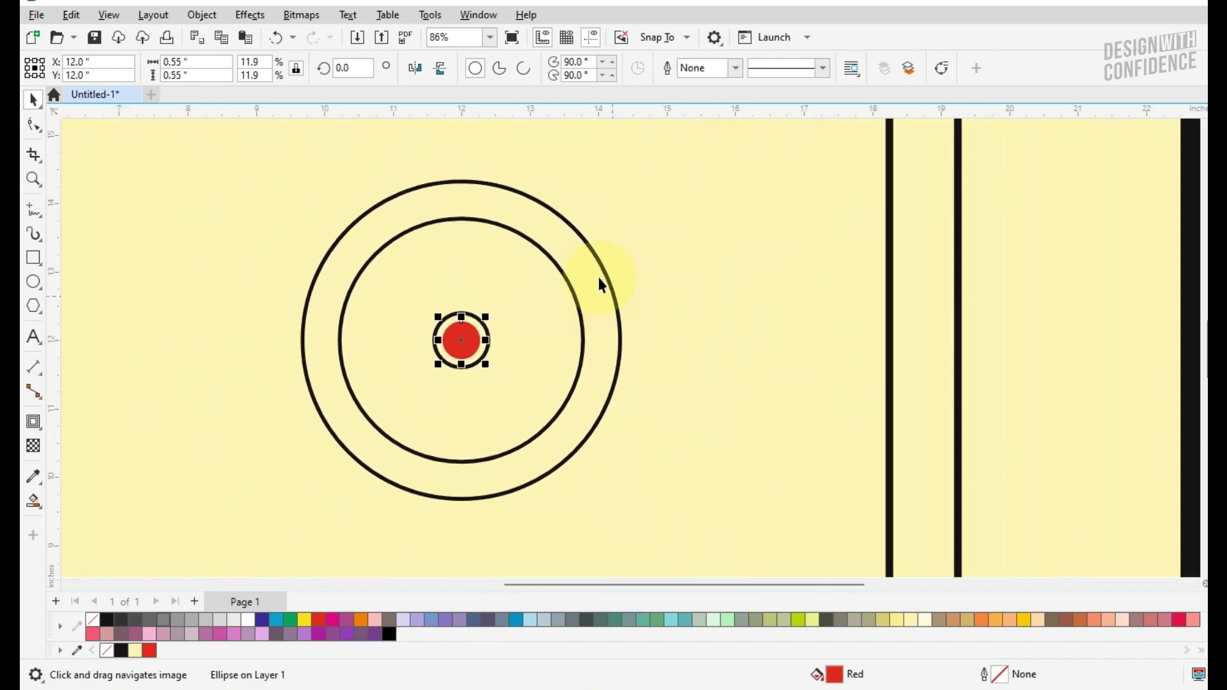
- Draw a narrow triangular path from the red circle's top to the inner large circle's top, down to the small ring's upper-right edge and back to its top
scroll(477, 315, "up", 3)
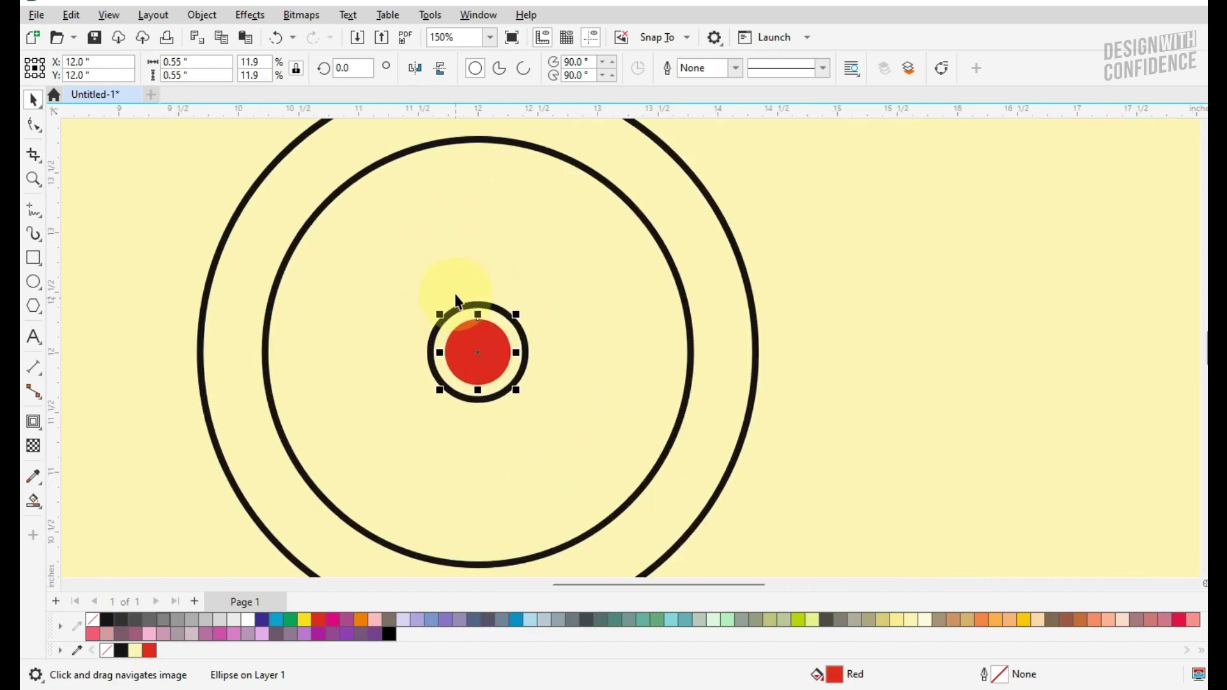
left_click(459, 295)
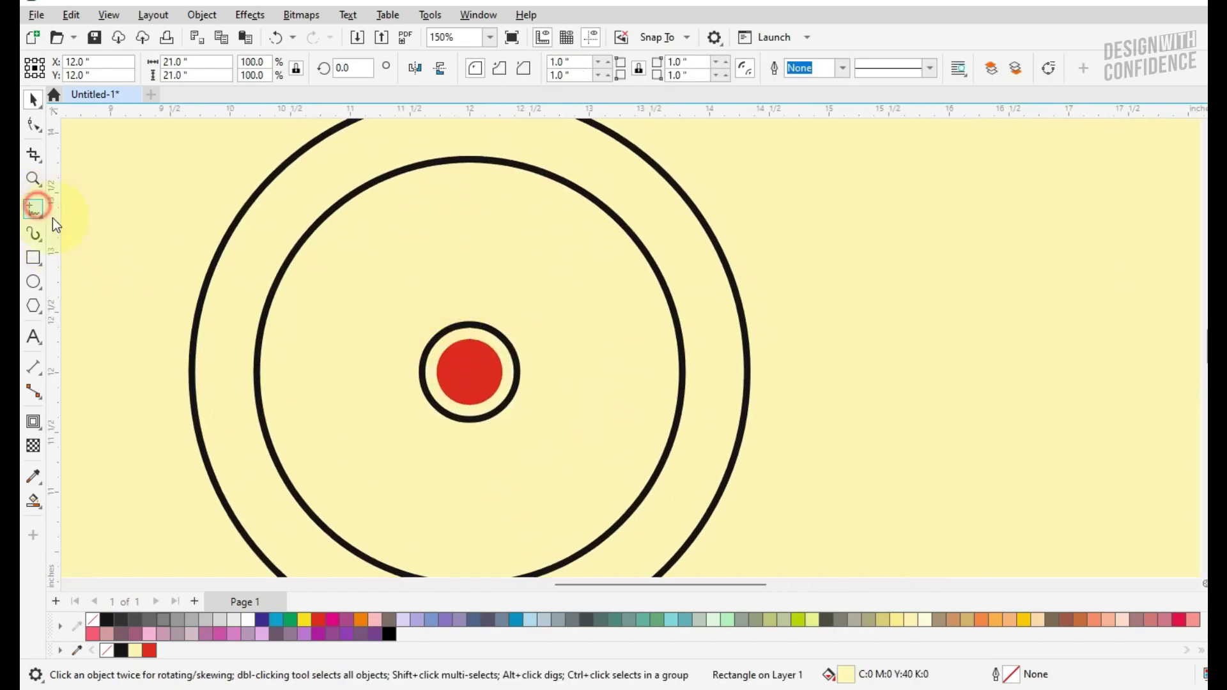
left_click(35, 209)
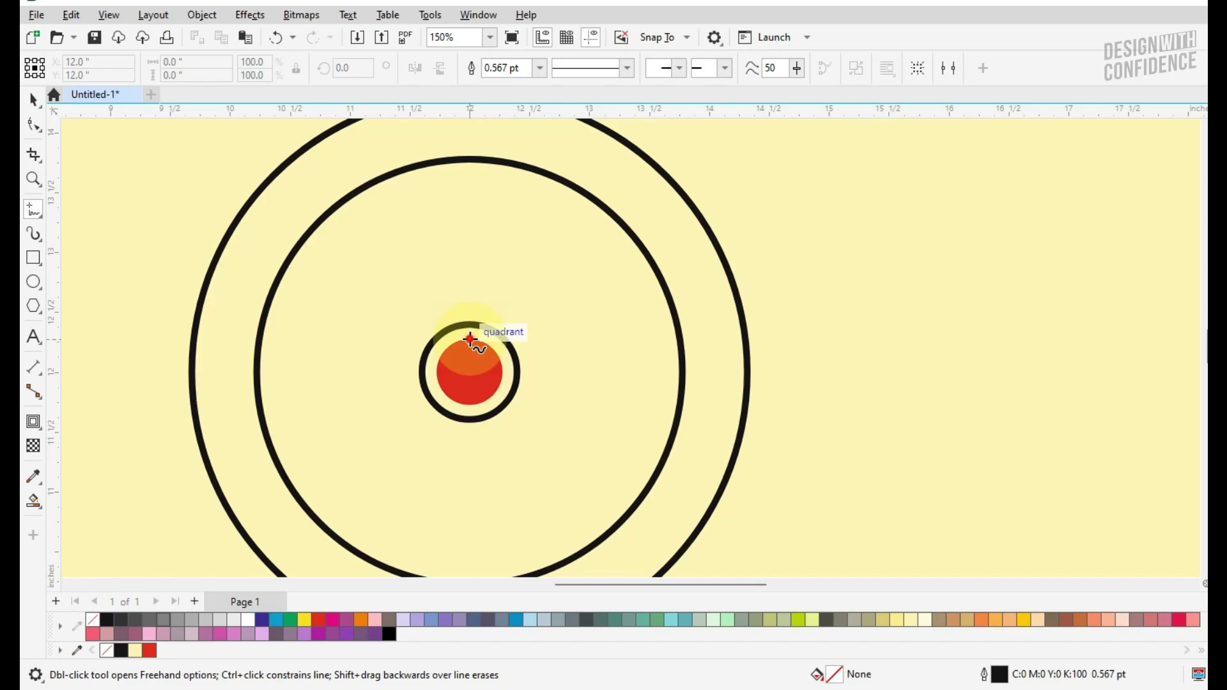
left_click(470, 338)
left_click(470, 156)
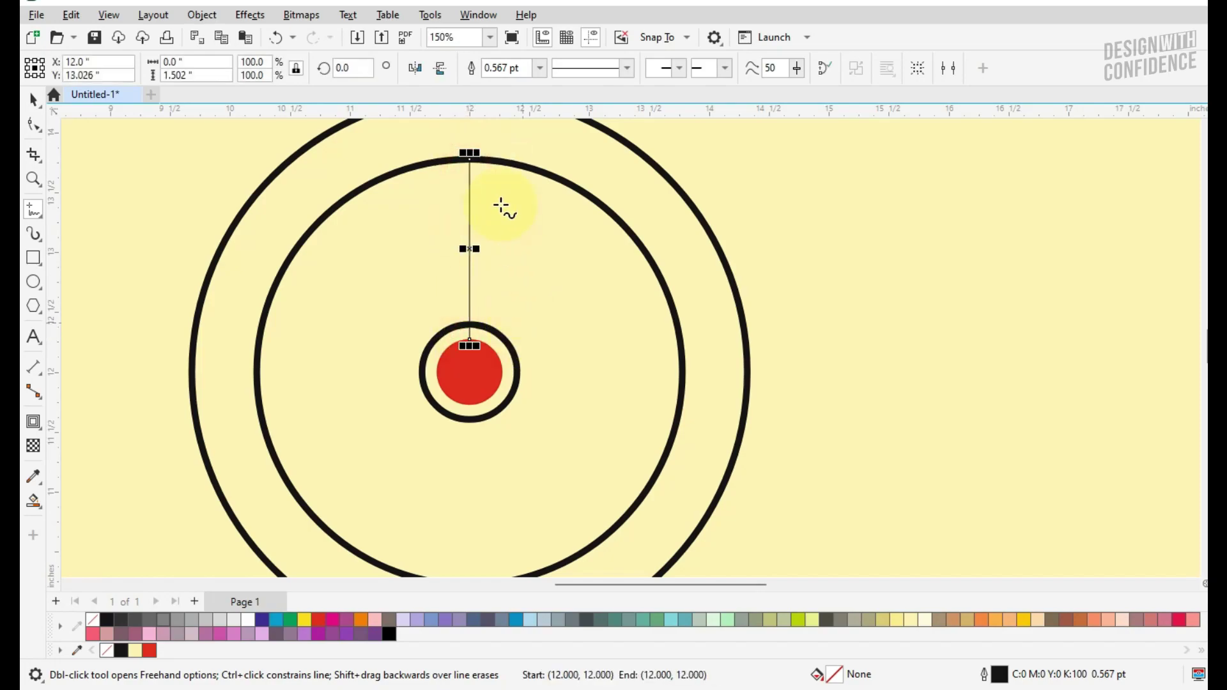
left_click(469, 156)
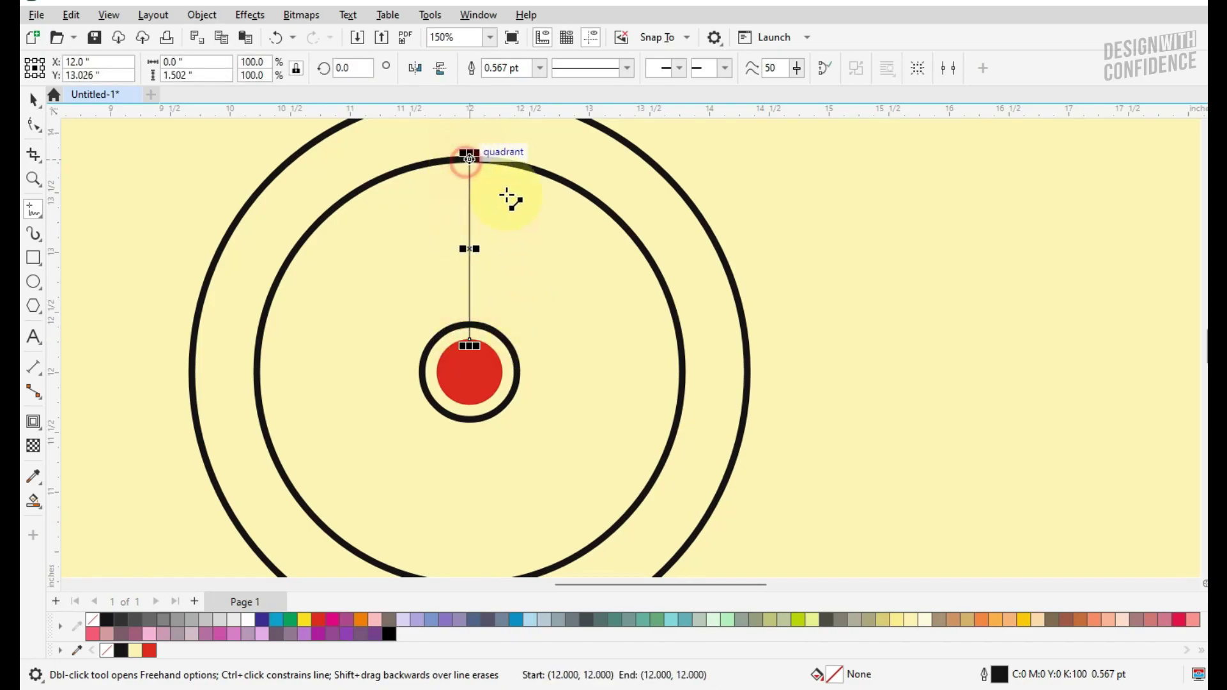
left_click(510, 345)
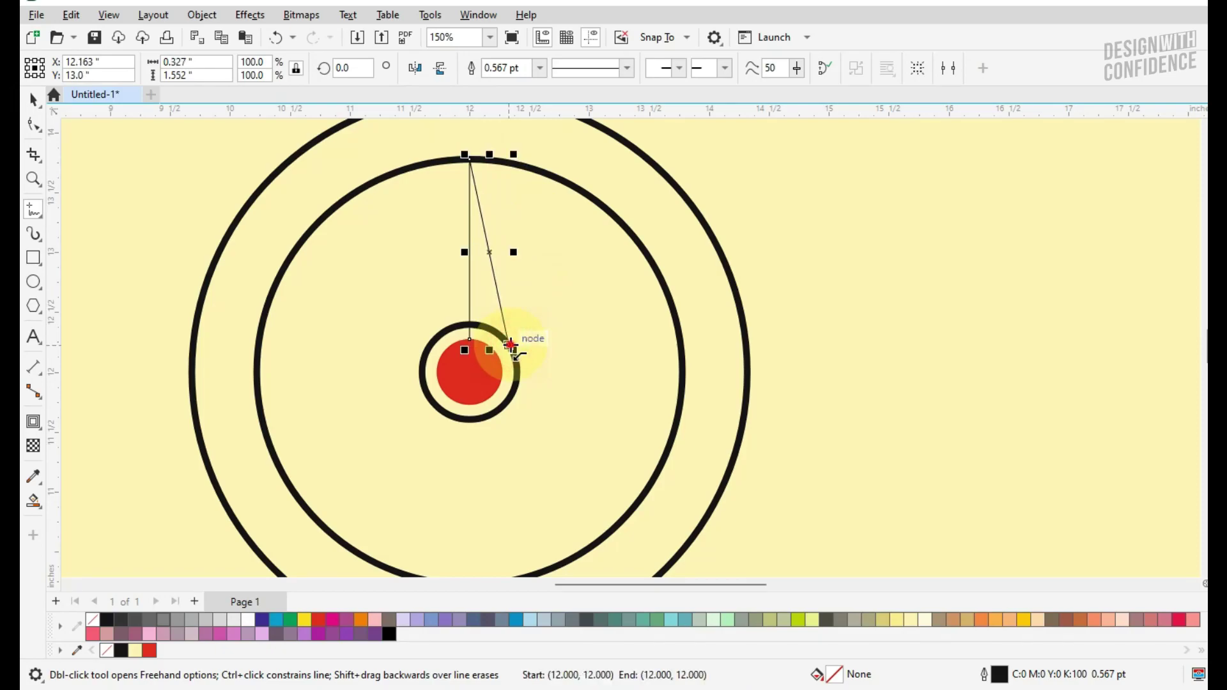
left_click(471, 325)
key("space")
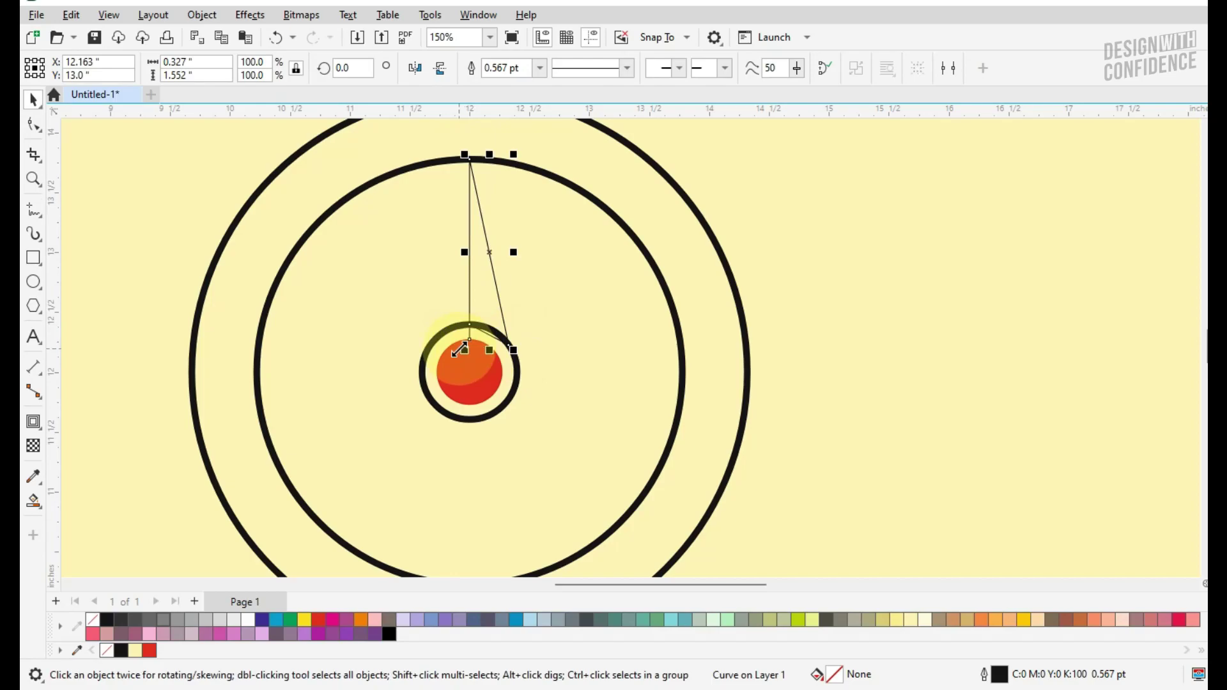
- Close the triangular path by moving its open start node onto the end node at the small ring's top
scroll(462, 340, "up", 3)
left_click(33, 123)
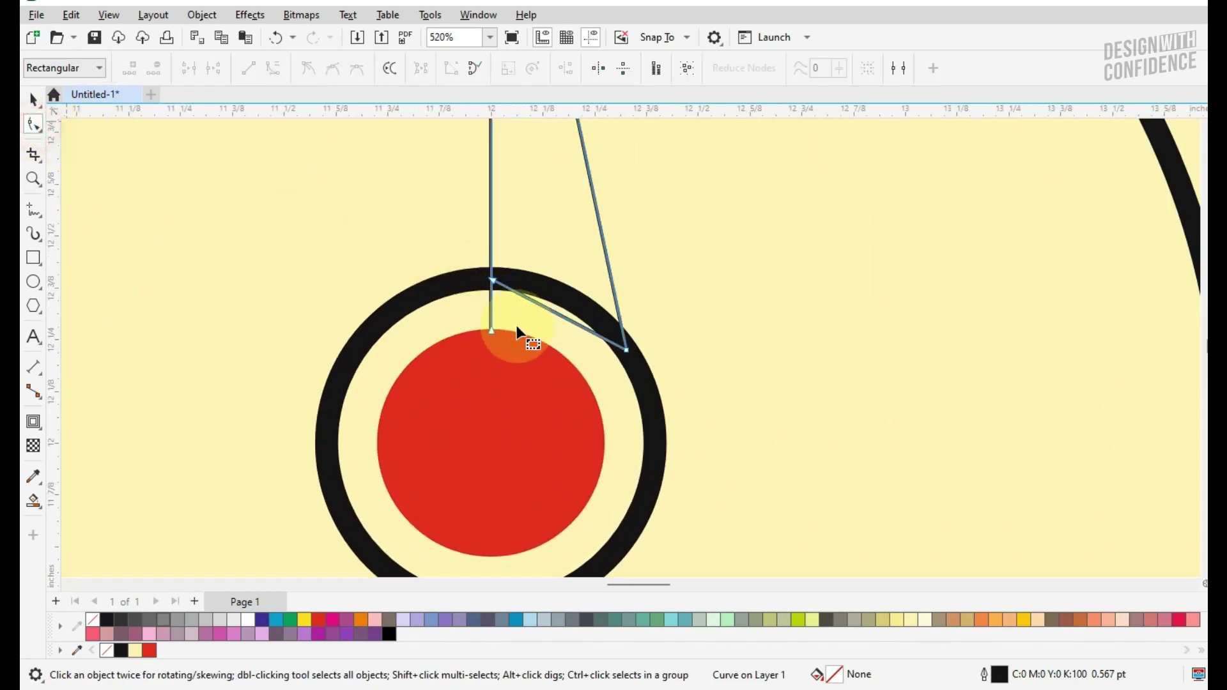
left_click_drag(496, 292, 492, 281)
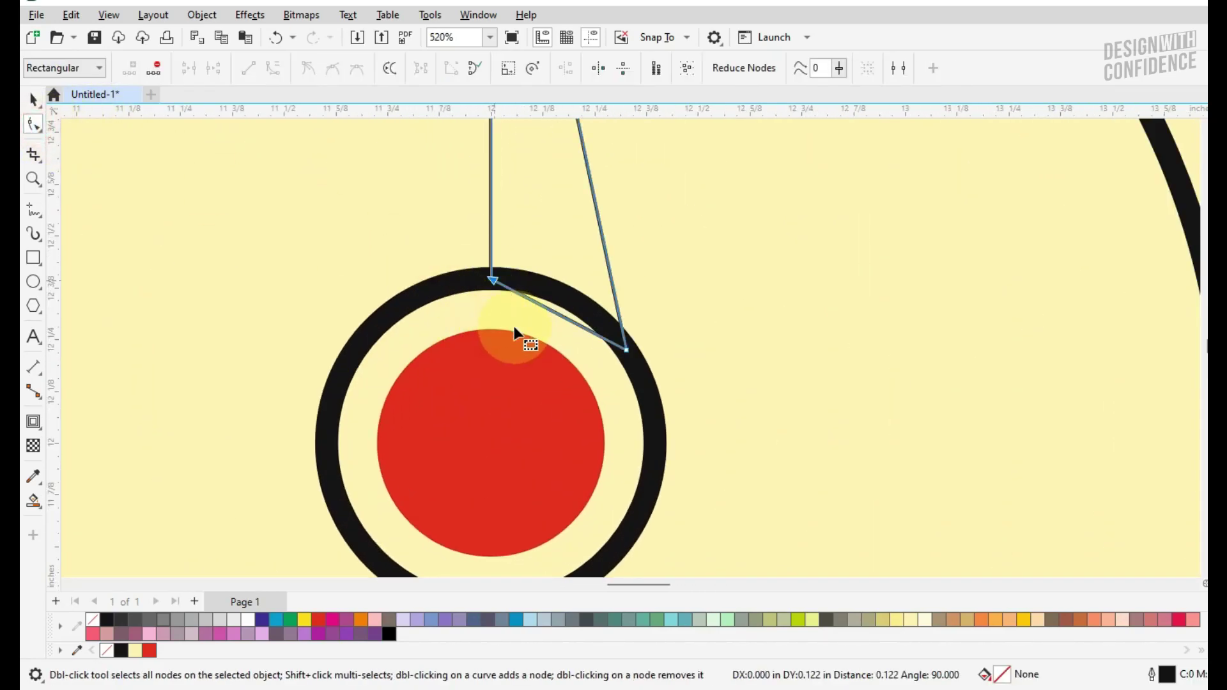
key("space")
- Group the red circle with its small ring and bring the group to the front of the page
scroll(511, 299, "down", 2)
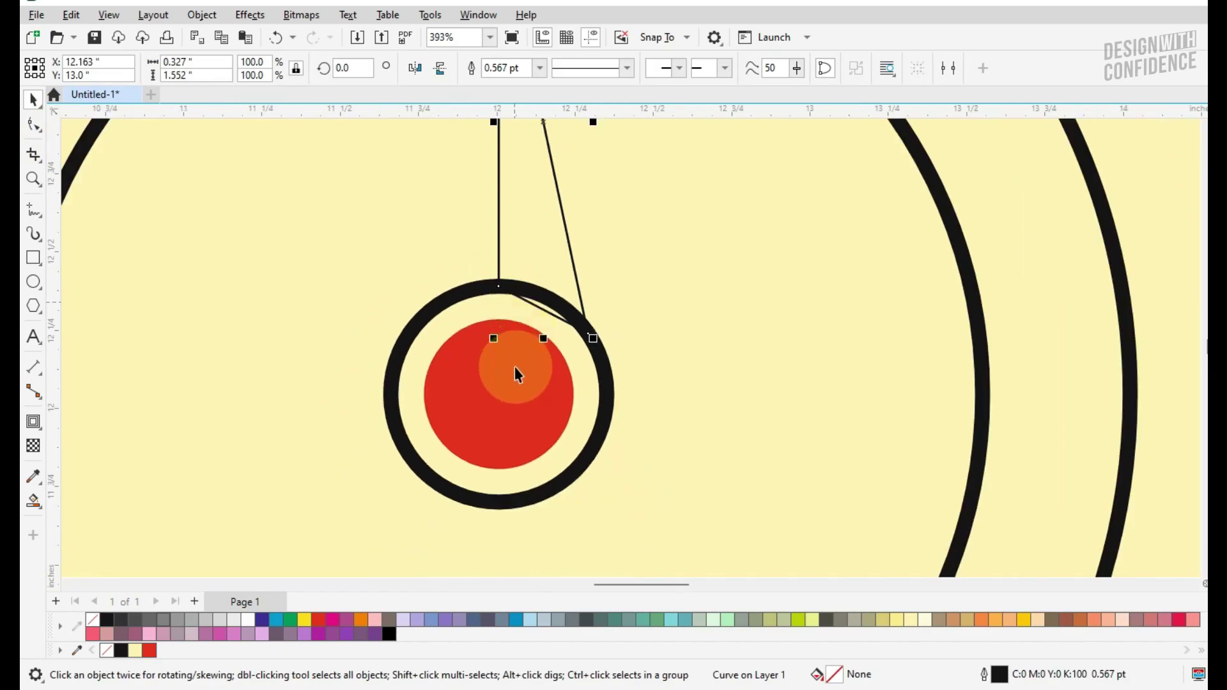
left_click(510, 409)
left_click(471, 310)
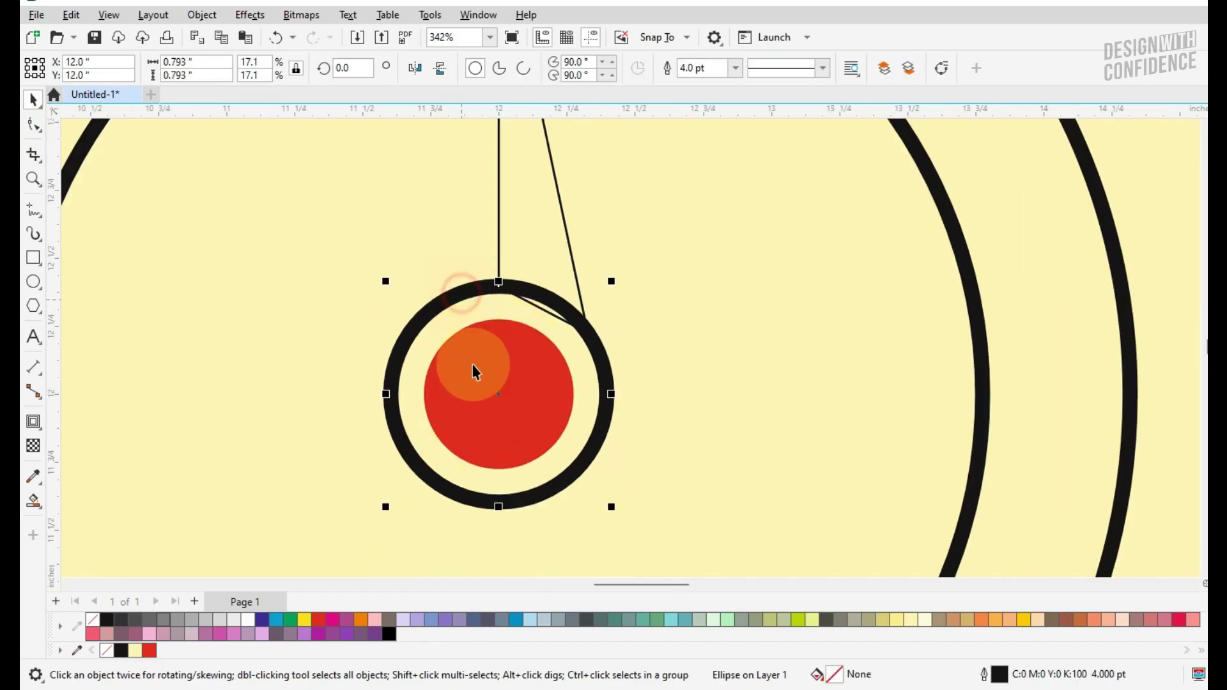
right_click(531, 358)
left_click(629, 338)
left_click(786, 337)
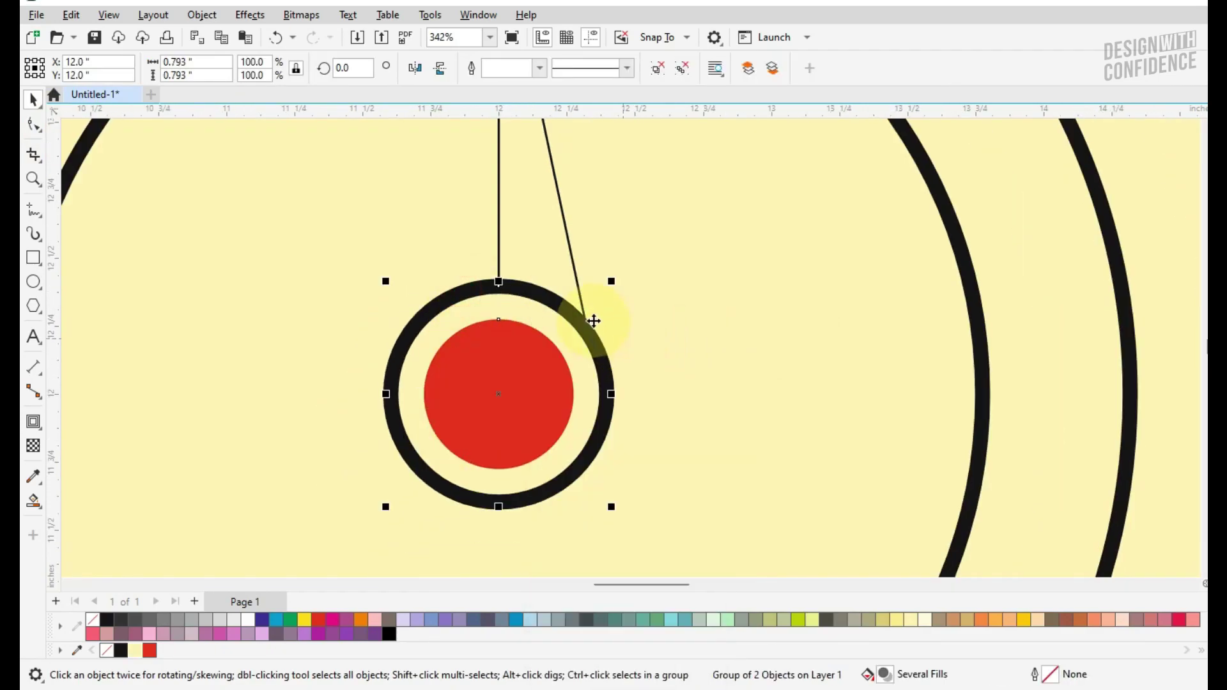
- Set the triangle's outline to 2.0 pt and fill it with red
left_click(585, 301)
scroll(662, 144, "down", 2)
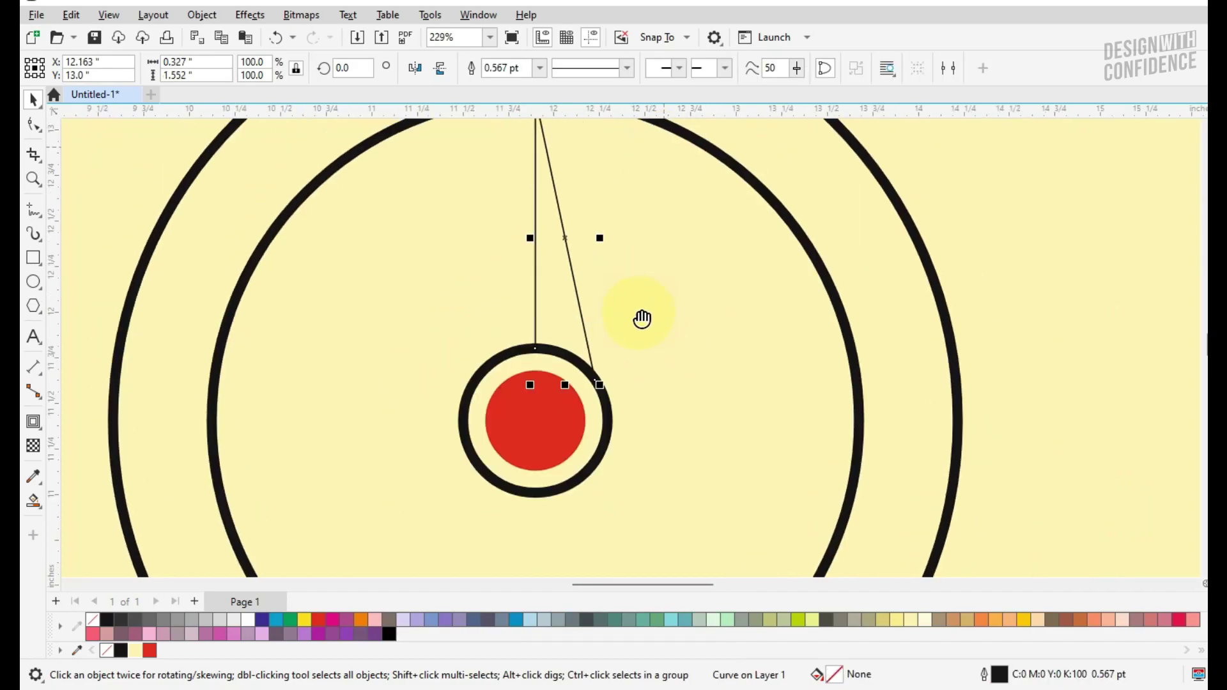
scroll(581, 174, "up", 1)
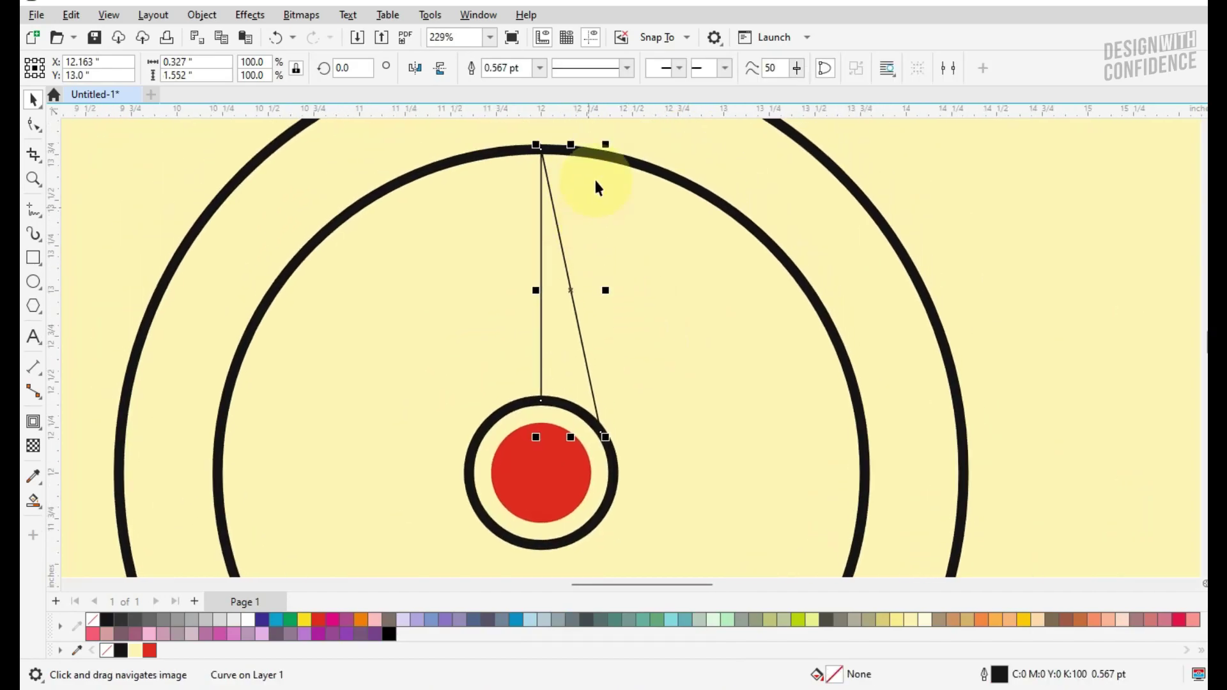
left_click(541, 67)
left_click(522, 161)
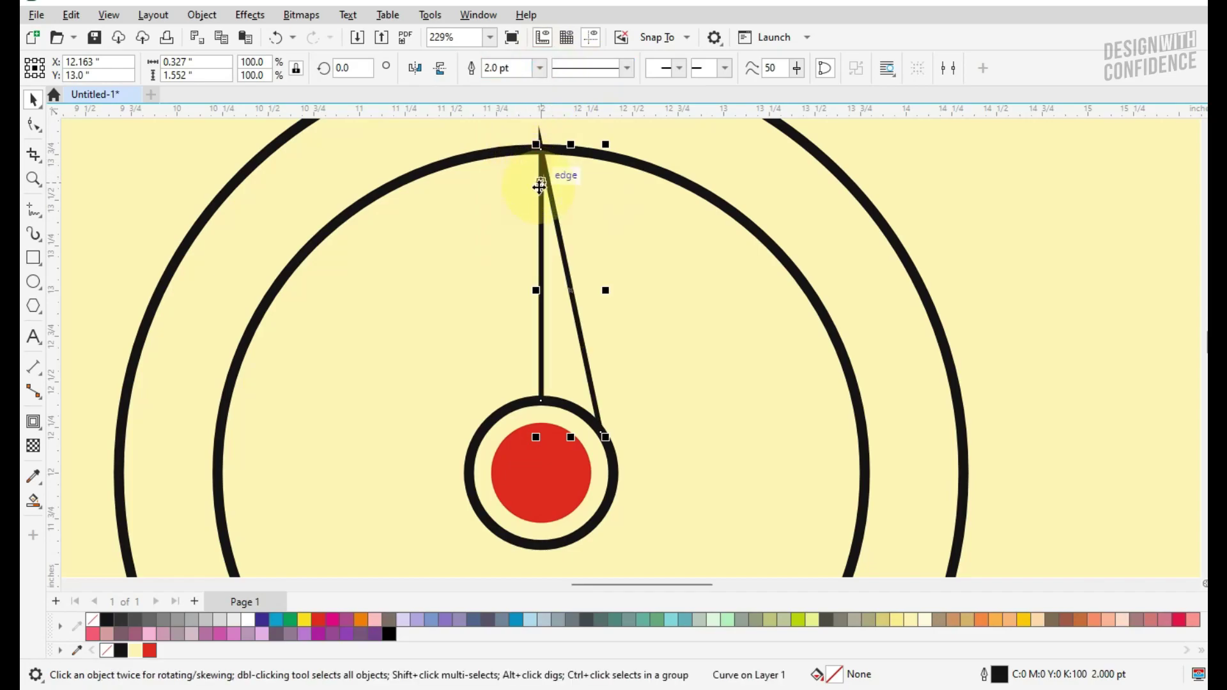
left_click(150, 651)
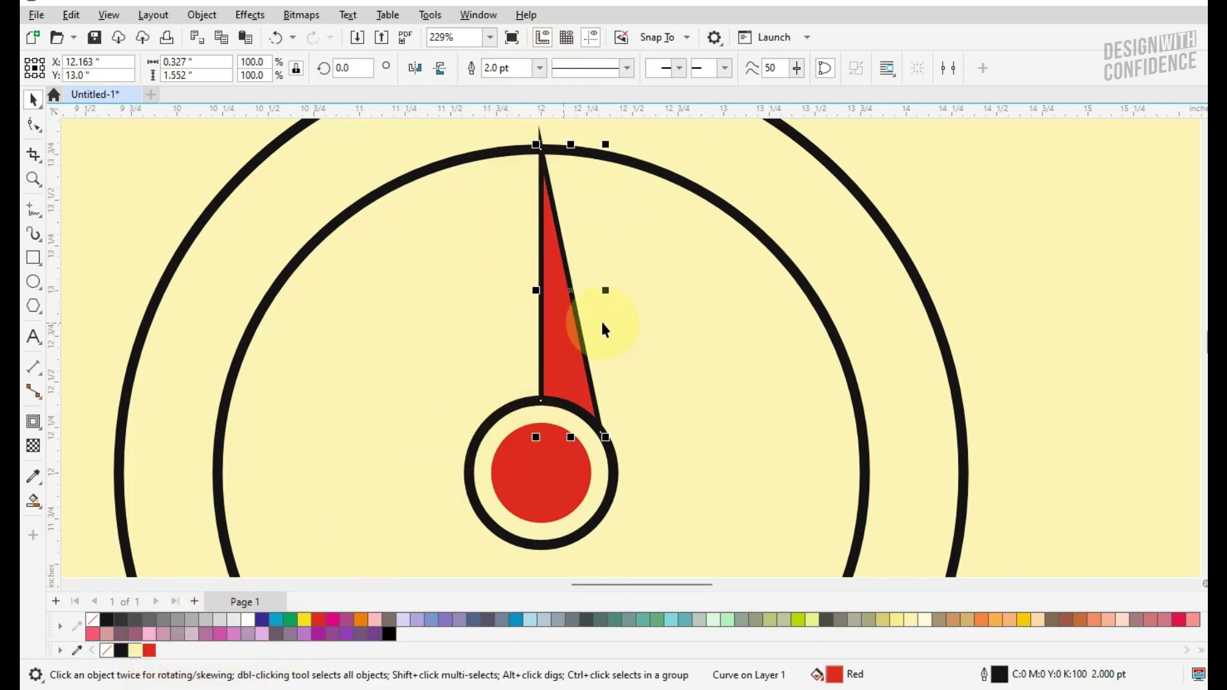
- Mirror a copy of the red triangle onto its left side and bring the center circle group to the front of the page
left_click_drag(606, 291, 539, 287)
left_click(575, 407)
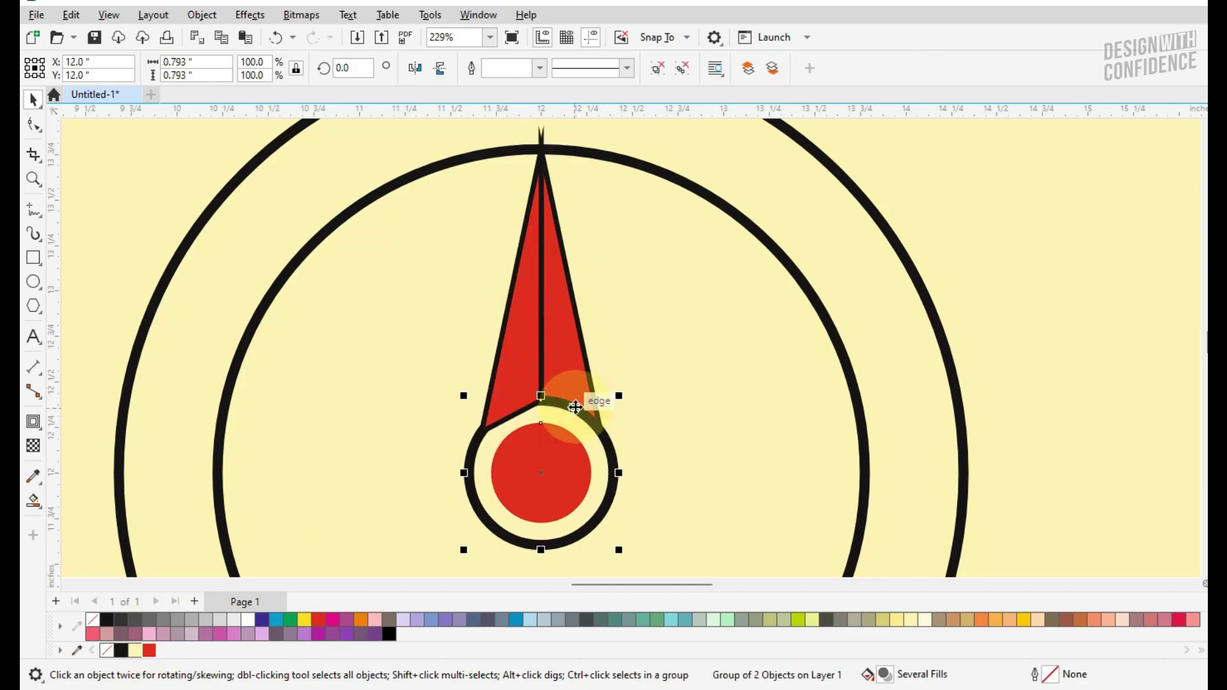
right_click(575, 407)
mouse_move(747, 335)
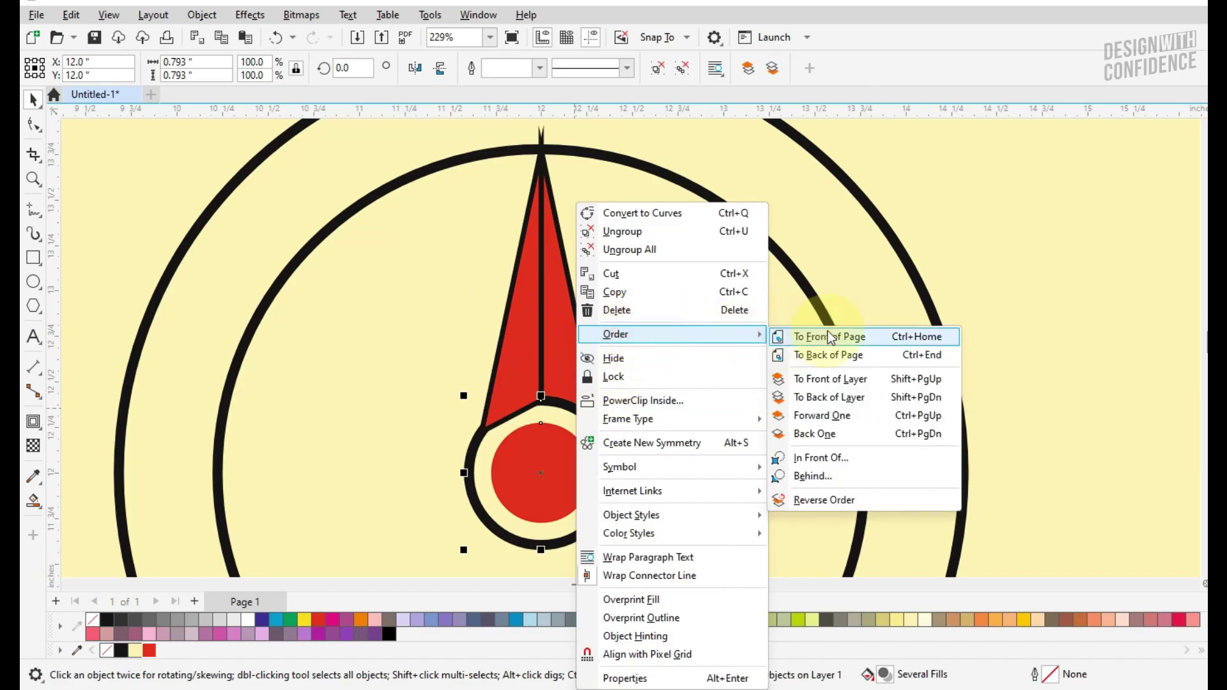
left_click(830, 338)
- Fill the left triangle with pale yellow and set both triangles' outlines to Behind fill and Scale with object
left_click(515, 348)
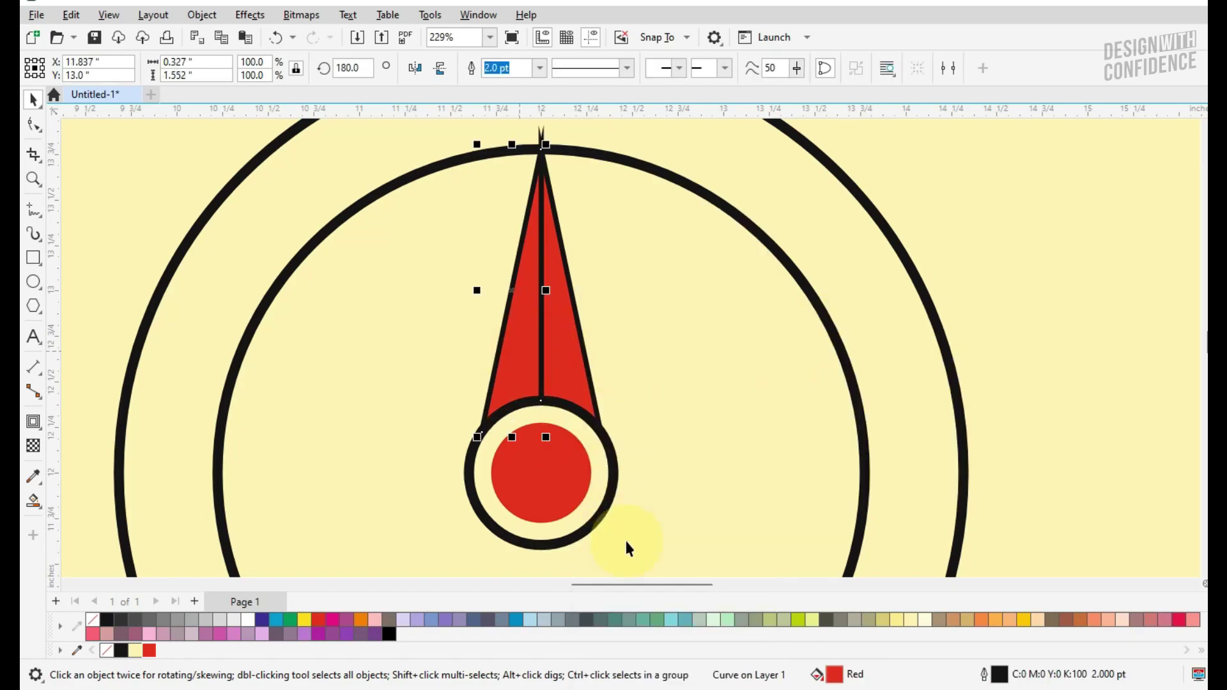
left_click(913, 619)
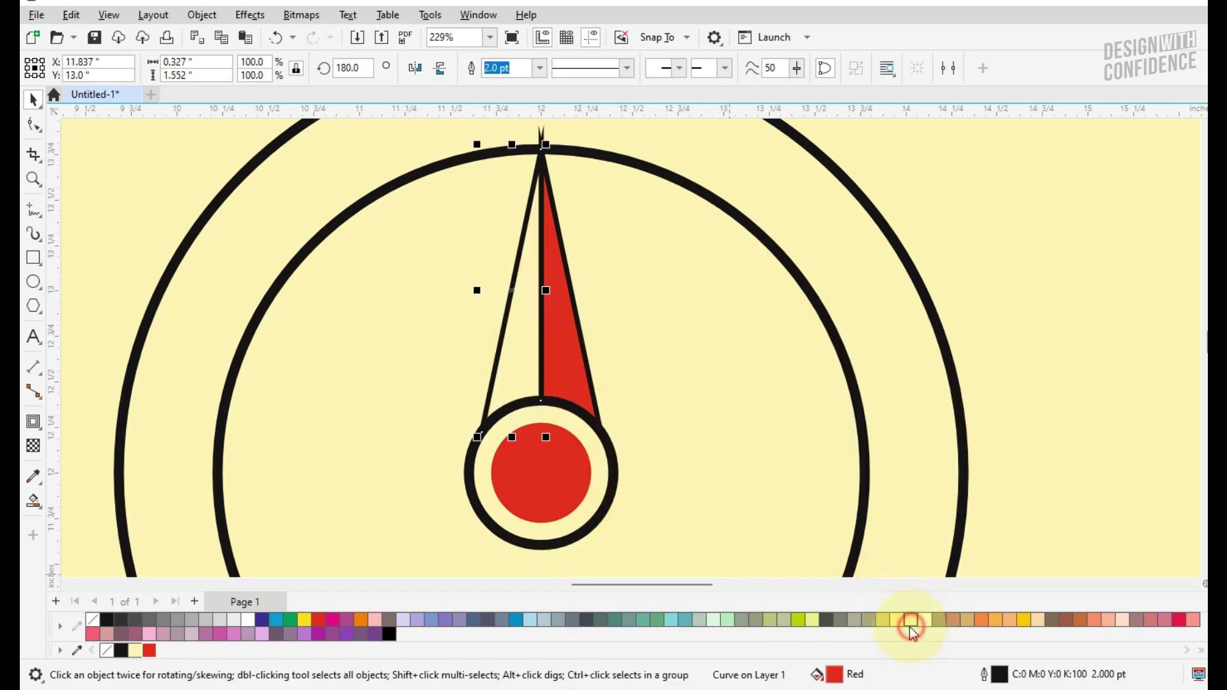
left_click(575, 359)
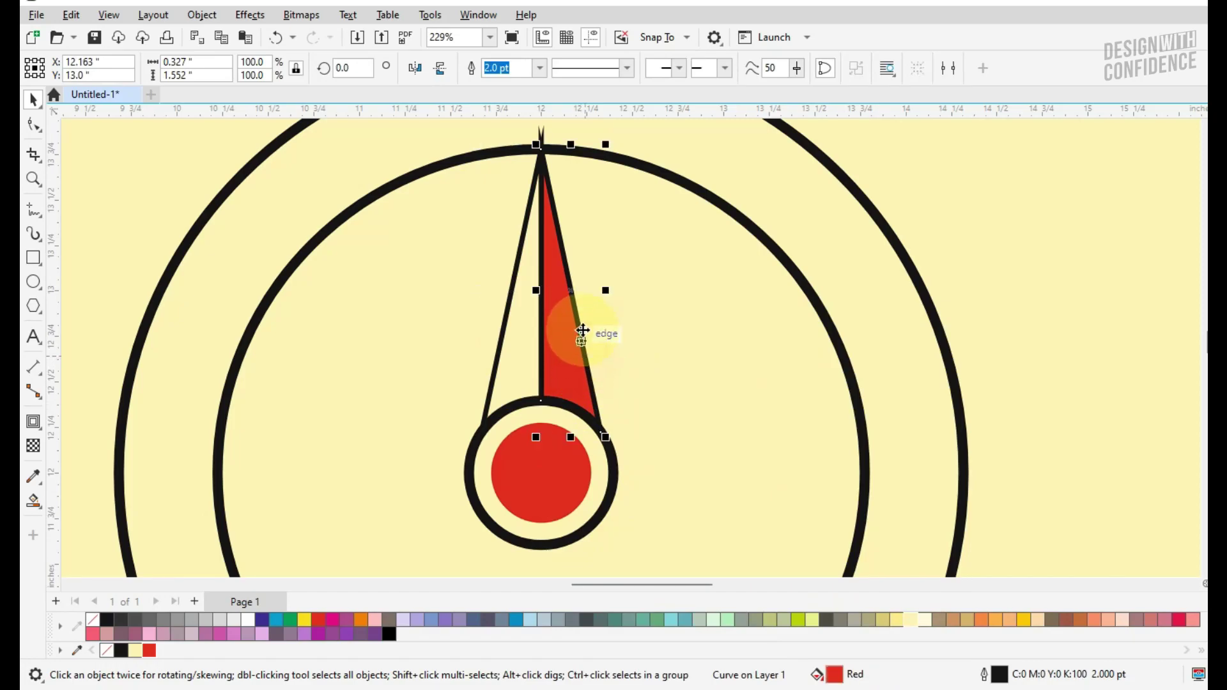
left_click(505, 317, "shift")
left_click(193, 15)
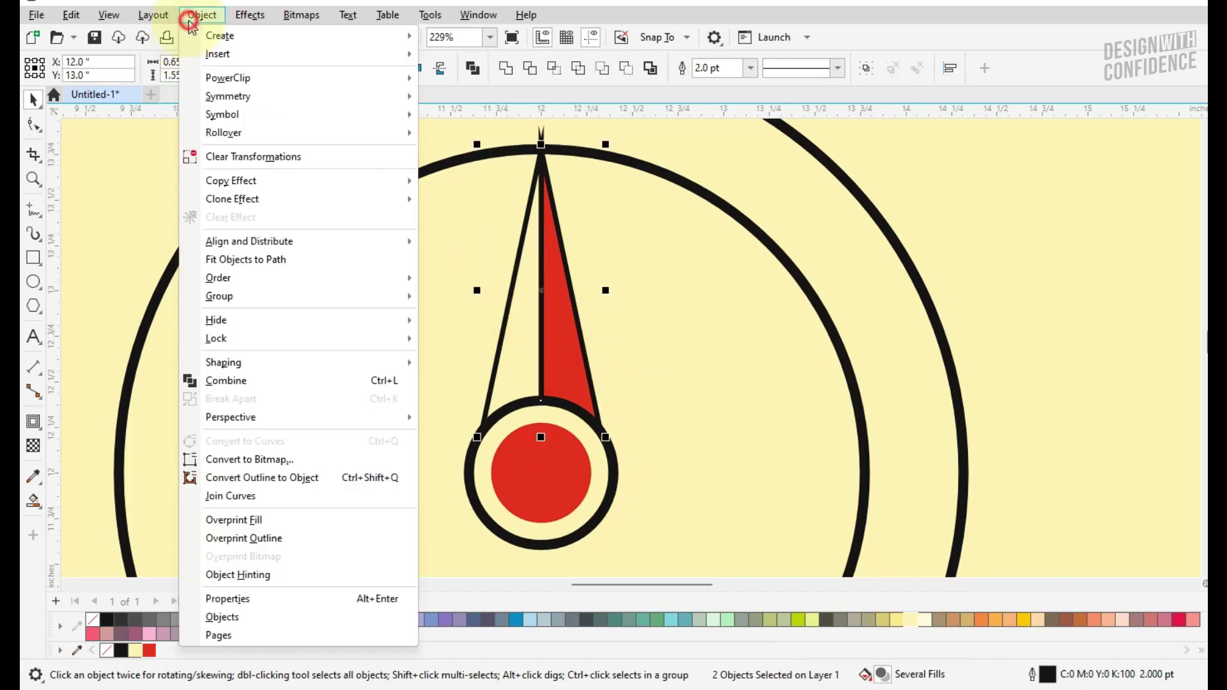
left_click(274, 596)
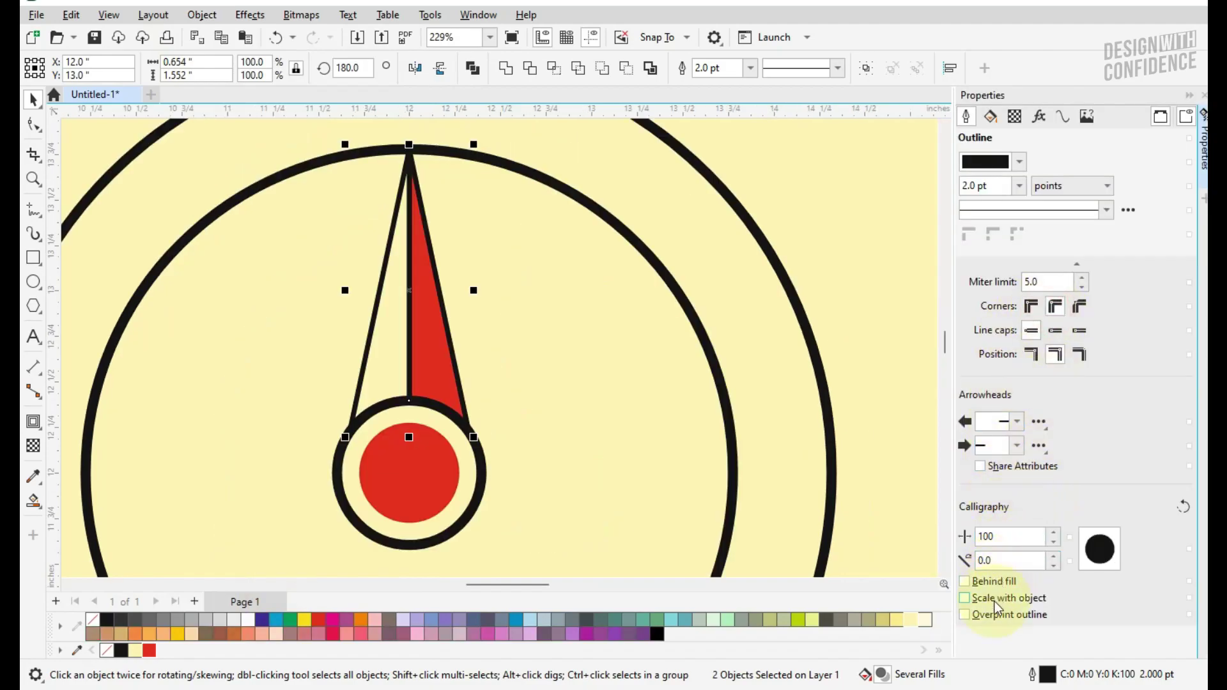
left_click(984, 581)
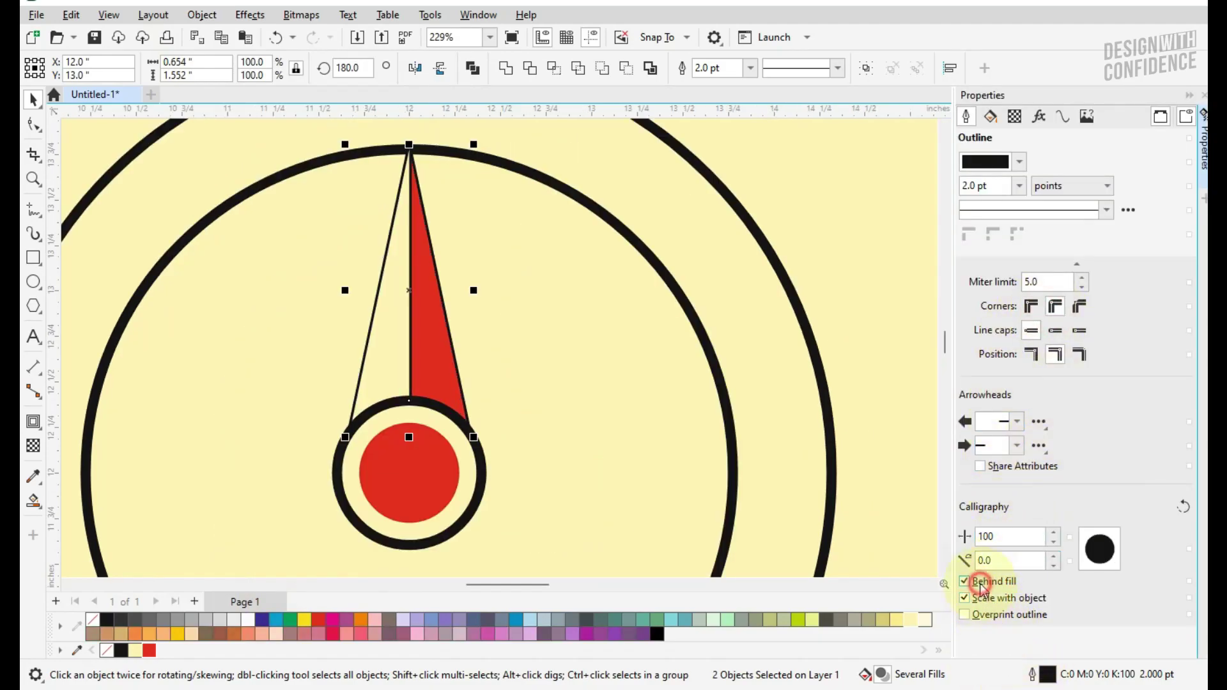
left_click(866, 69)
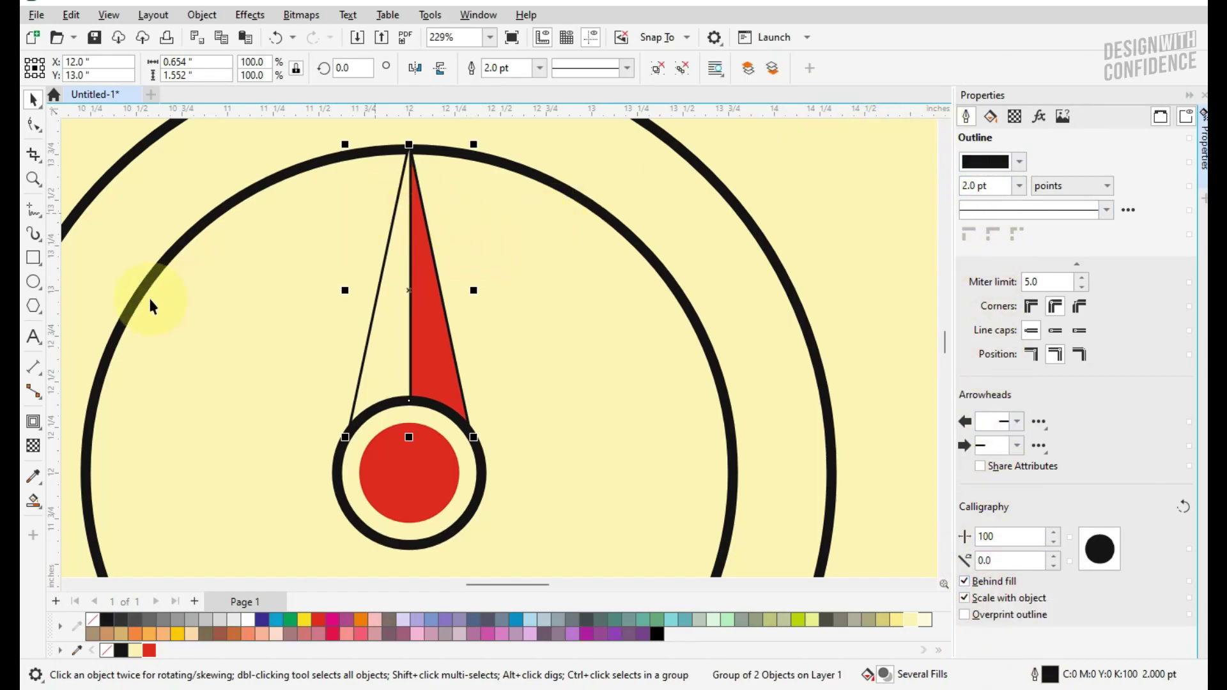
key("ctrl+z")
- Draw a vertical line from the inner large circle's top to the small ring's top, with its outline set to Scale with object
left_click(34, 214)
left_click(410, 150)
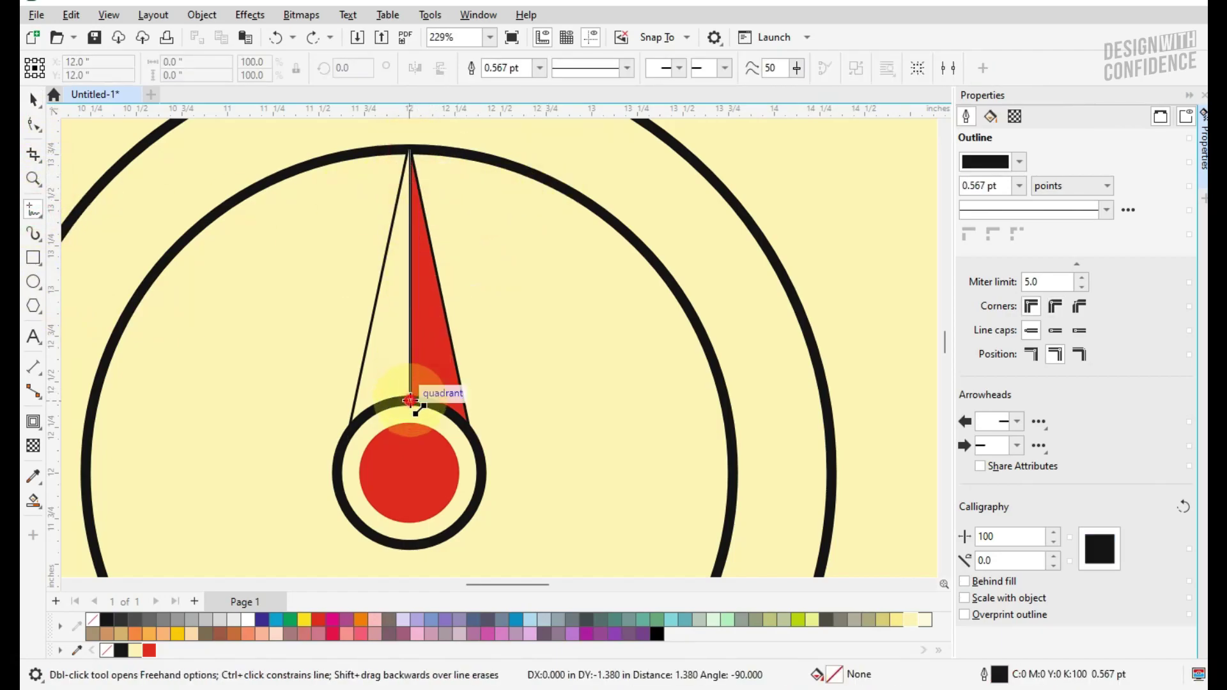
left_click(410, 401)
key("space")
left_click(997, 597)
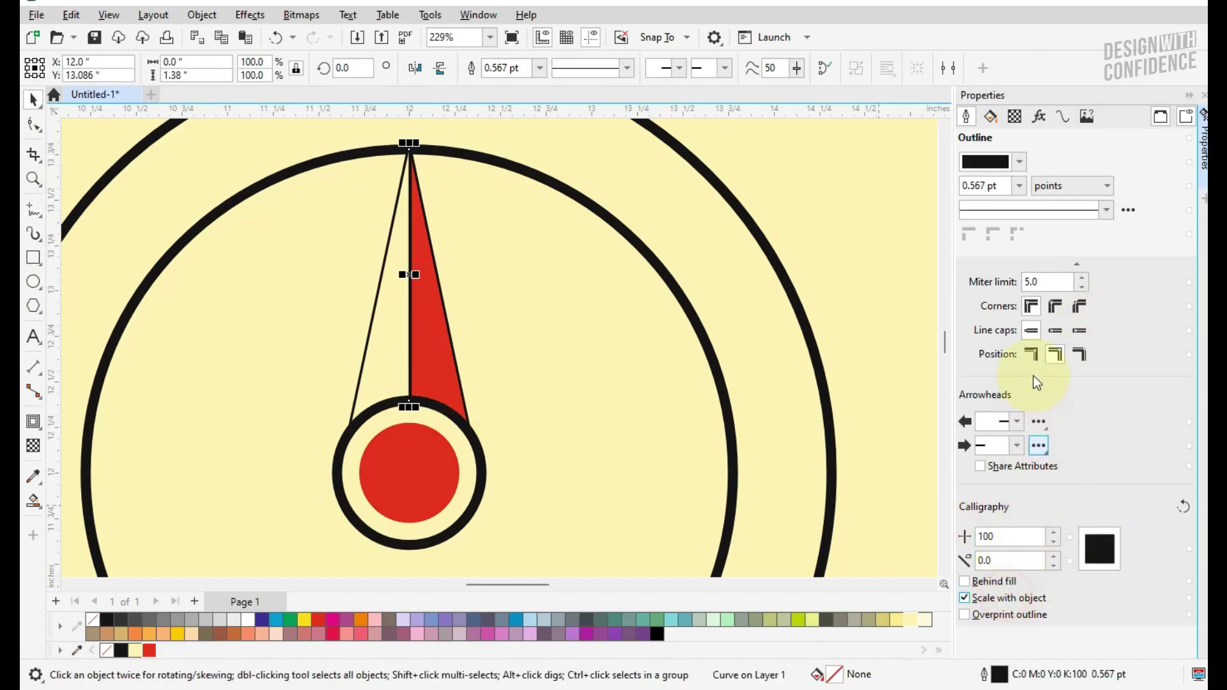
- Set the outline width of the vertical line between the two triangles to 1.0 pt
left_click(436, 282)
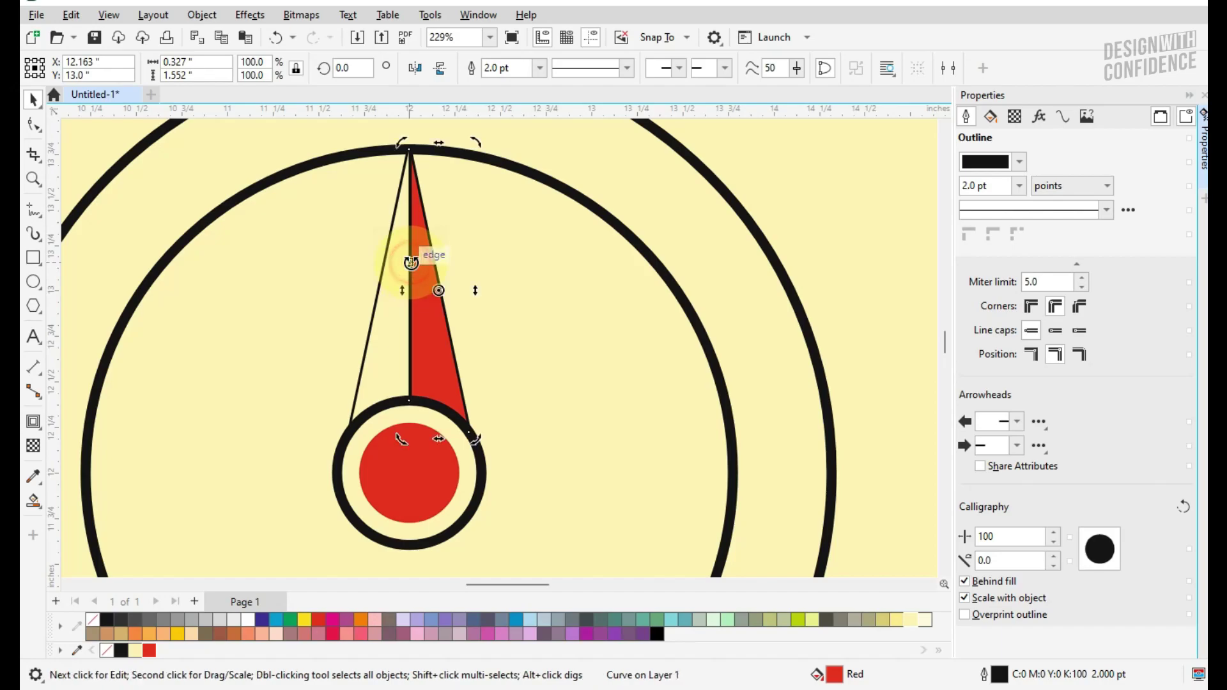
scroll(410, 268, "up", 2)
left_click(408, 284)
left_click_drag(409, 284, 365, 273)
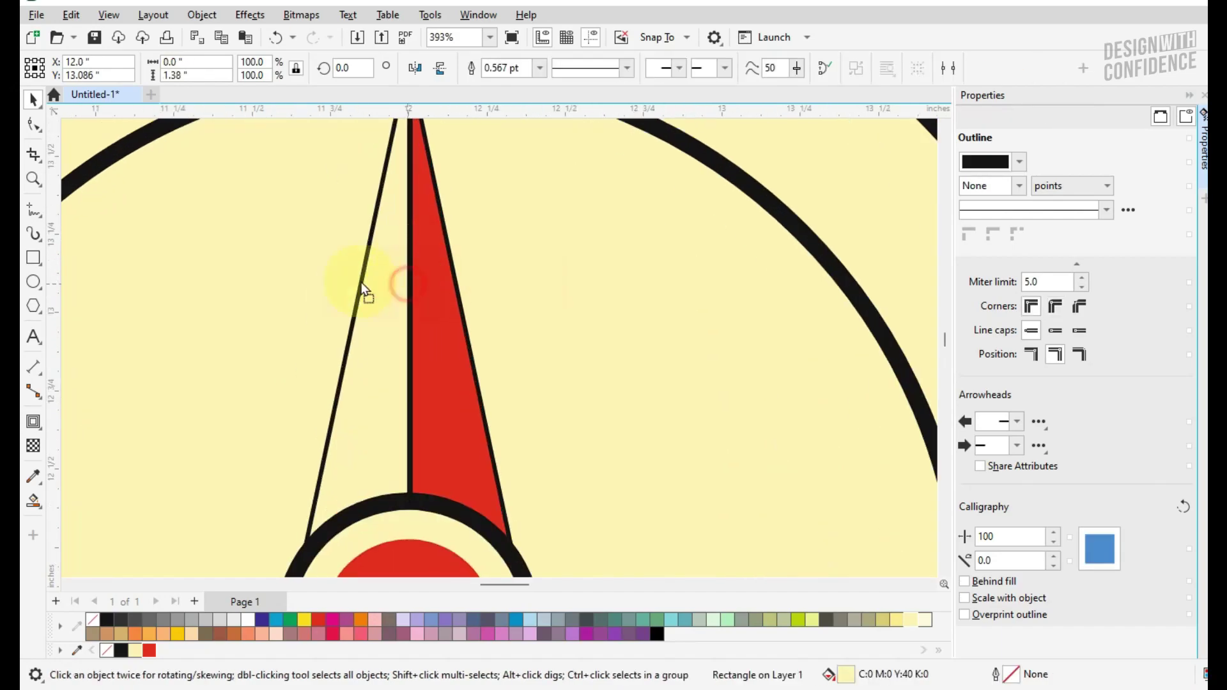
key("ctrl+z")
left_click(1020, 186)
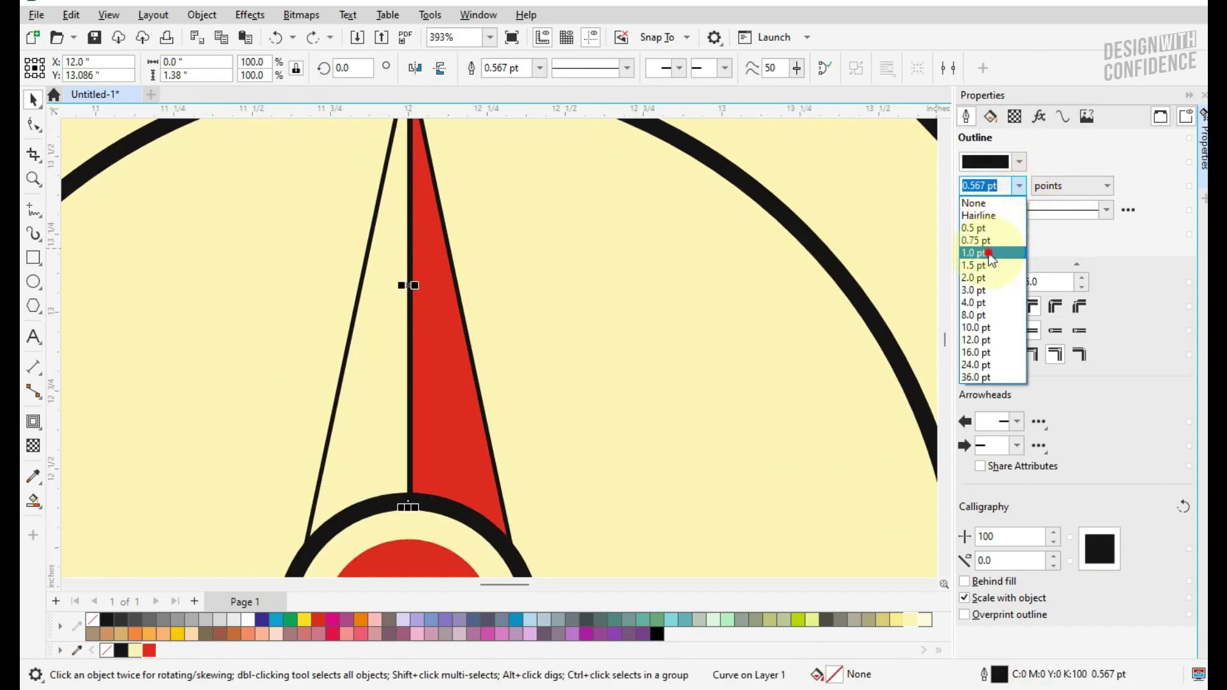
left_click(977, 253)
left_click(444, 400)
key("ctrl+z")
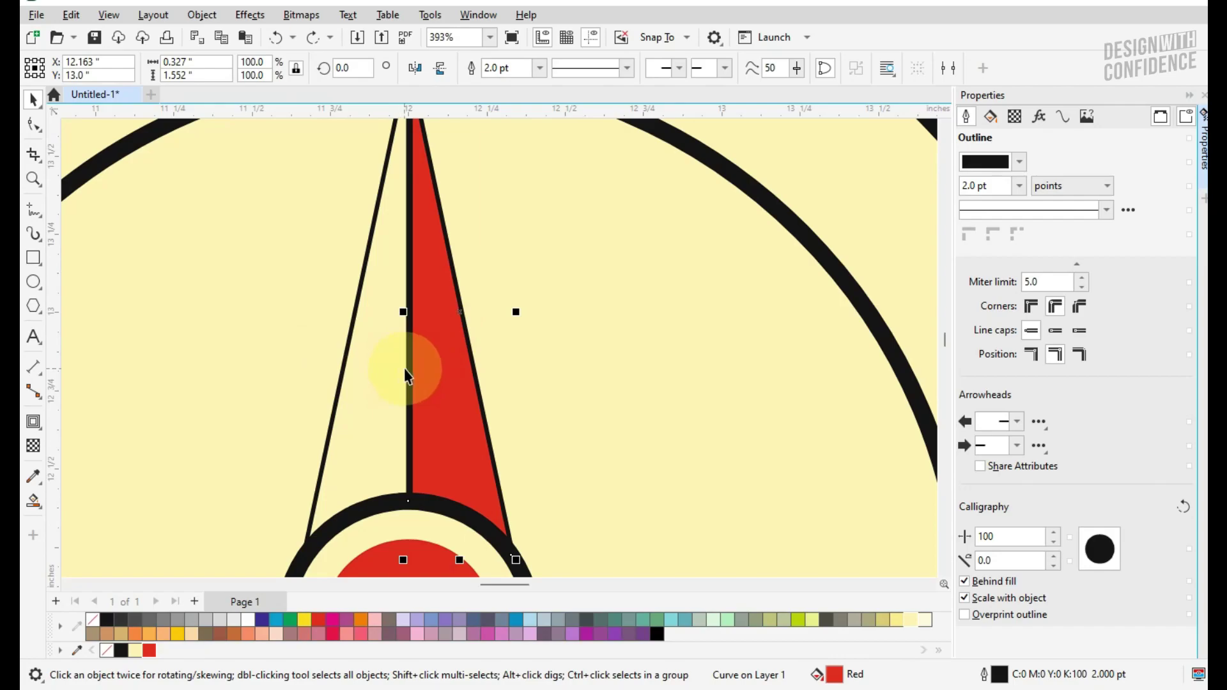
- Group the two triangles and the vertical line into one ray
left_click(403, 345)
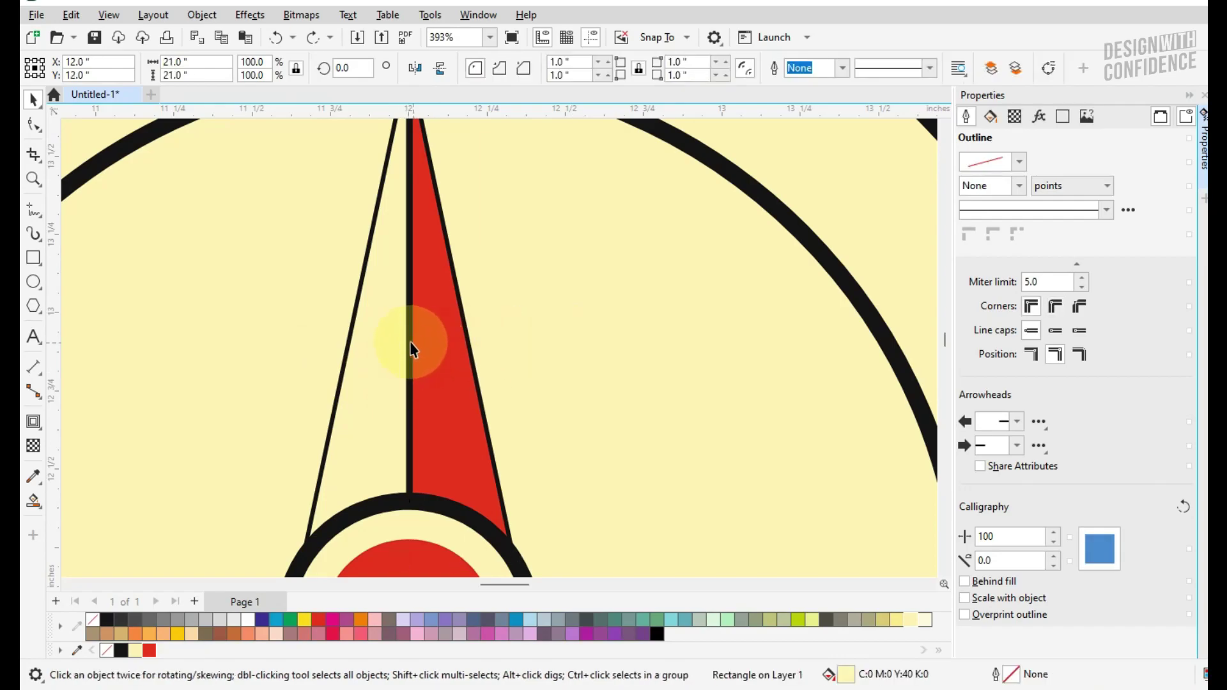
left_click(350, 343)
left_click(466, 343, "shift")
left_click(450, 336, "shift")
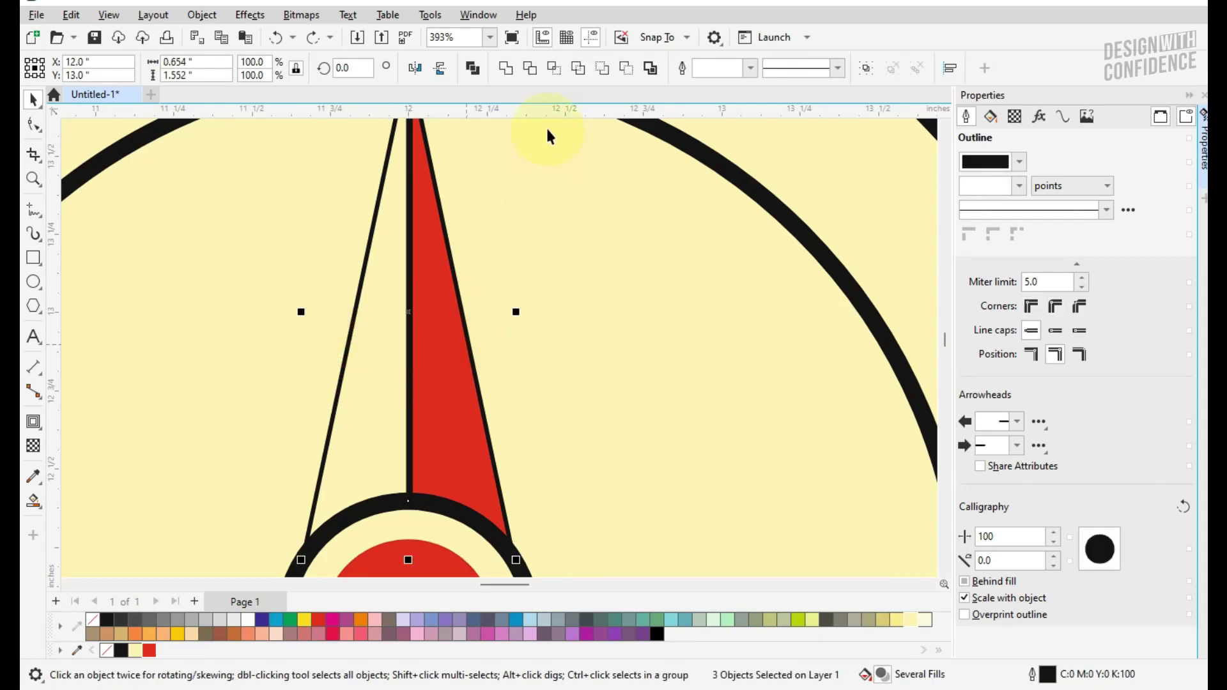
left_click(874, 75)
- Bring the red center circle group to the front of the page, above the grouped ray
scroll(493, 356, "down", 2)
left_click(431, 537)
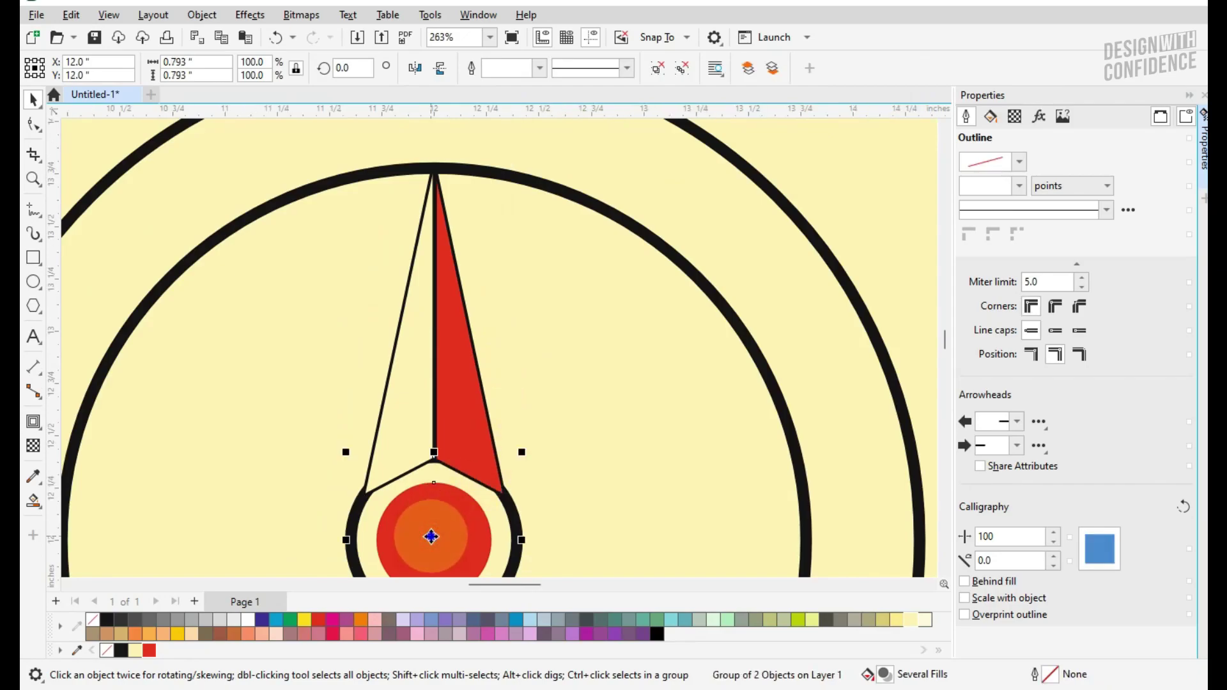
right_click(431, 536)
mouse_move(529, 181)
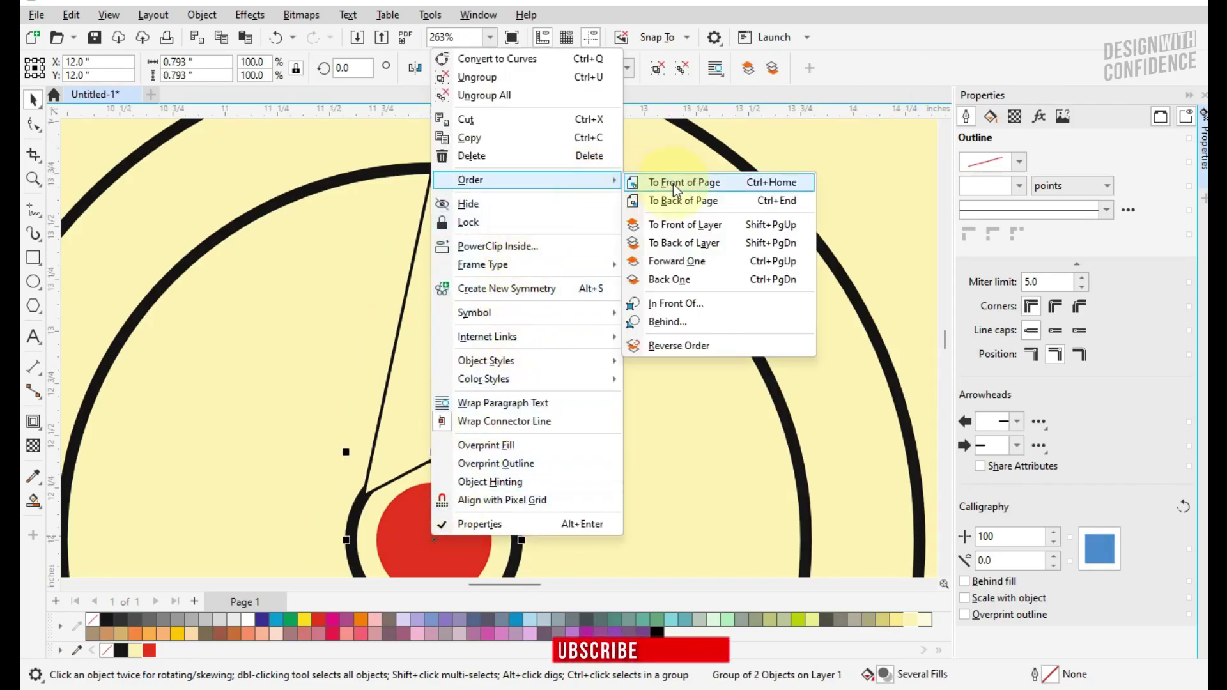
left_click(674, 183)
- Move the grouped ray's rotation center onto the center of the red circle
scroll(460, 315, "down", 1)
left_click(455, 324)
scroll(485, 329, "down", 1)
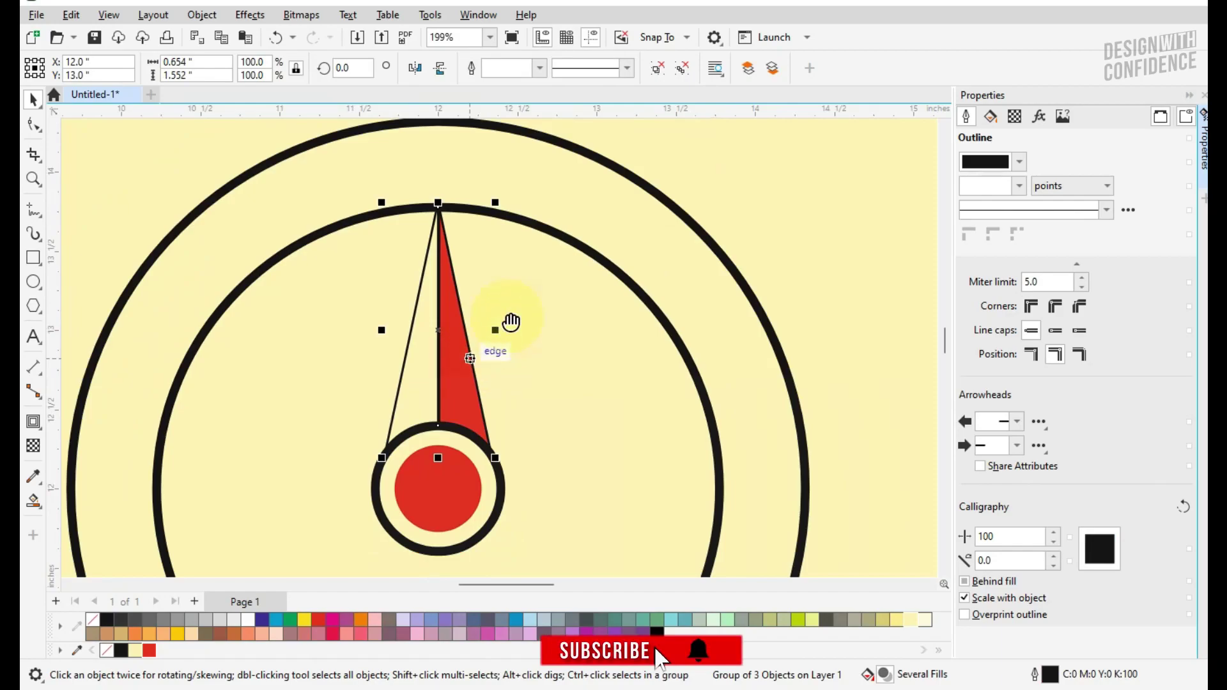
scroll(501, 335, "down", 1)
left_click(497, 267)
left_click_drag(484, 418, 492, 416)
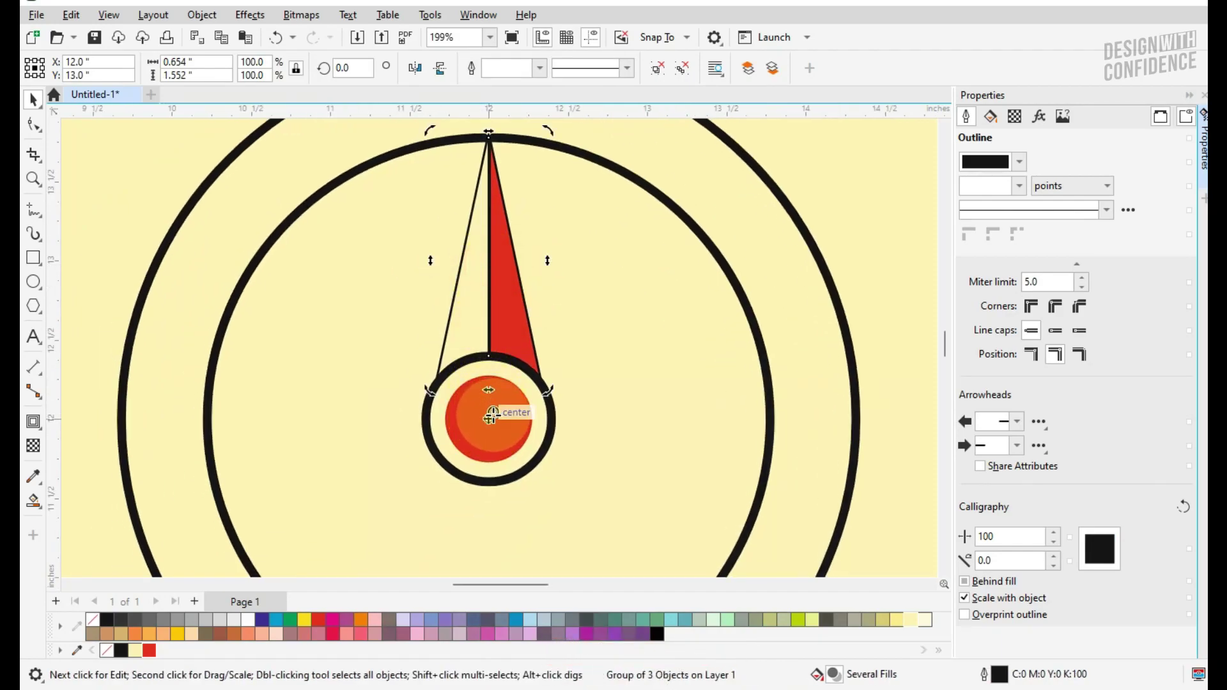
scroll(501, 419, "down", 2)
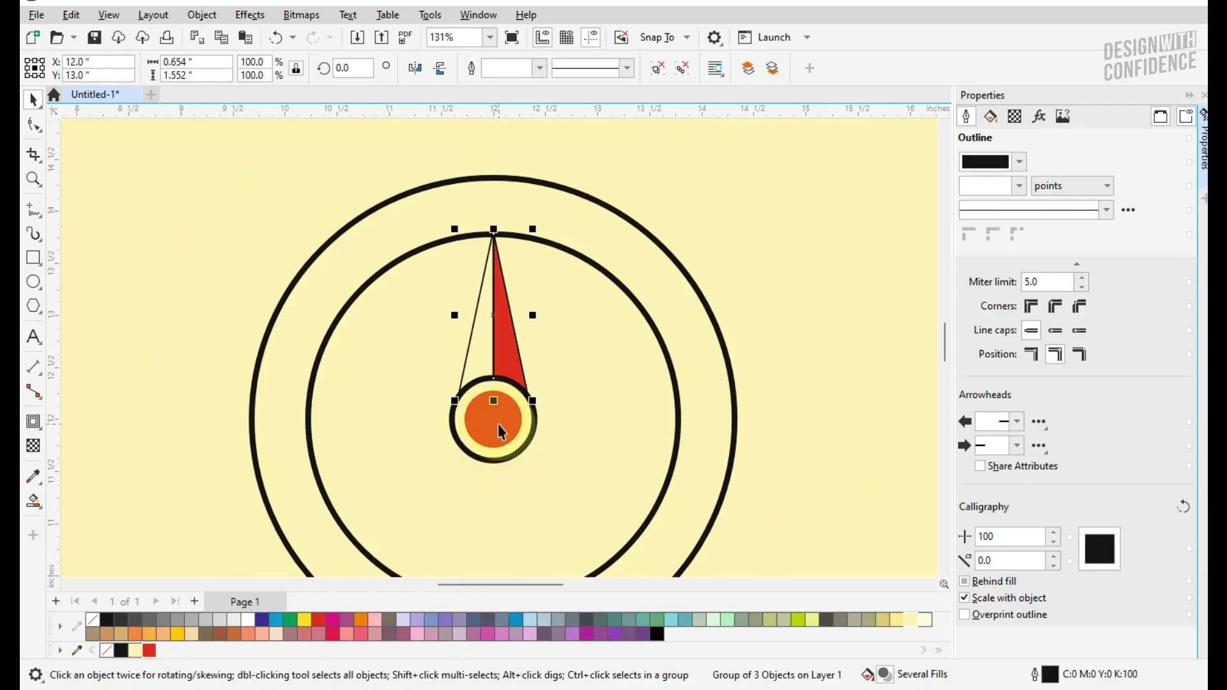
scroll(495, 420, "up", 5)
scroll(496, 404, "down", 2)
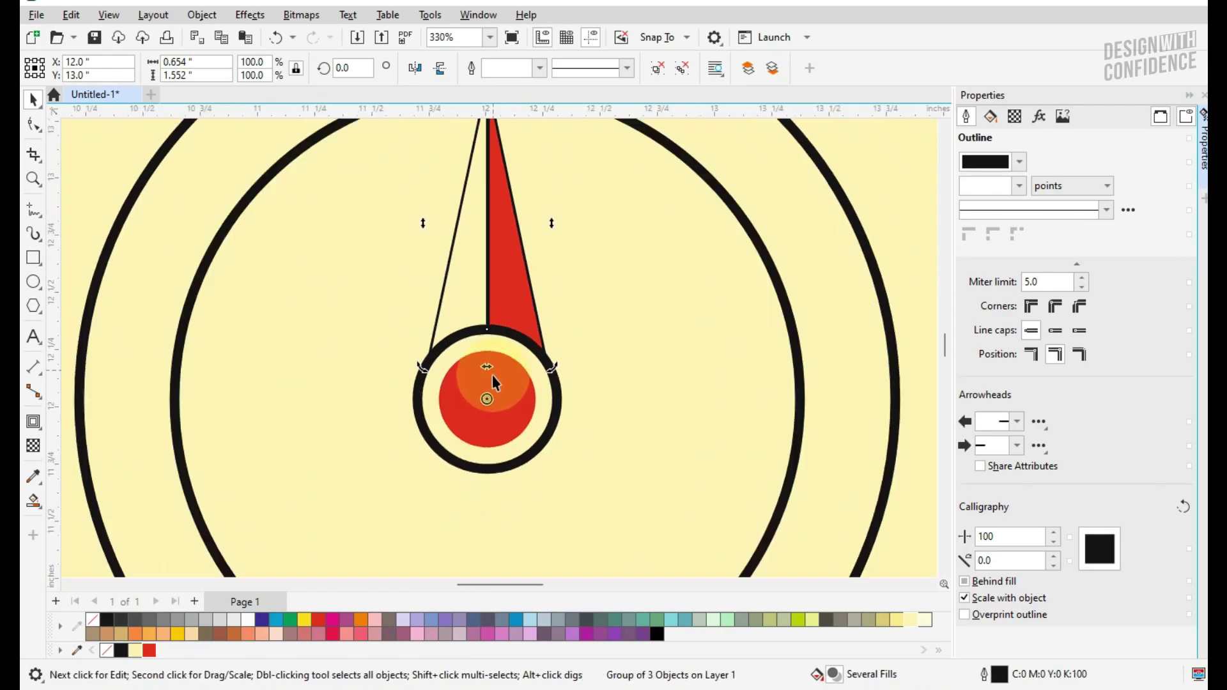
- Rotate a copy of the ray 90 degrees clockwise about the circle's center and repeat it twice to make four rays
left_click_drag(533, 178, 680, 421)
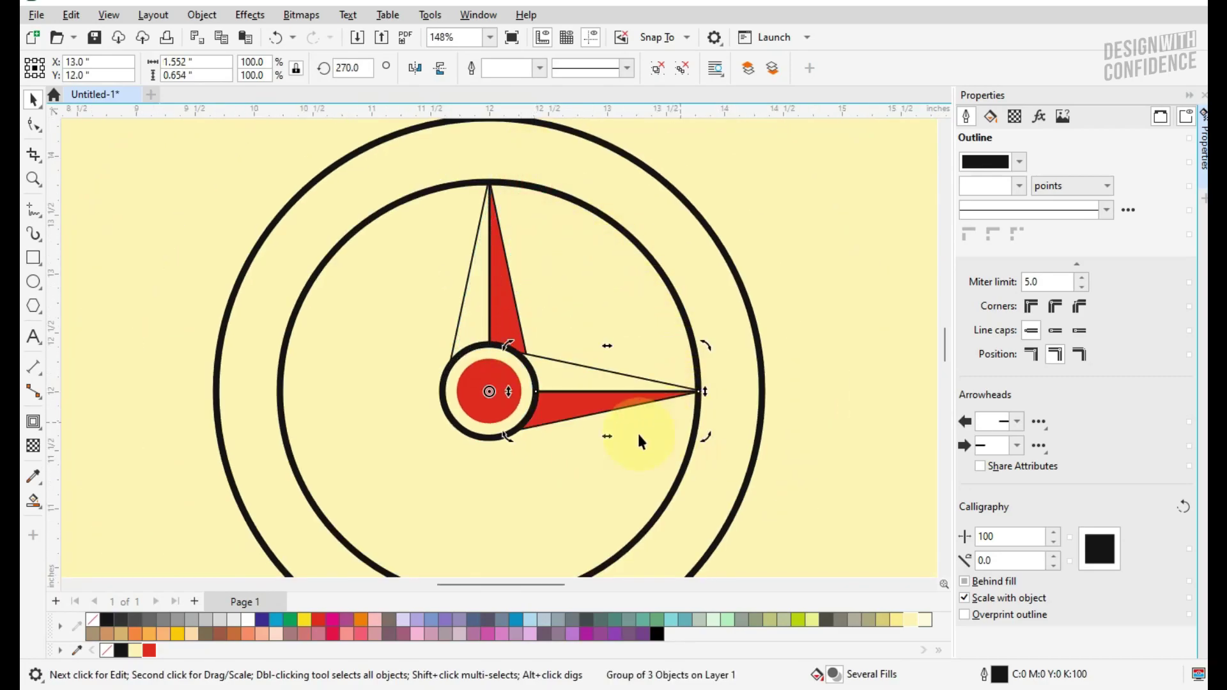
scroll(646, 403, "down", 1)
key("ctrl+r")
key("ctrl+r")
- Rotate a copy of the top ray 45 degrees clockwise, and repeat that copy every 90 degrees to make four diagonal rays
left_click(534, 251)
left_click(535, 252)
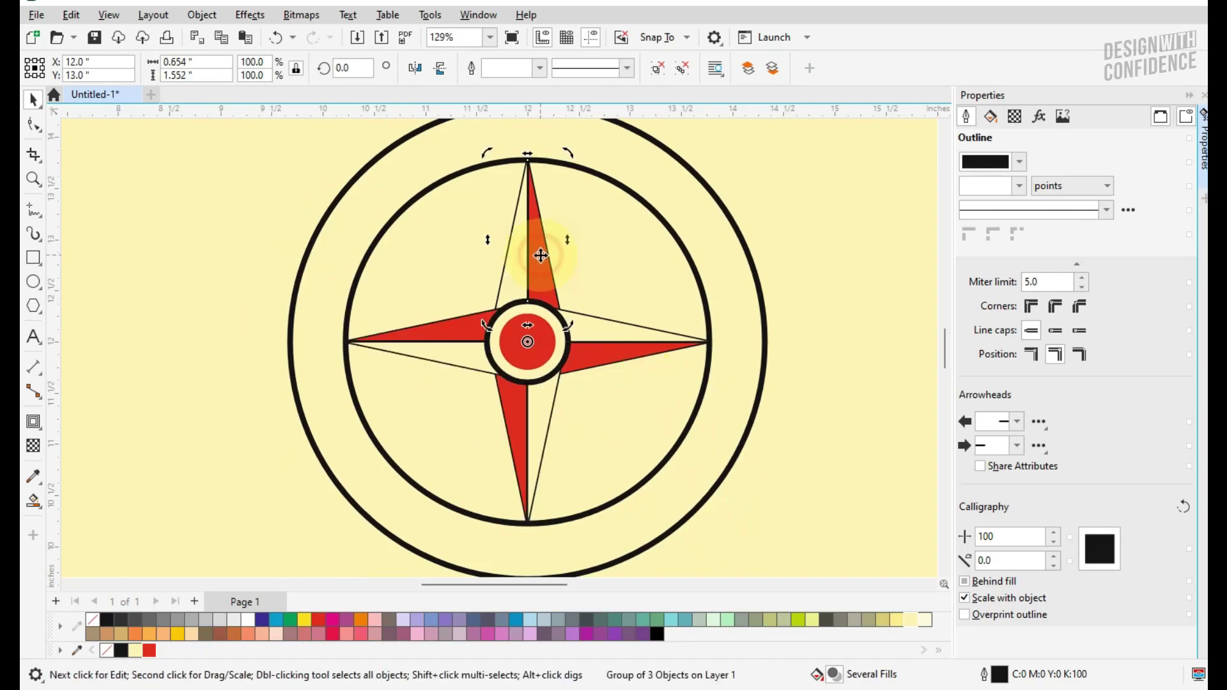
left_click_drag(564, 153, 641, 261)
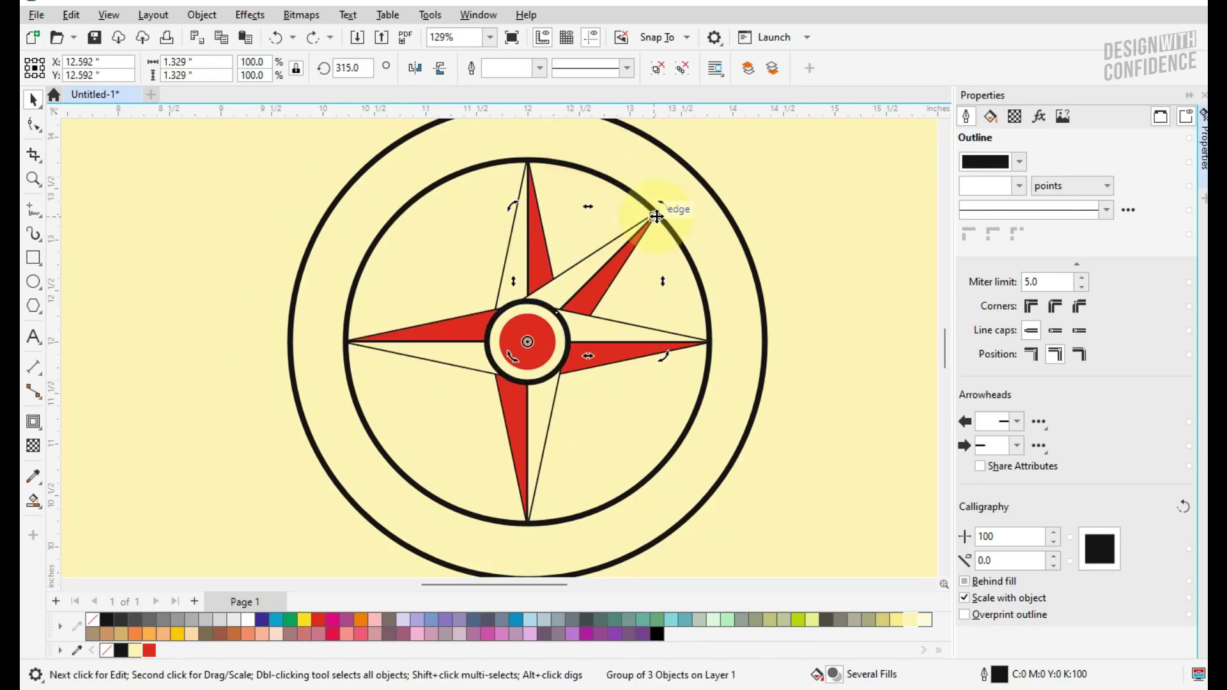
left_click_drag(667, 203, 636, 458)
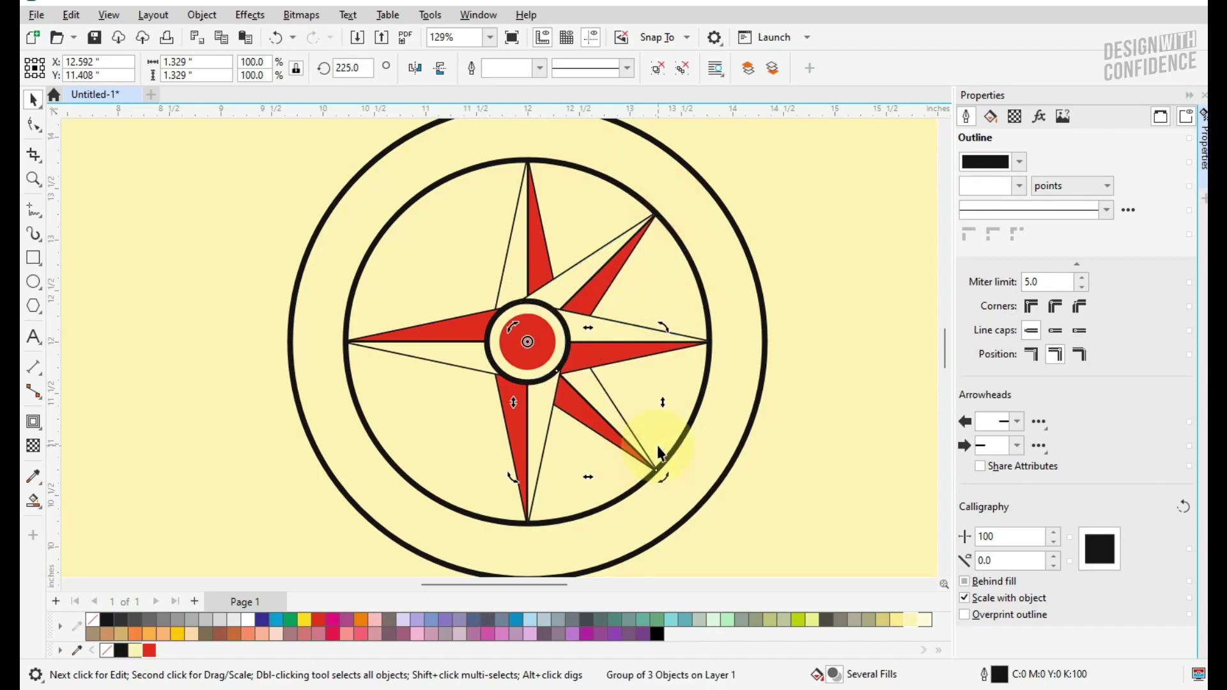
key("ctrl+r")
key("ctrl+r")
left_click(823, 340)
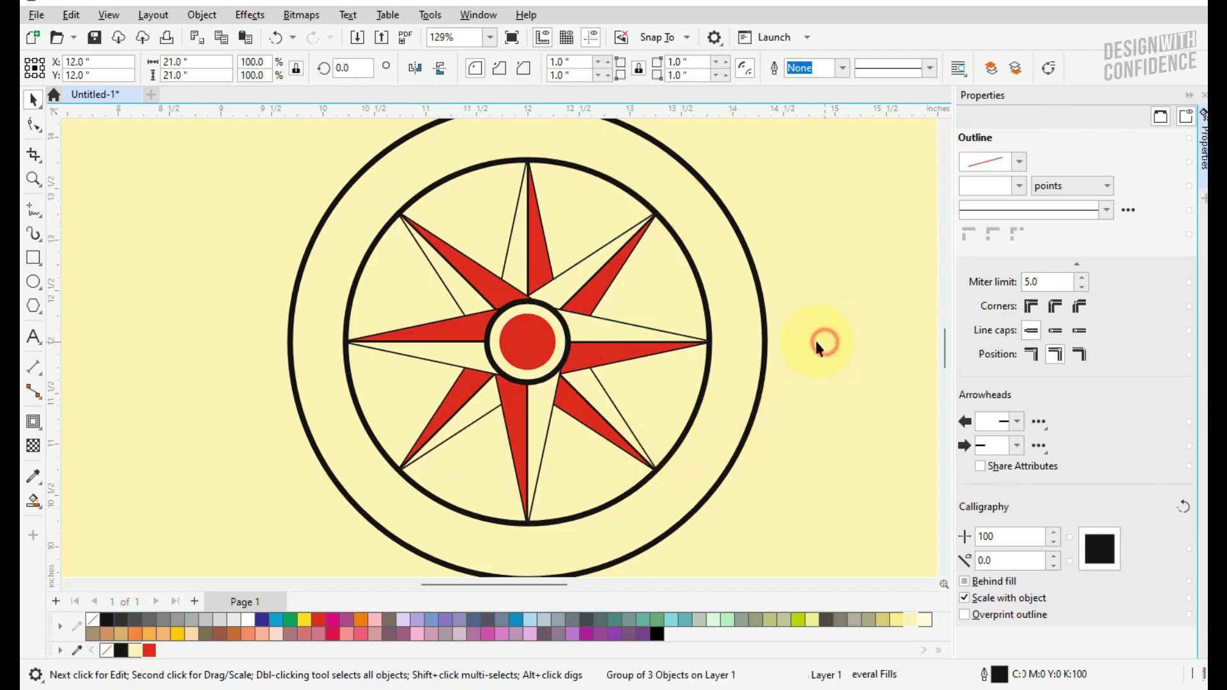
- Fill the red halves of the four diagonal rays with black
scroll(553, 298, "up", 2)
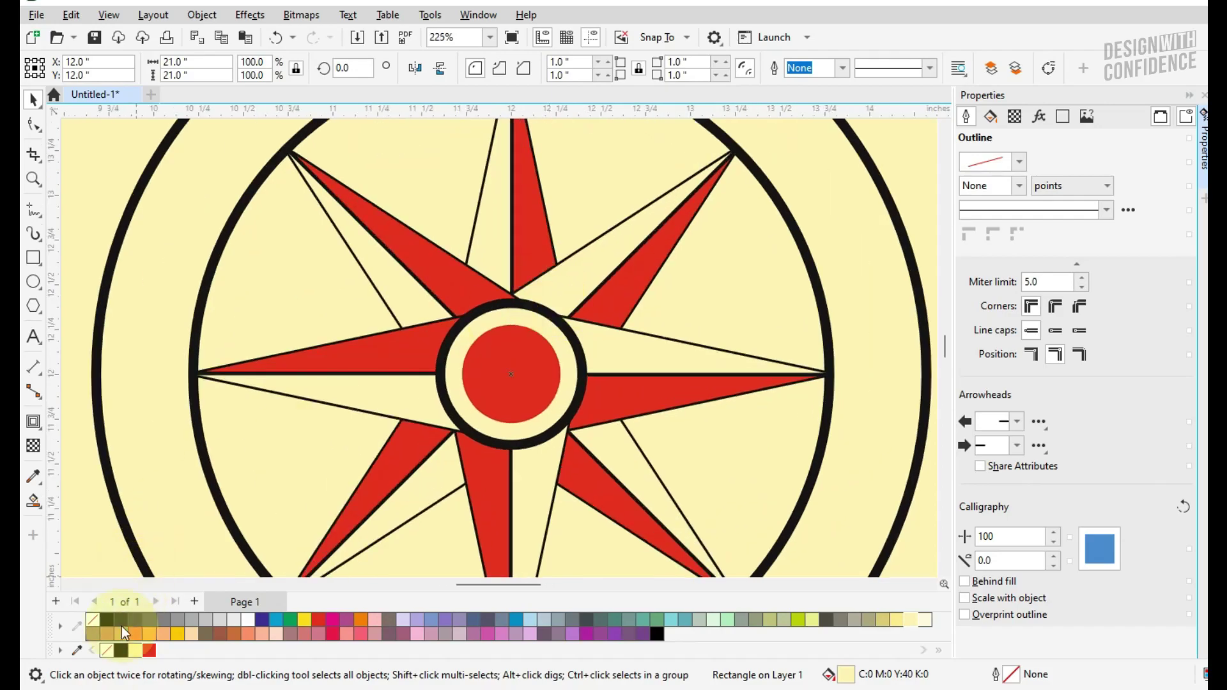
left_click_drag(117, 652, 376, 322)
left_click_drag(475, 281, 476, 286)
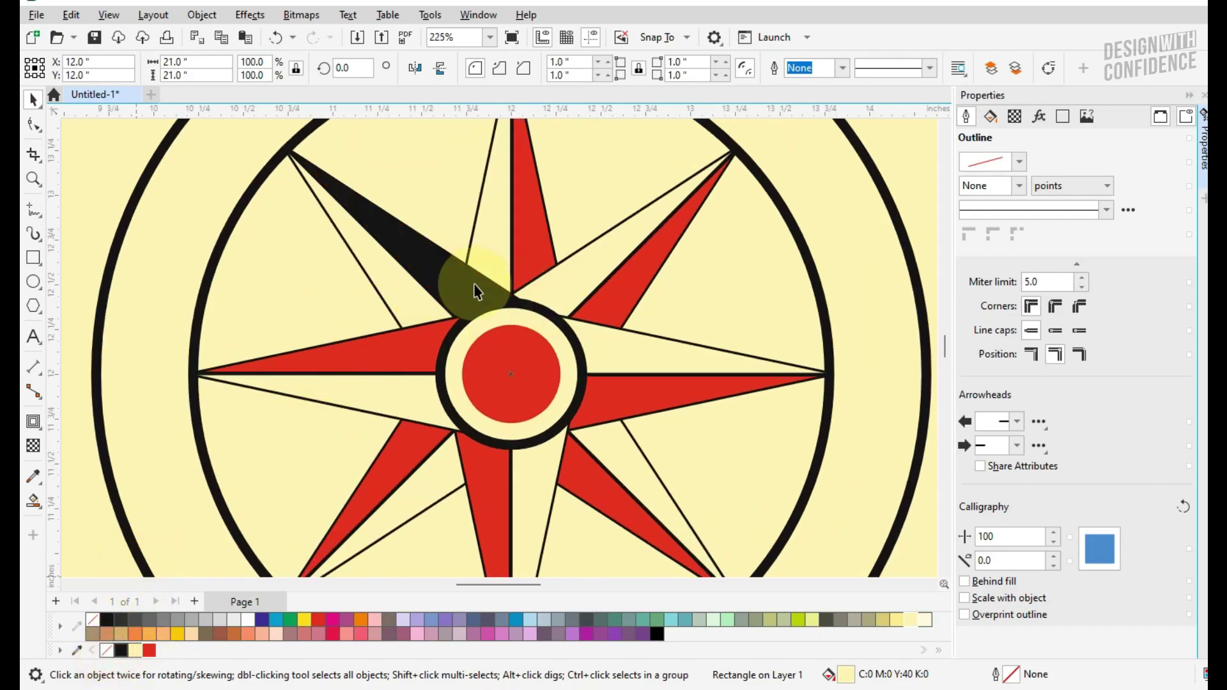
left_click_drag(121, 651, 642, 478)
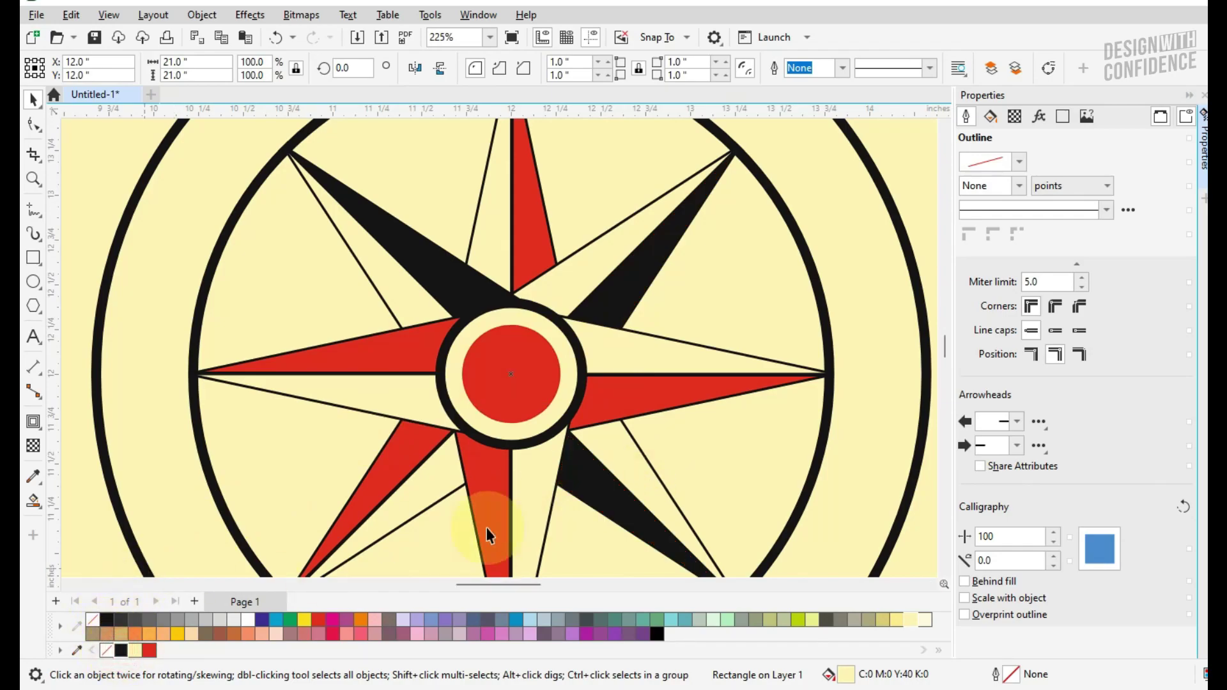
left_click_drag(121, 650, 391, 471)
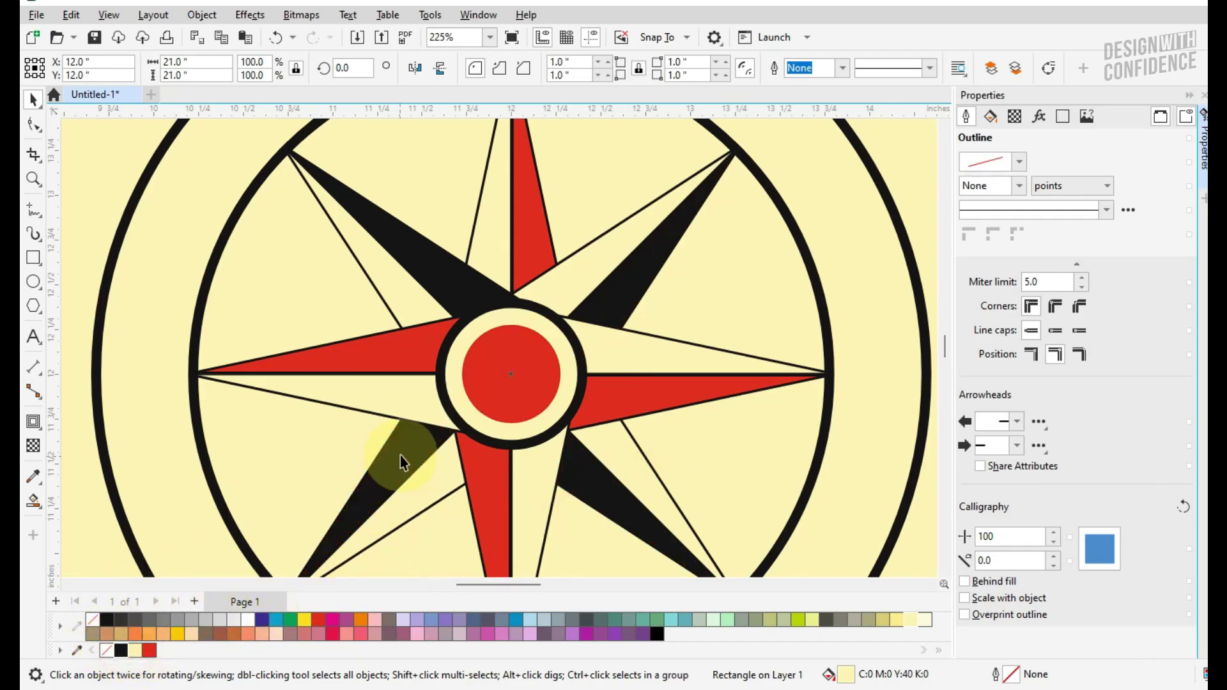
- Group the entire center design, including both large circles, all eight rays and the red center circle
scroll(462, 367, "down", 6)
scroll(466, 366, "down", 2)
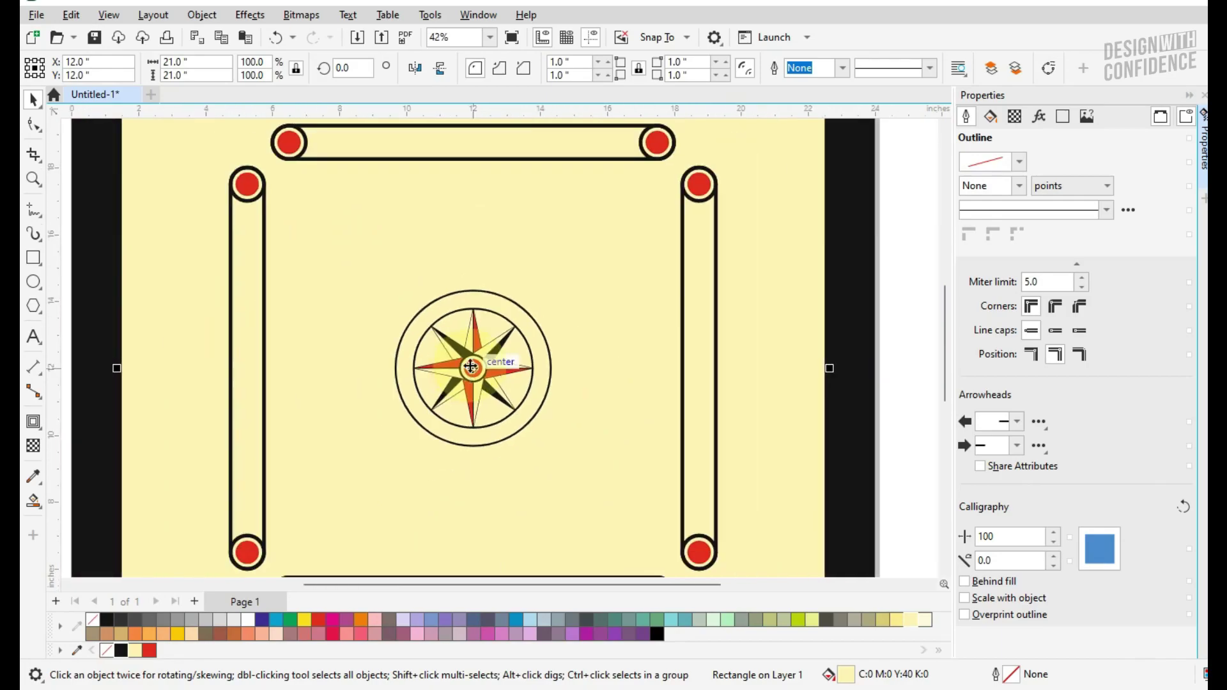
scroll(608, 334, "down", 2)
left_click_drag(853, 242, 332, 416)
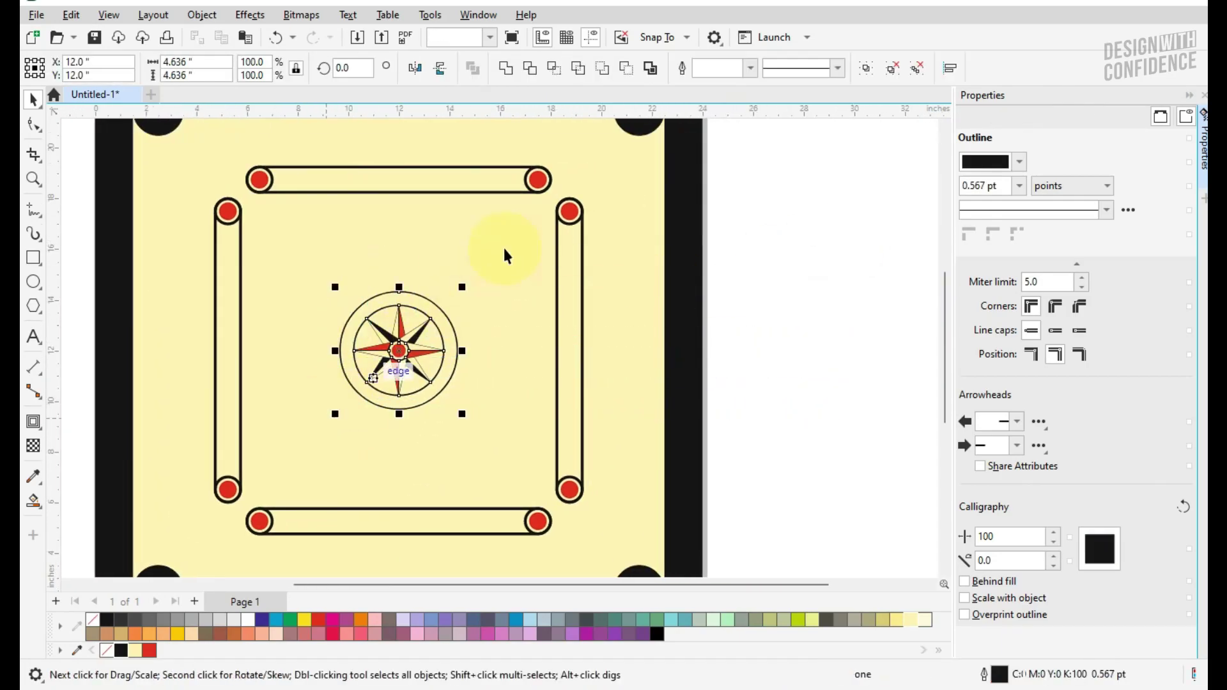
left_click(866, 71)
scroll(511, 232, "up", 3)
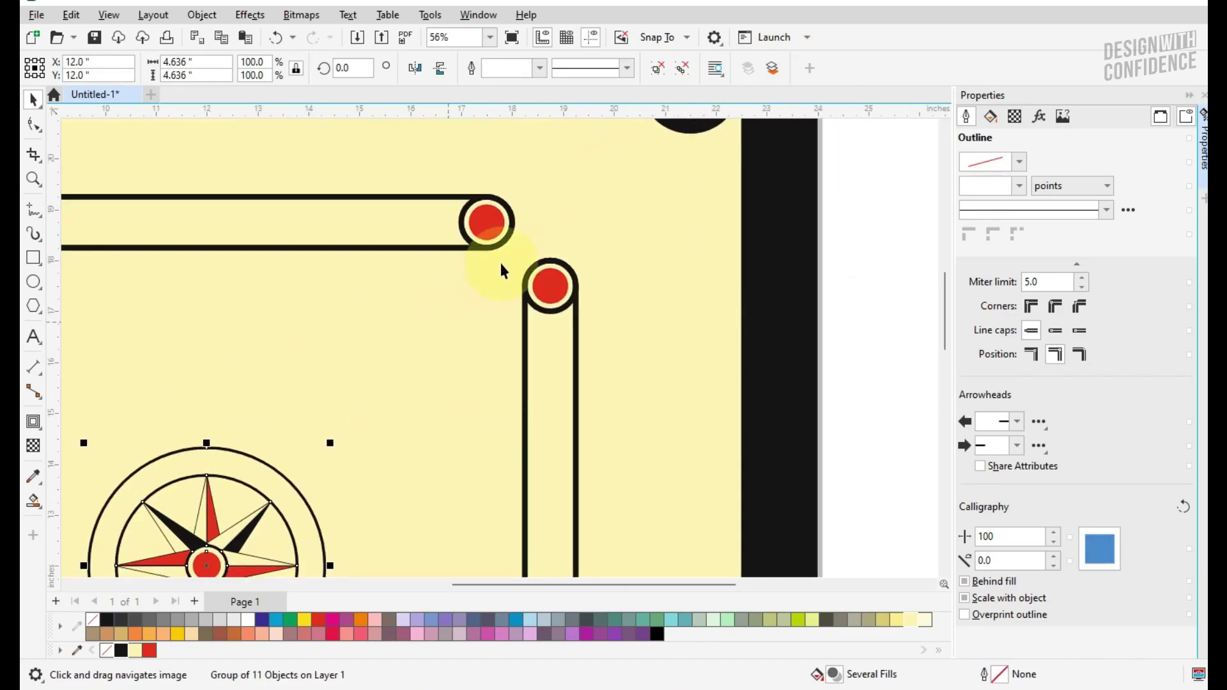
- In Wireframe view, draw a circle about 0.77 inches in diameter between the upper-right bar ends so it touches both end circles
scroll(501, 269, "up", 3)
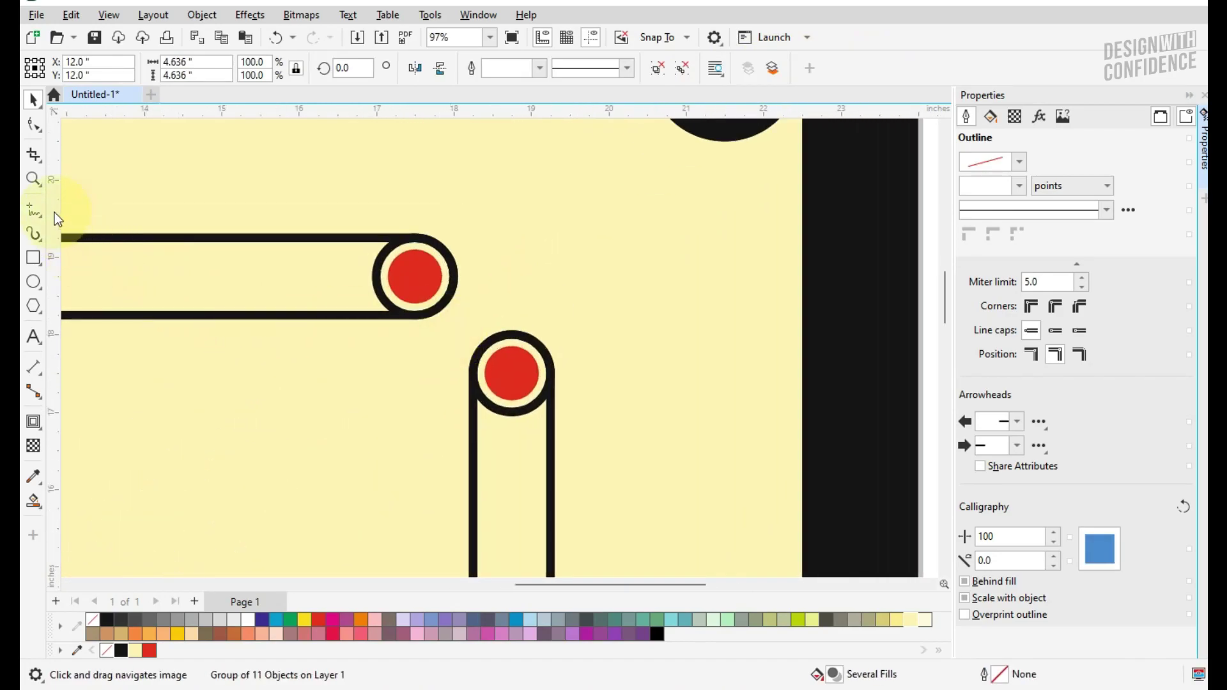
left_click(34, 281)
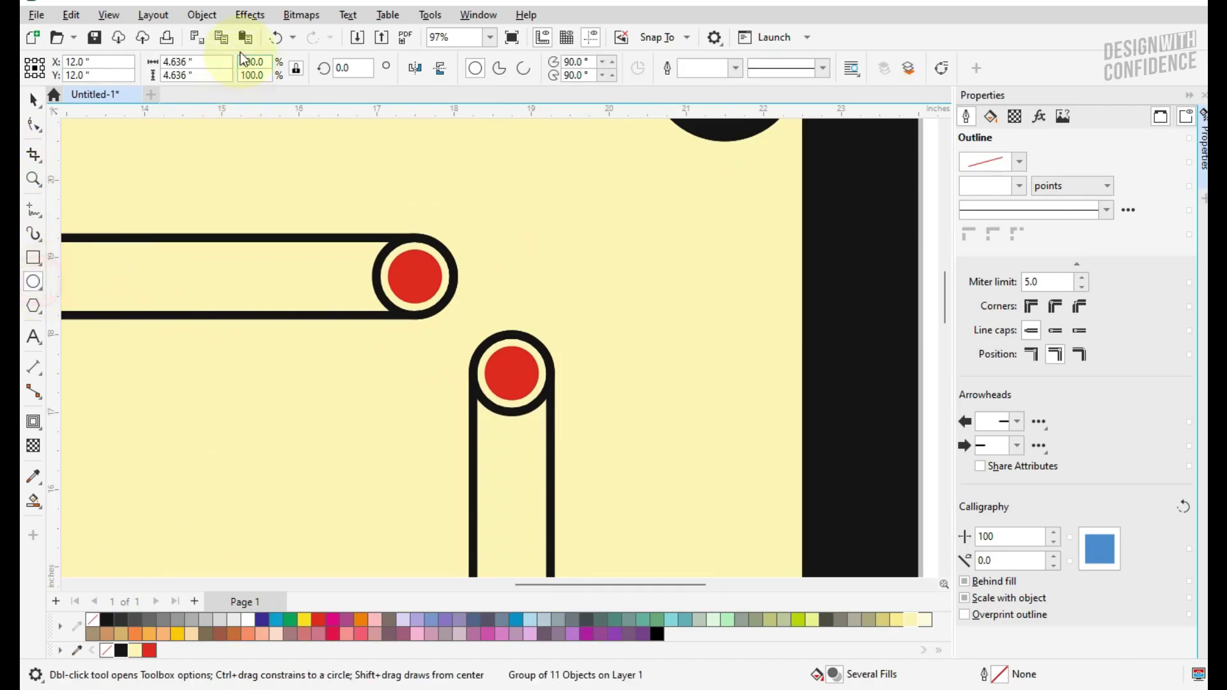
left_click(107, 14)
left_click(118, 32)
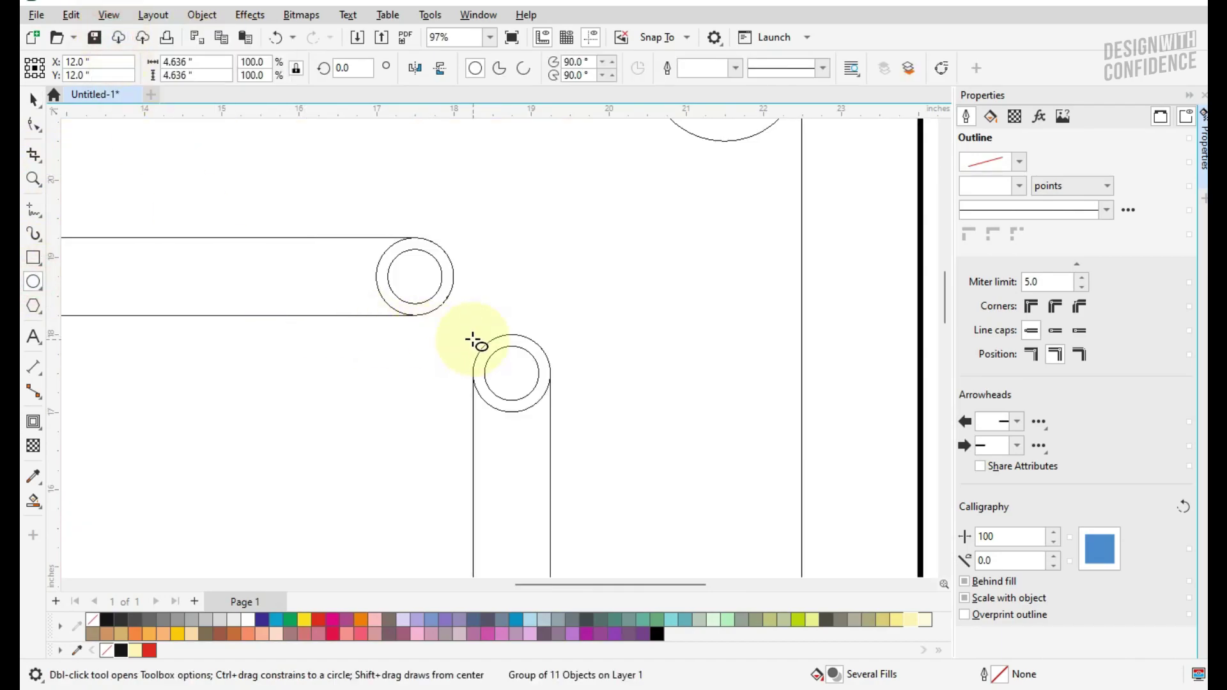
left_click_drag(466, 325, 500, 358)
key("space")
scroll(450, 312, "up", 5)
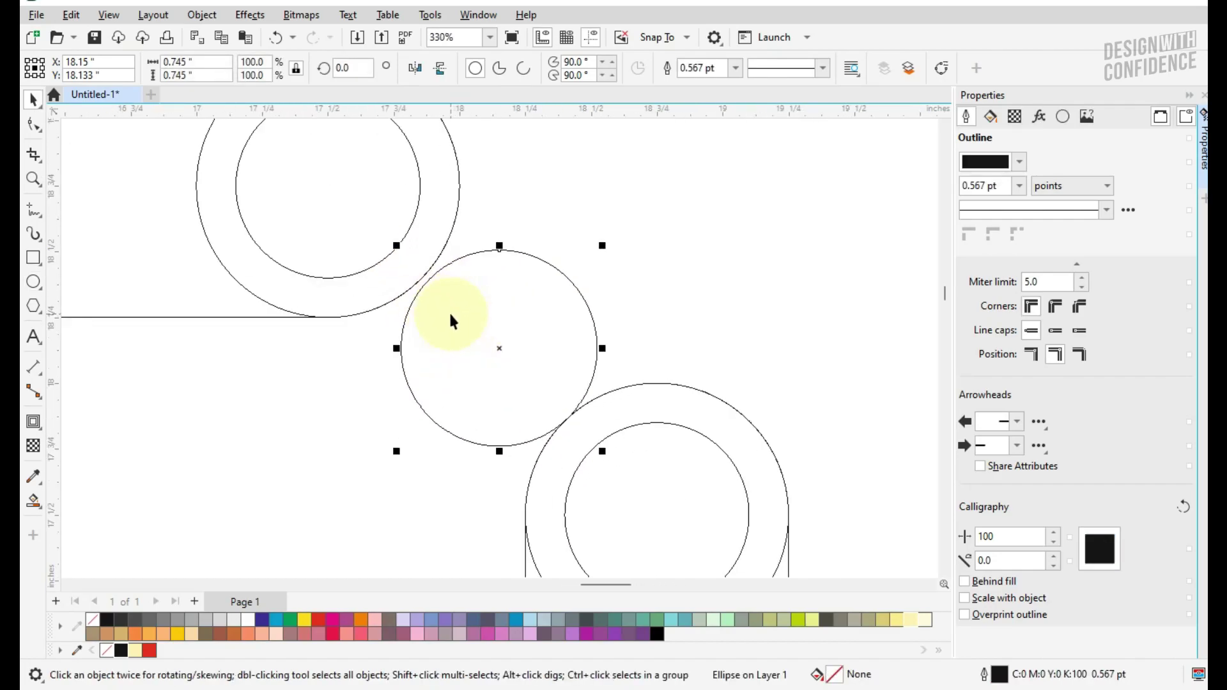
left_click_drag(382, 226, 375, 217)
left_click_drag(514, 356, 522, 350)
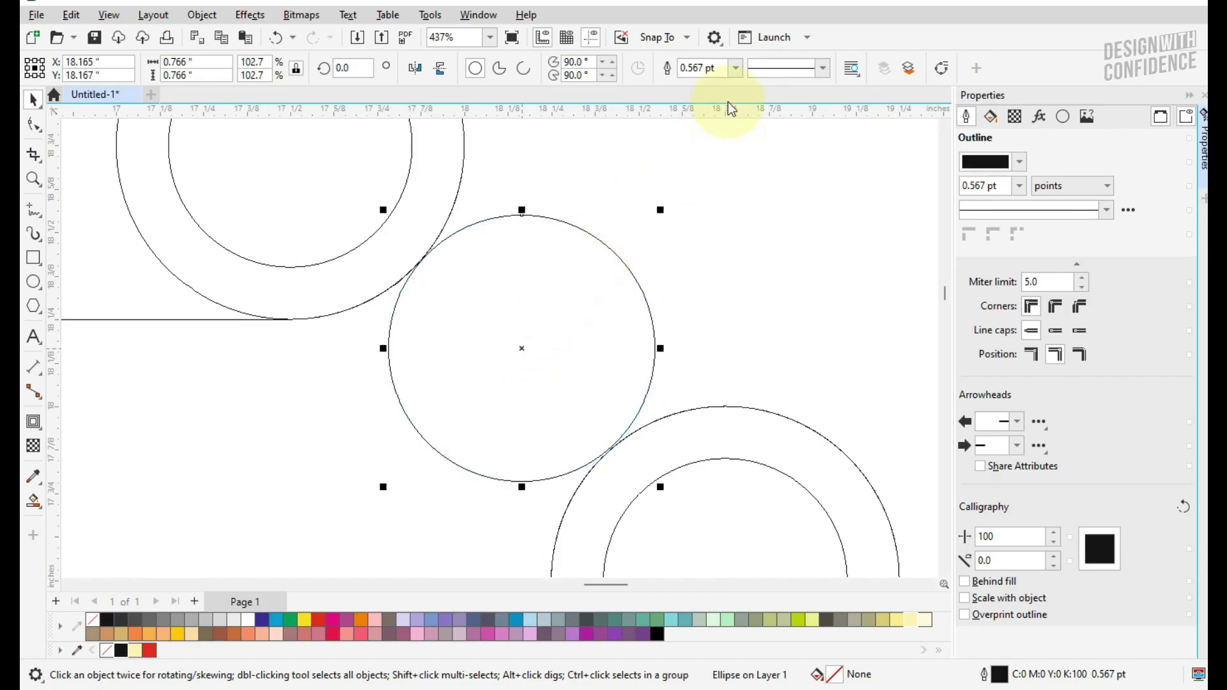
- Return to Enhanced view and set the small connecting circle's outline width to 8 pt
left_click(735, 67)
left_click(719, 185)
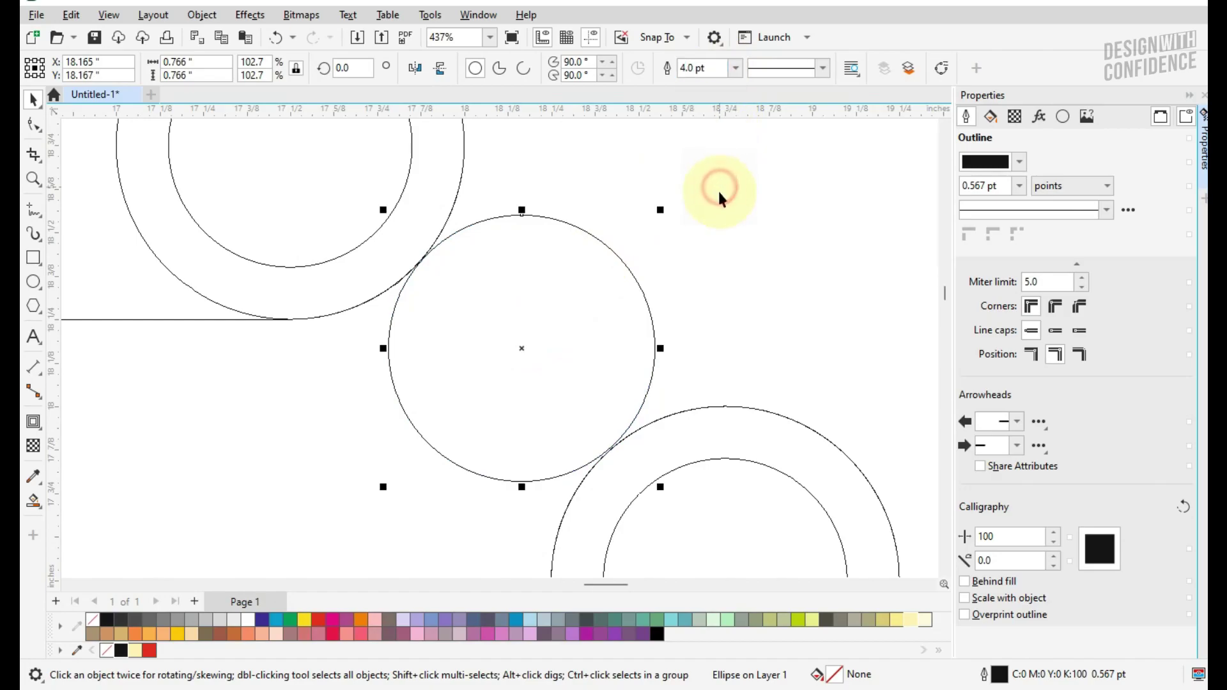
left_click(71, 15)
mouse_move(109, 15)
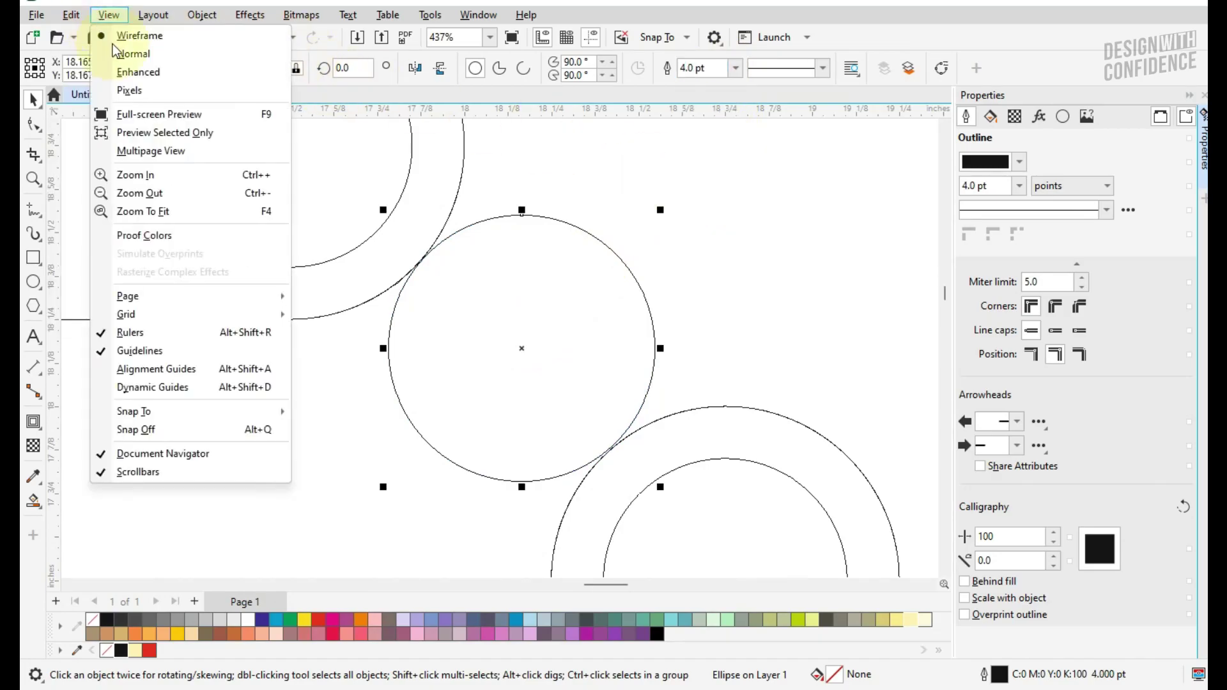
left_click(135, 72)
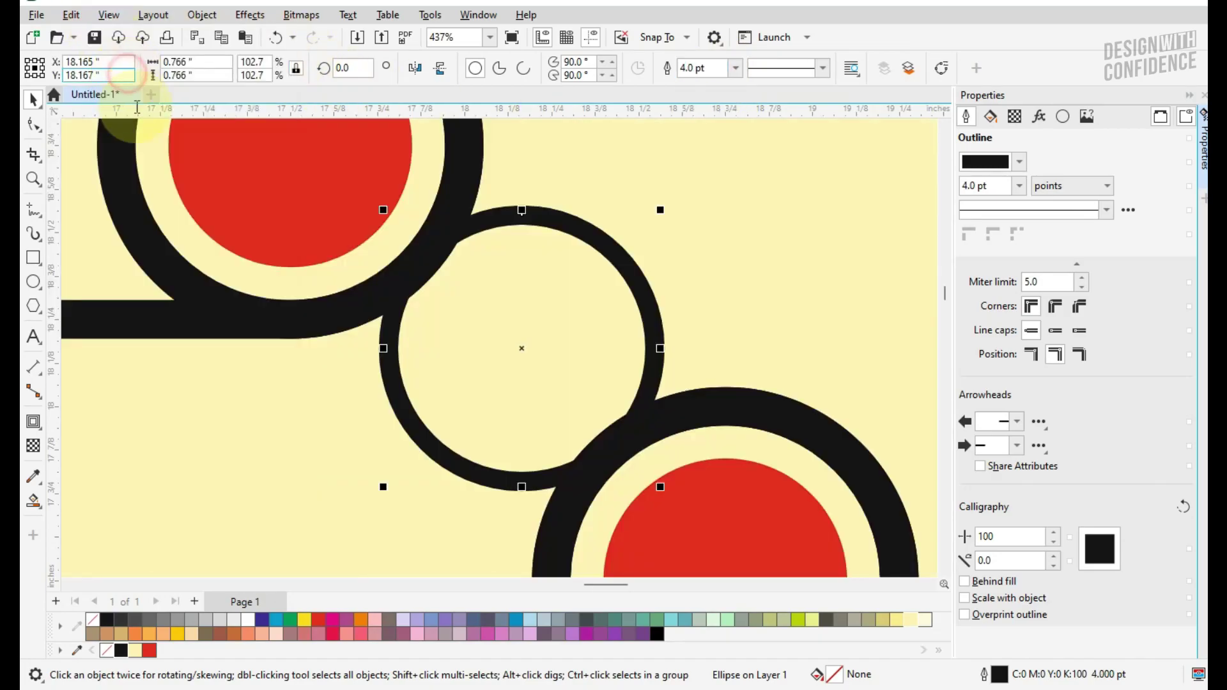
left_click(735, 68)
left_click(695, 200)
- Draw a straight diagonal line from the small connecting circle's center to about the center of the black corner circle
scroll(647, 262, "down", 5)
scroll(614, 308, "down", 1)
left_click_drag(614, 307, 549, 369)
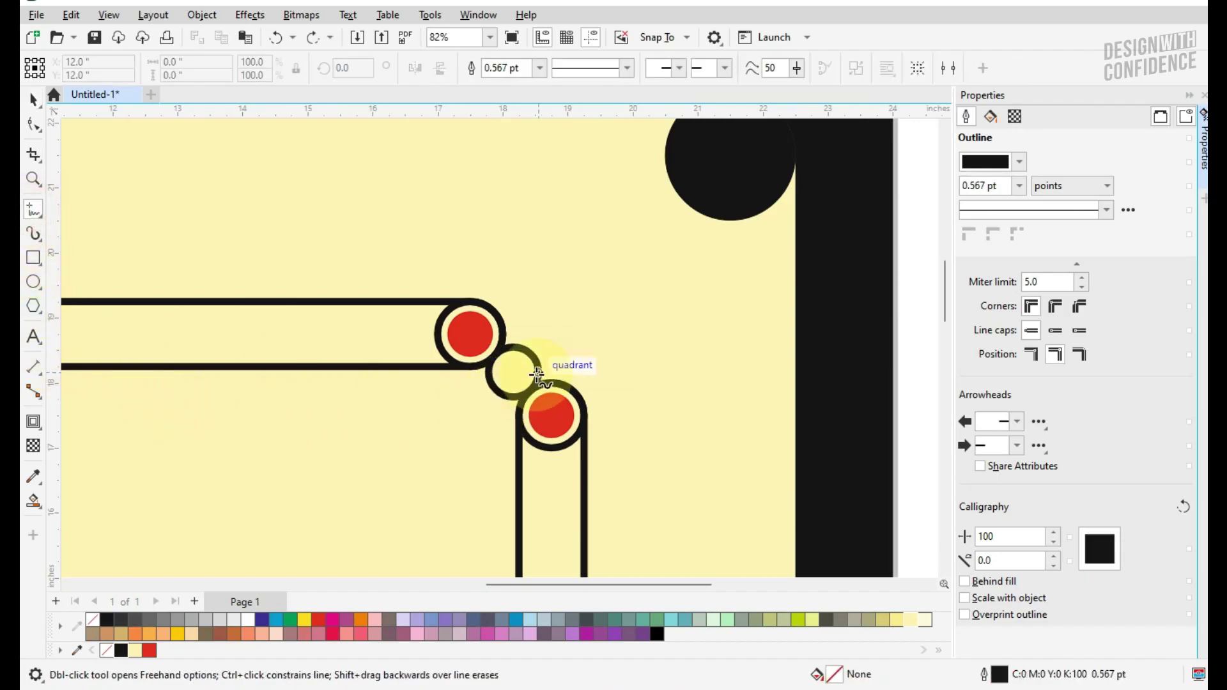
left_click(514, 372)
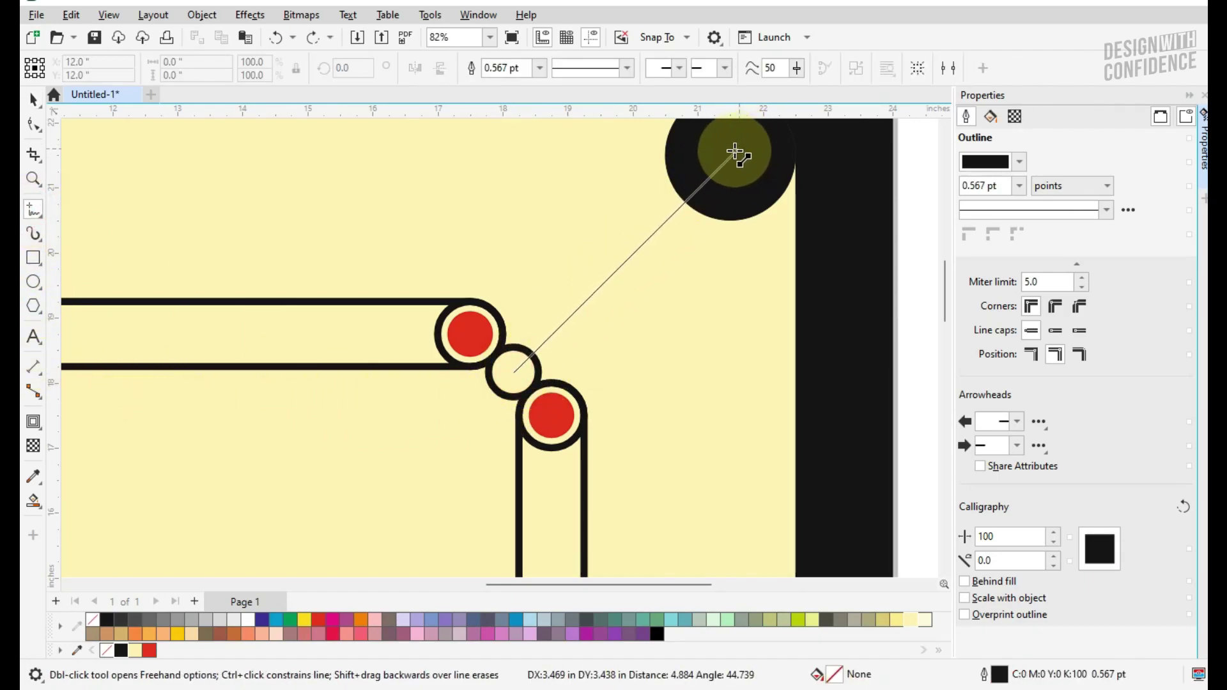
left_click(732, 150)
key("space")
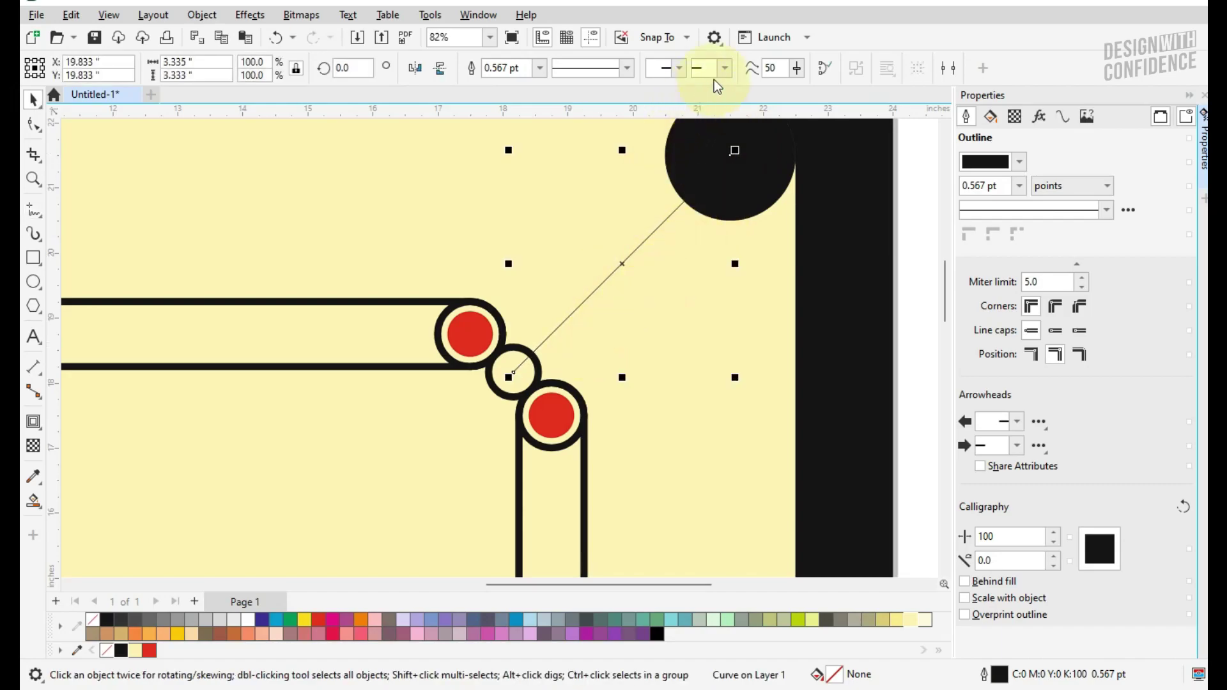
- Set the diagonal line's outline width to 8 pt and make the line's and small circle's outlines scale with the object
left_click(541, 69)
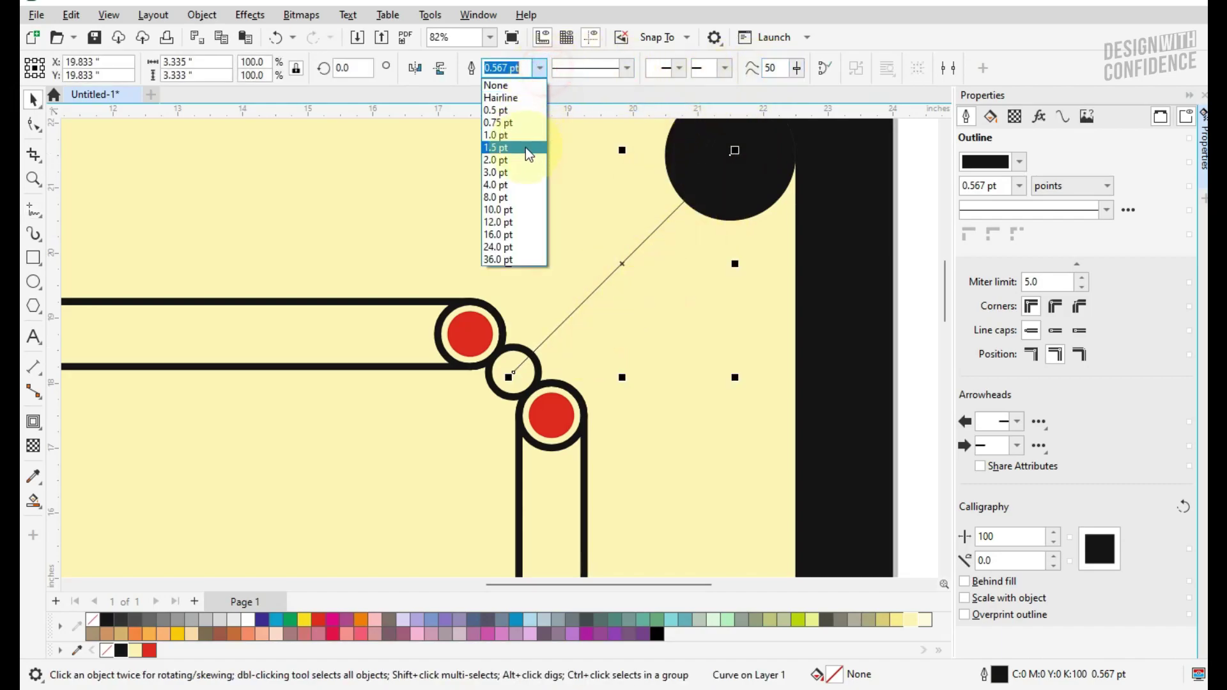
left_click(521, 199)
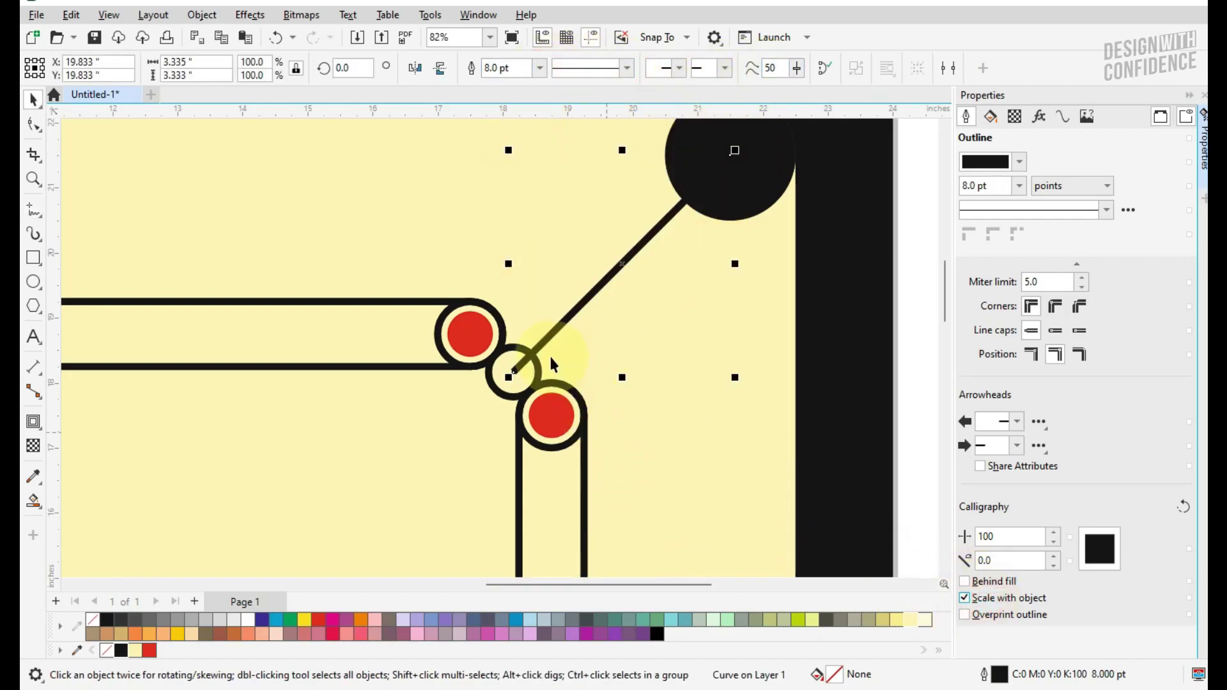
left_click(537, 366)
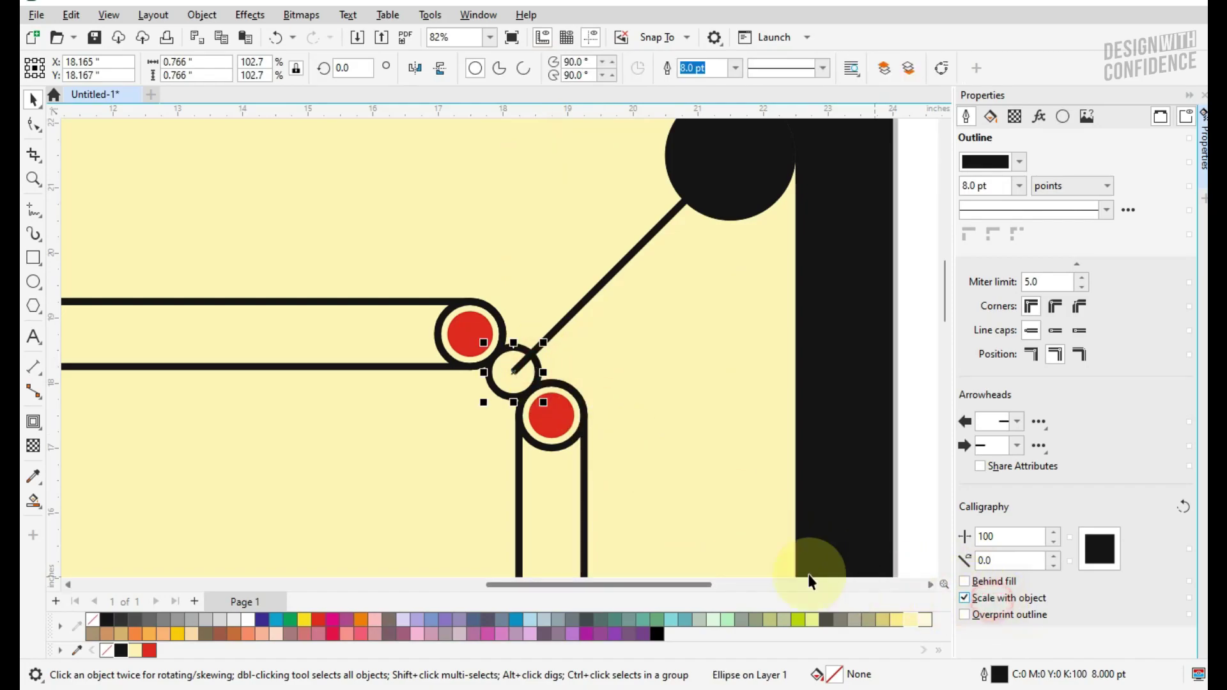
- Center the diagonal line on the small circle, extend its tail toward the board's center, and set its width back to 8 pt
left_click(581, 309)
left_click_drag(626, 266, 514, 373)
left_click_drag(399, 485, 366, 523)
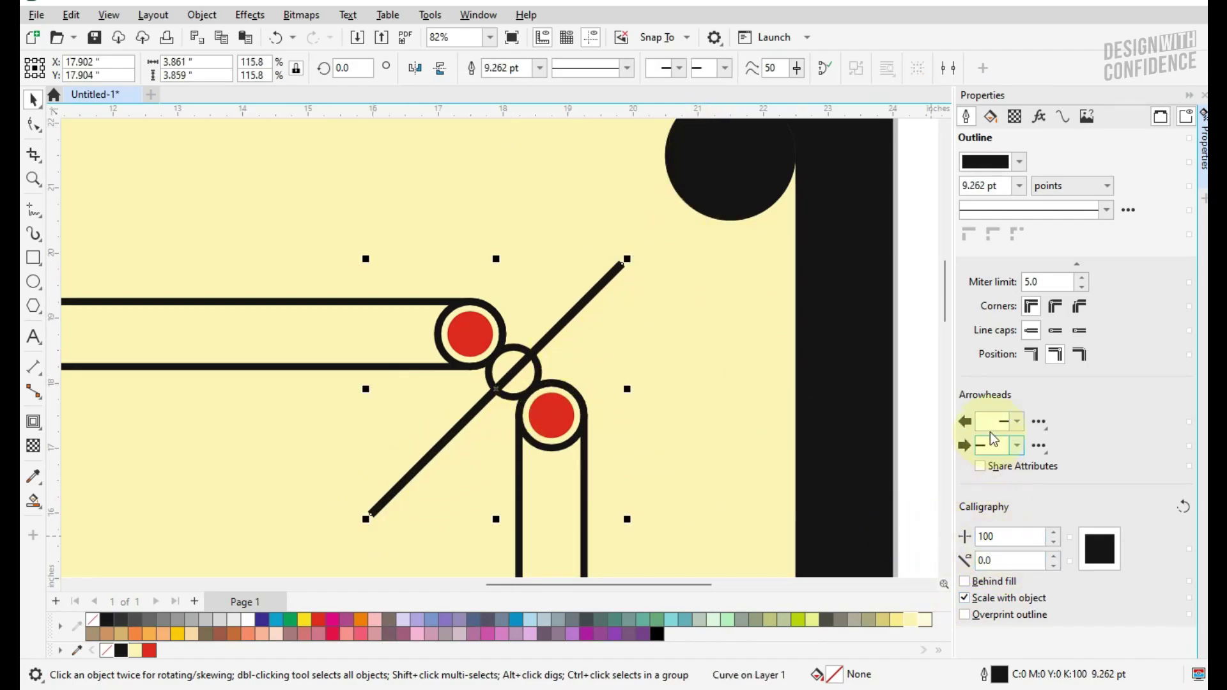
left_click(1019, 185)
left_click(987, 301)
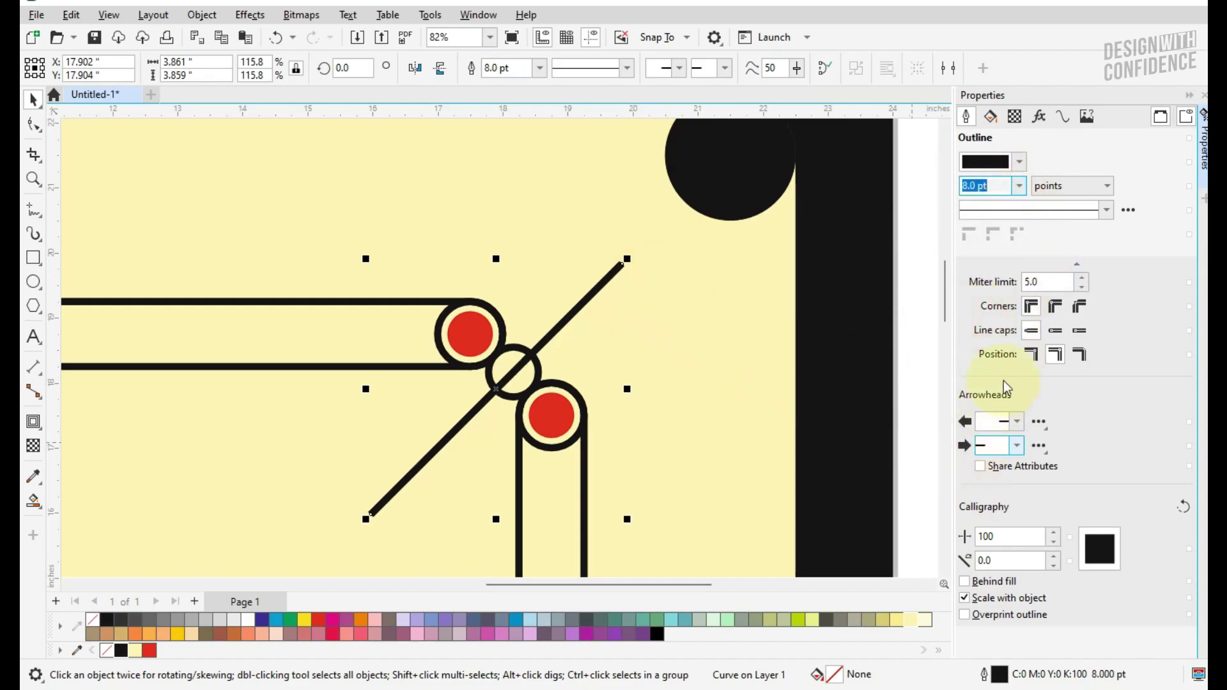
- Apply the long narrow triangular arrowhead to the diagonal line's end near the corner circle and adjust its attributes
left_click(1016, 445)
left_click_drag(1142, 489, 1147, 563)
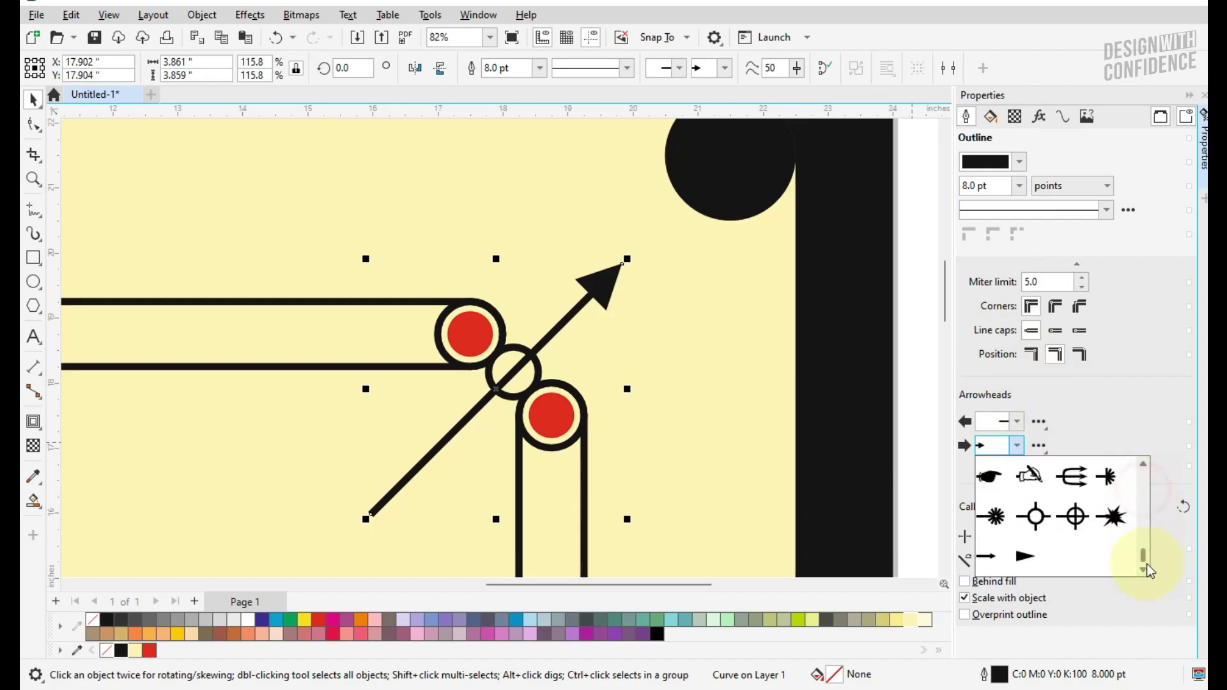
left_click(1025, 556)
left_click(1038, 447)
left_click(1073, 507)
left_click_drag(728, 244, 680, 251)
key("Return")
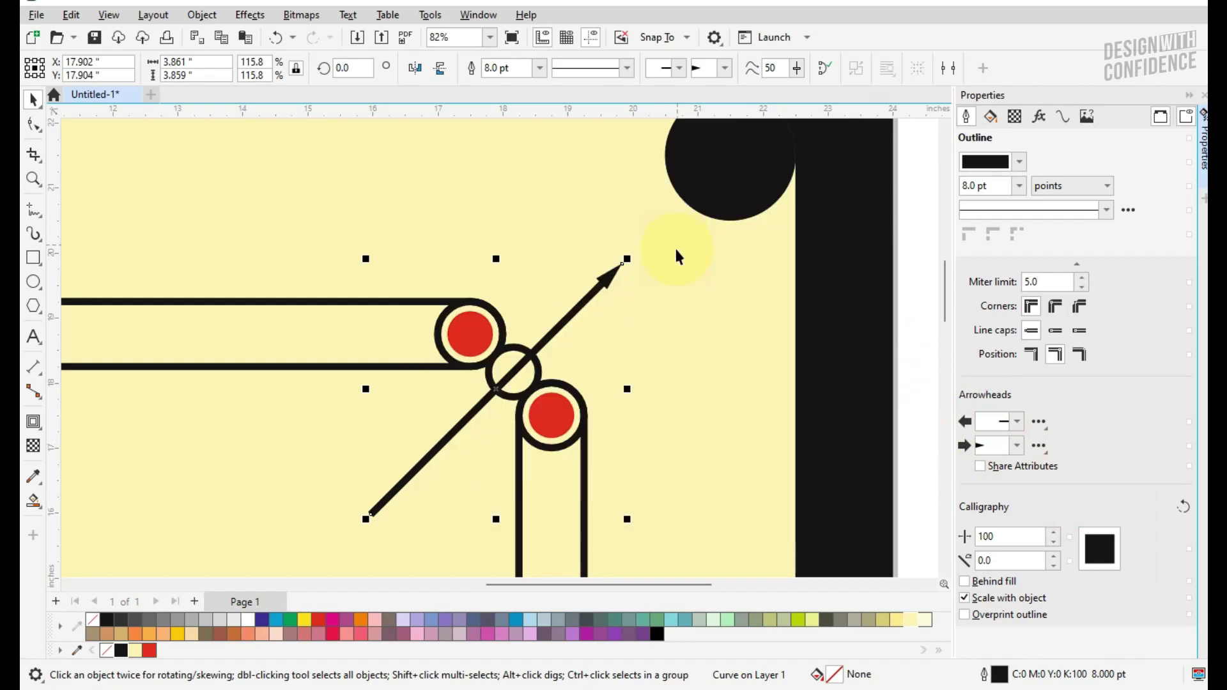
- Change the width of the diagonal line's end arrowhead while keeping its proportions
left_click(1042, 447)
left_click(1068, 509)
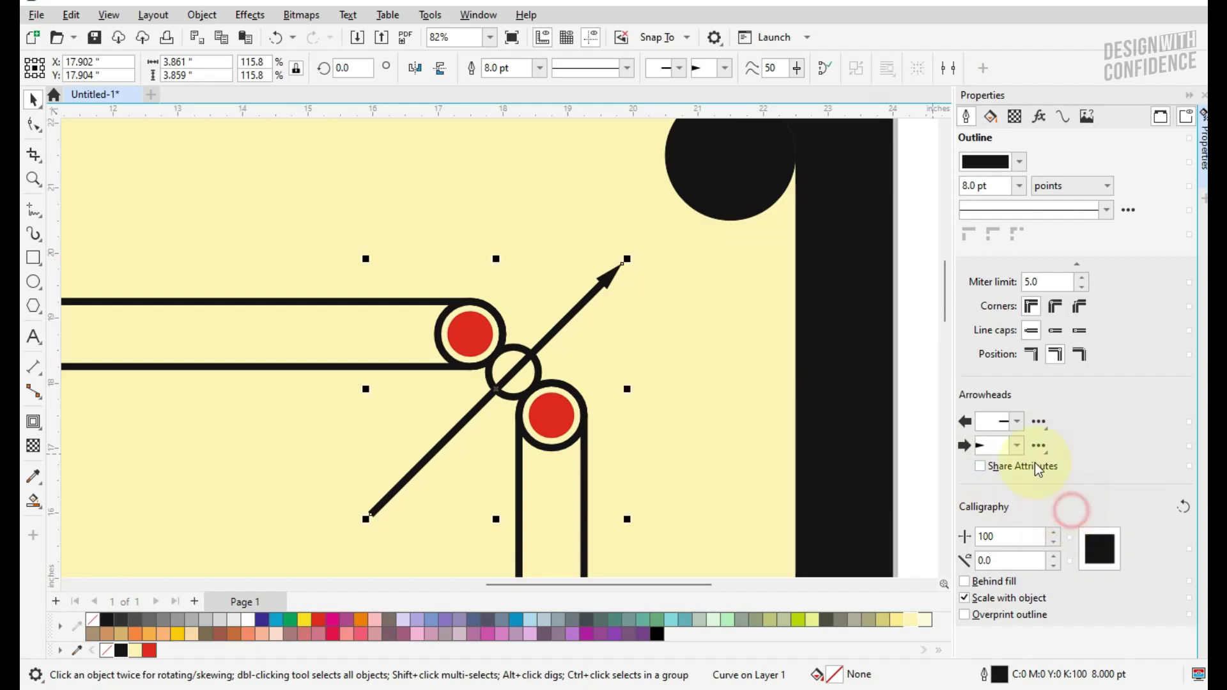
left_click_drag(698, 160, 951, 161)
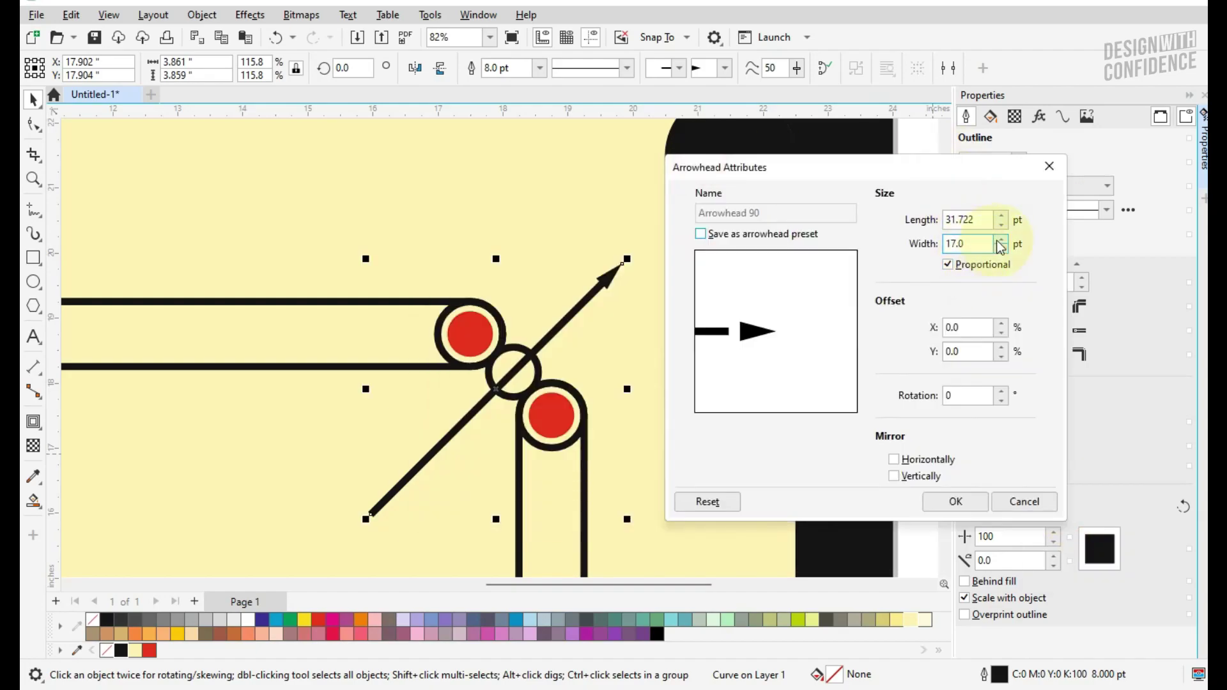
left_click_drag(991, 243, 933, 244)
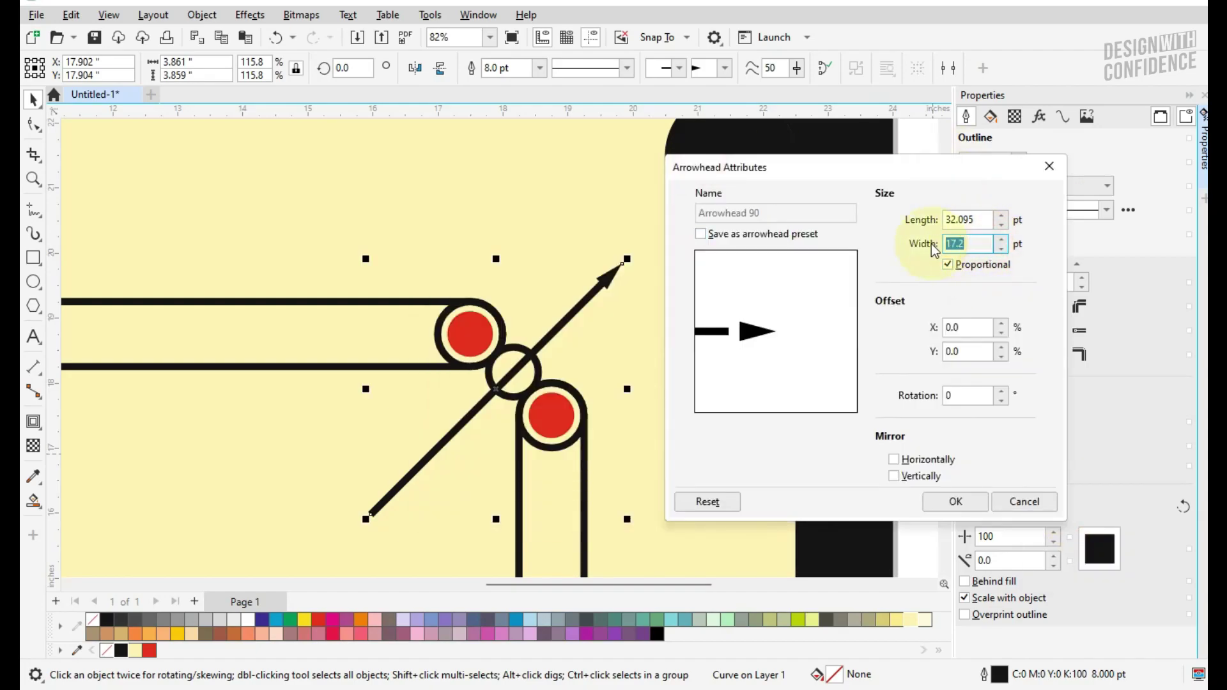
type("5")
key("Return")
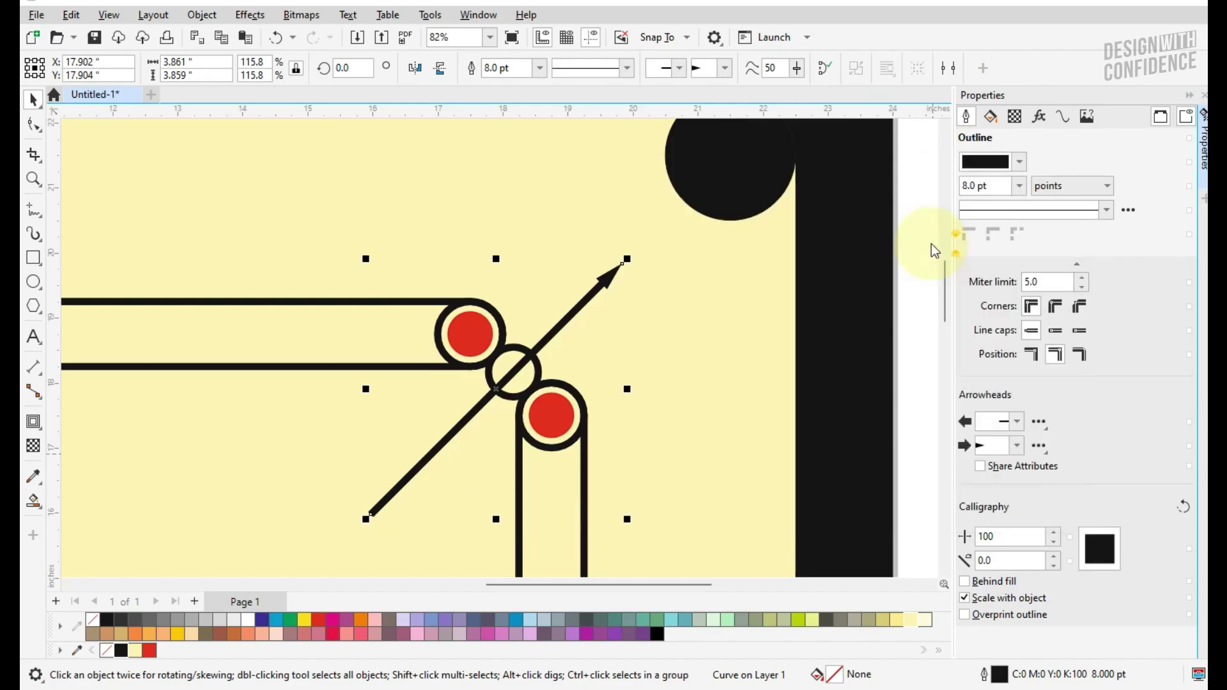
- Copy the small circle onto the diagonal line's tail end and extend the tail to its far edge at 8 pt width
left_click_drag(882, 323, 412, 427)
left_click(574, 306)
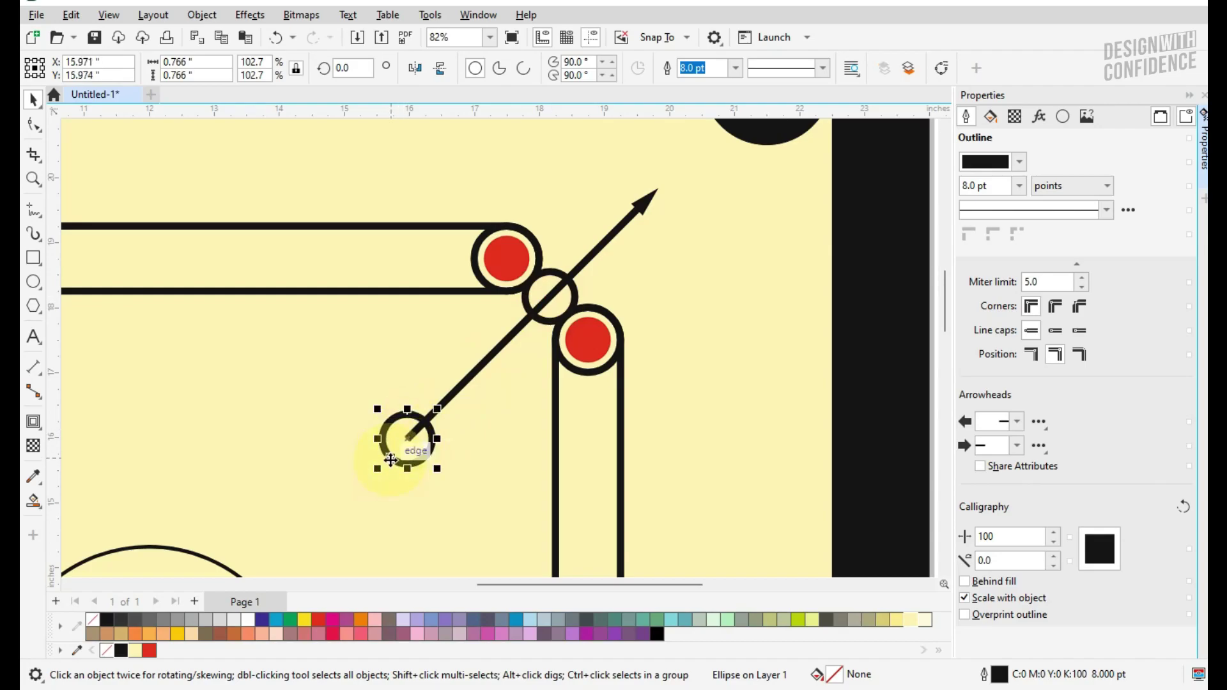
left_click(440, 404)
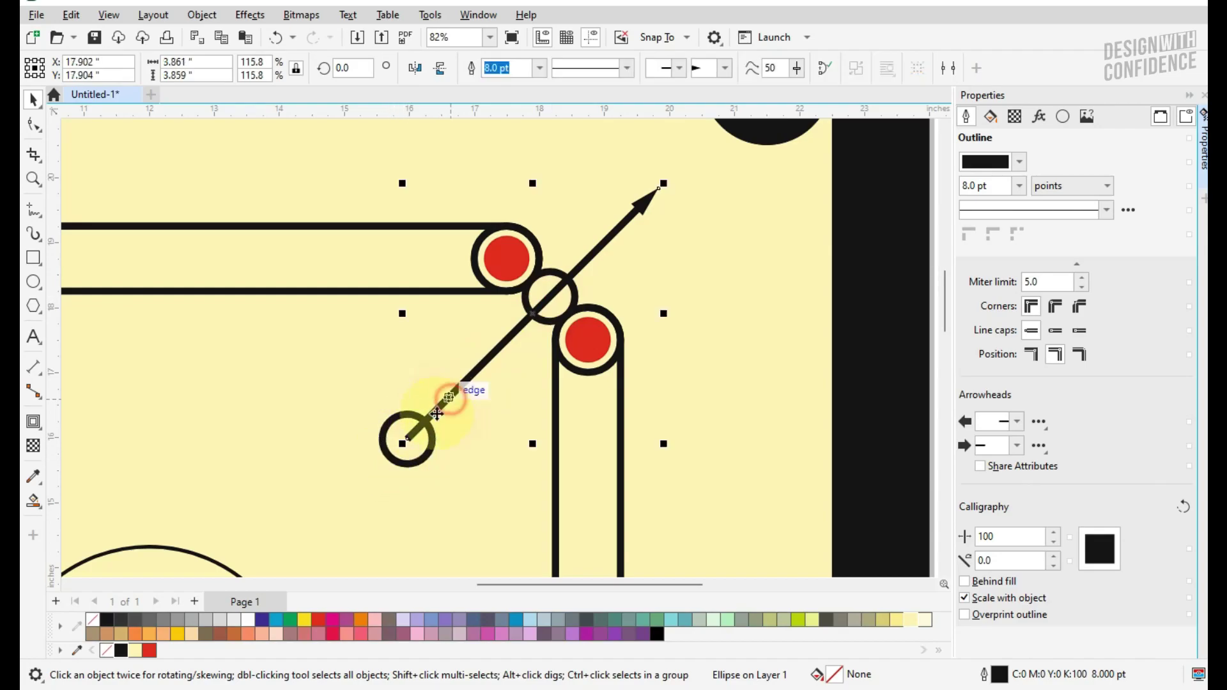
scroll(407, 443, "up", 3)
left_click_drag(405, 434, 376, 469)
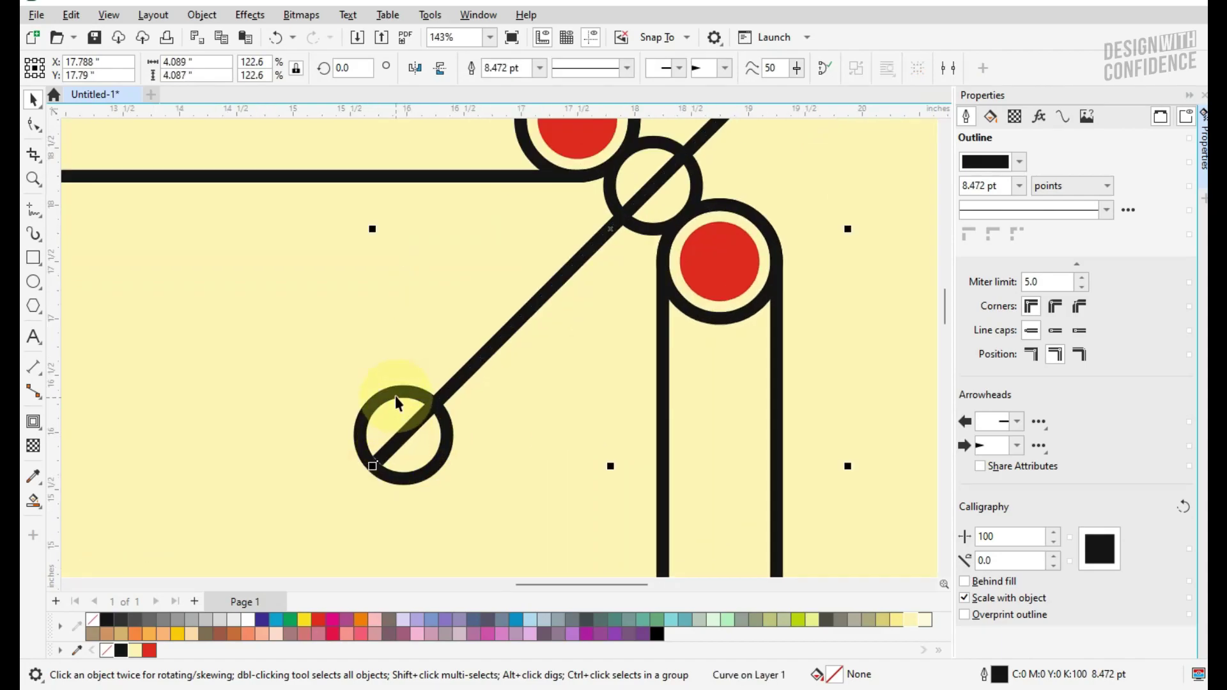
left_click(1020, 186)
key("Escape")
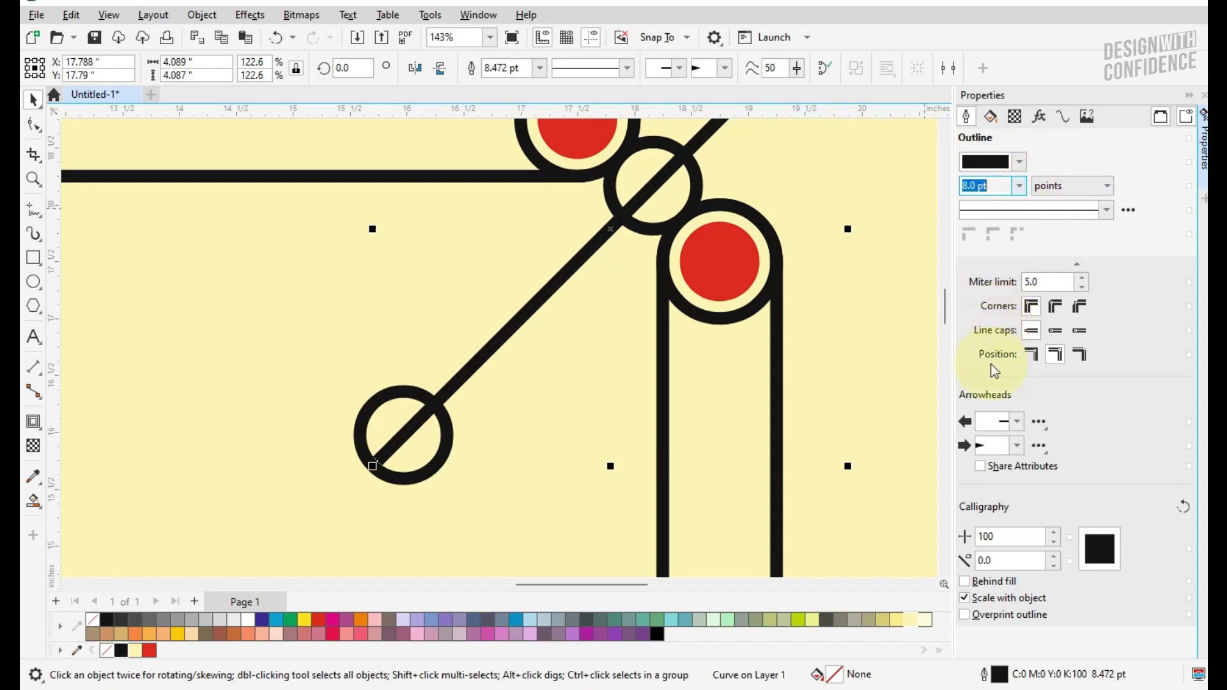
- Turn off outline scaling for the small circles and shift the tail circle slightly along the diagonal line toward the arrowhead
left_click(964, 598)
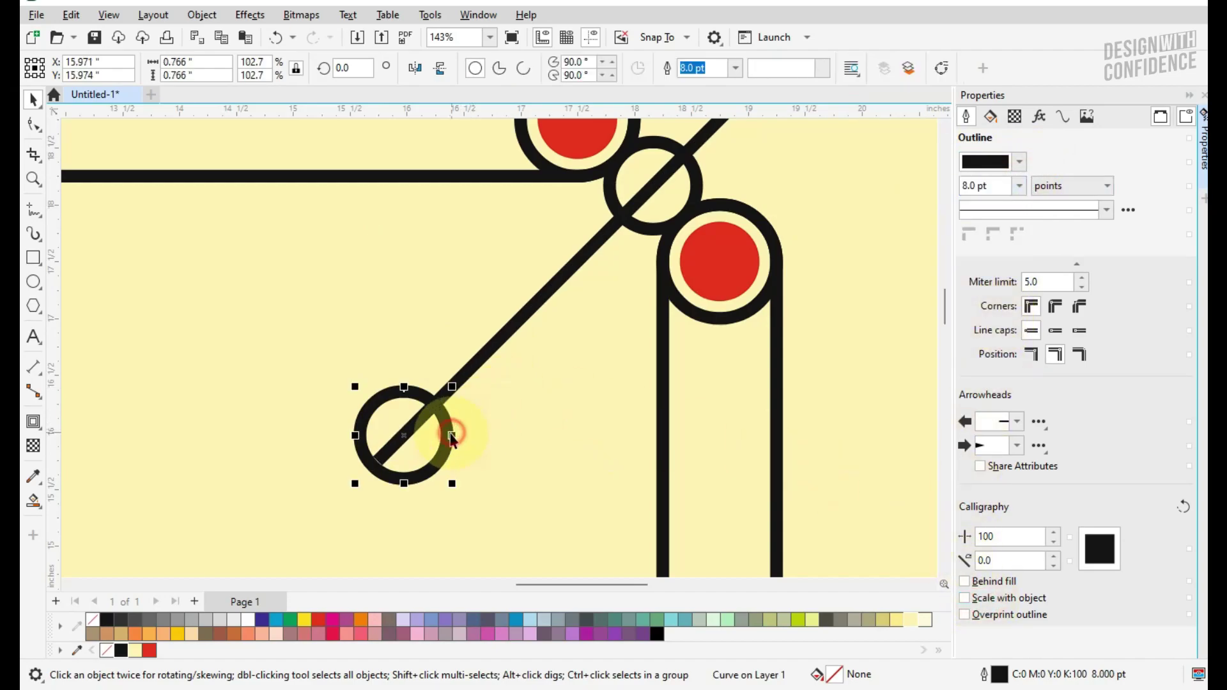
left_click(696, 189)
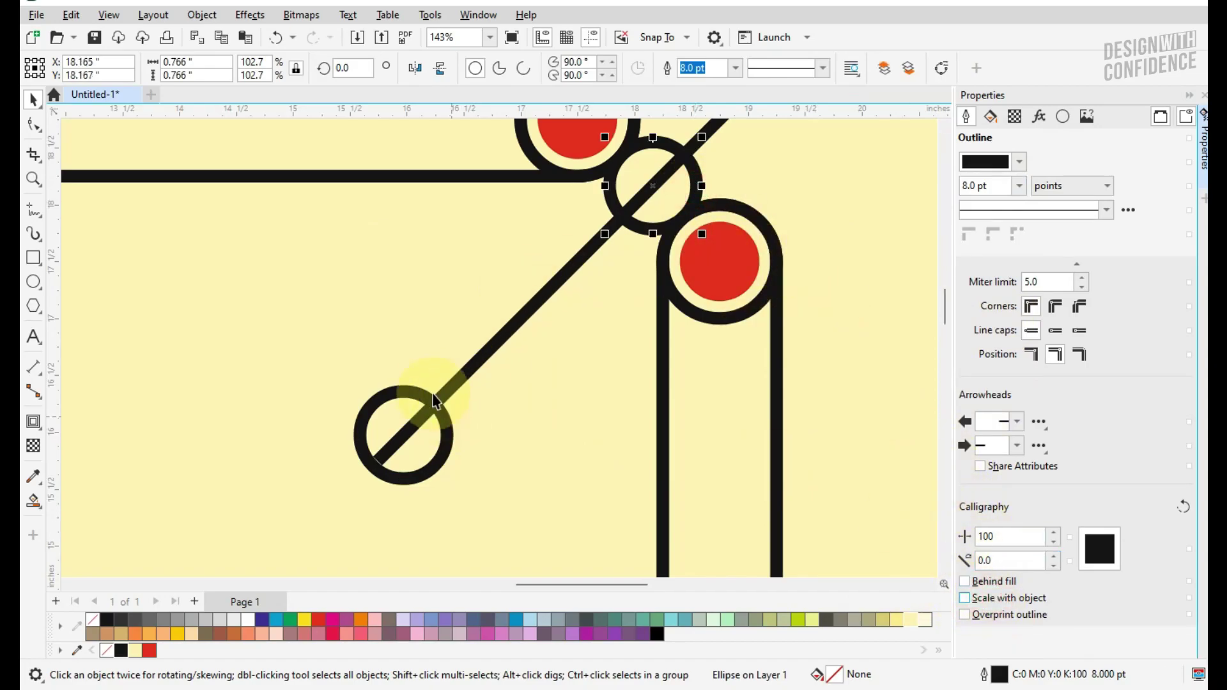
left_click(427, 381)
left_click(406, 435)
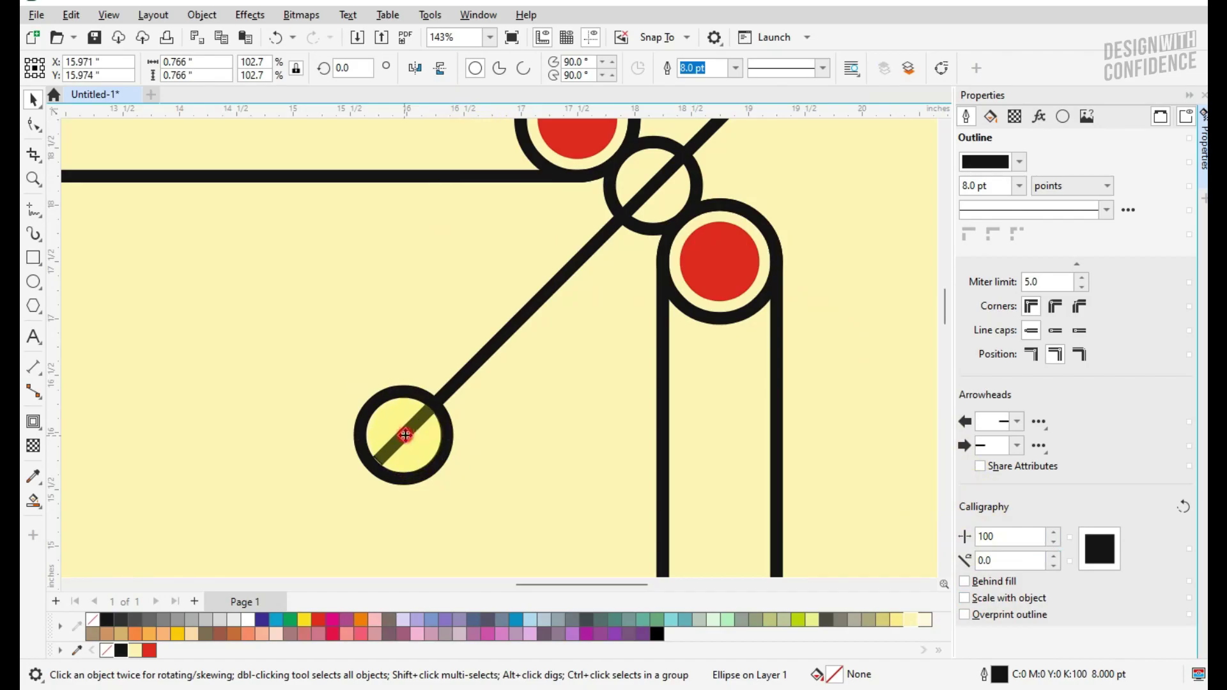
left_click_drag(423, 398, 436, 435)
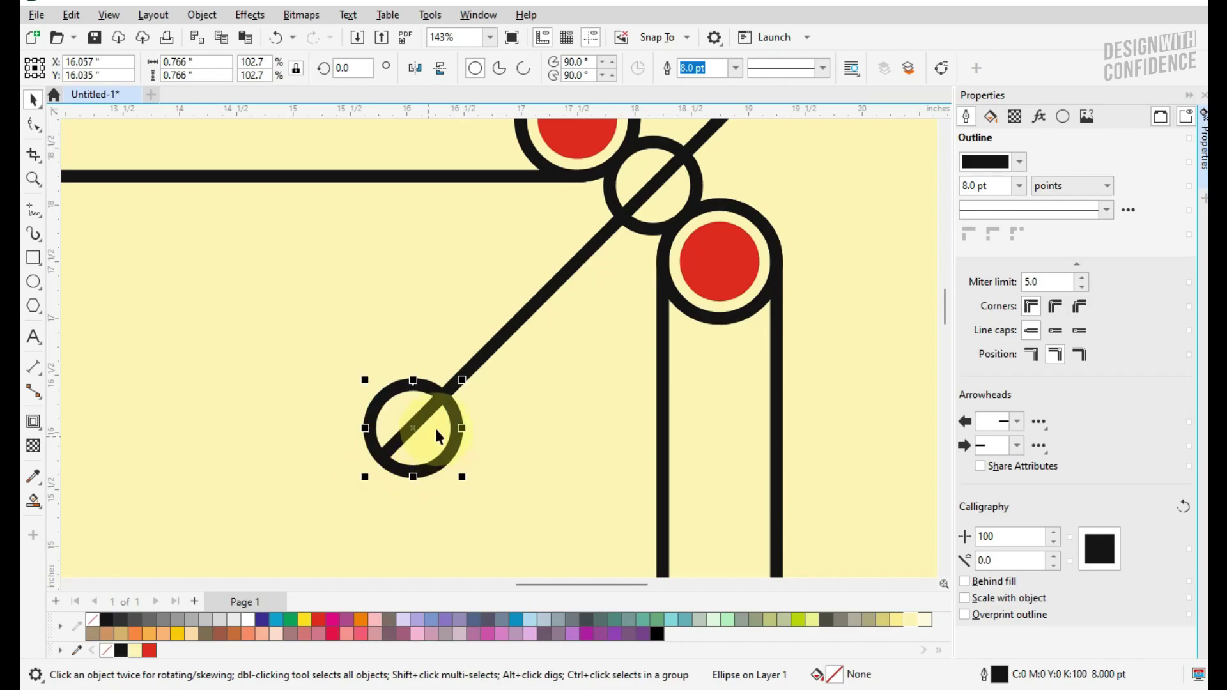
- Convert the tail circle to a 270 degree arc and rotate it 90 degrees so its gap faces the arrowhead
left_click(528, 67)
scroll(438, 455, "up", 2)
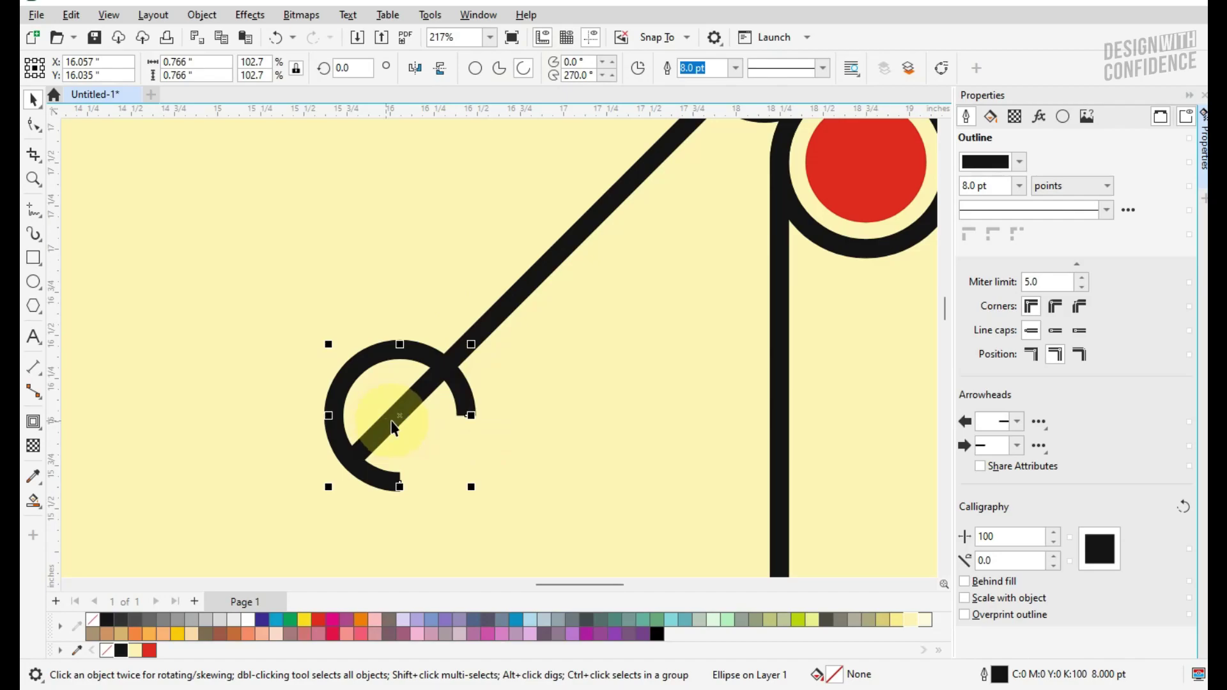
left_click(468, 374)
left_click_drag(473, 342, 369, 290)
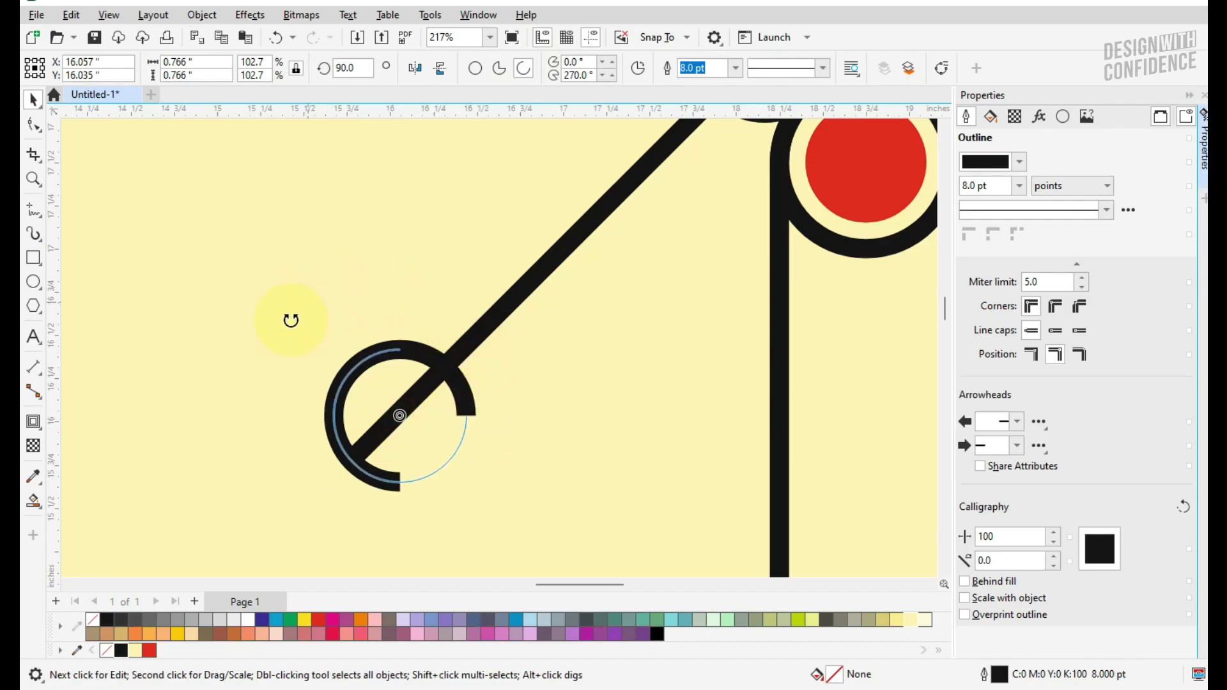
left_click_drag(288, 321, 288, 321)
- Enlarge the arc about its center to about 1.06 inches and move it so its curve meets the line's tail end
left_click(377, 359)
left_click_drag(474, 340, 501, 315)
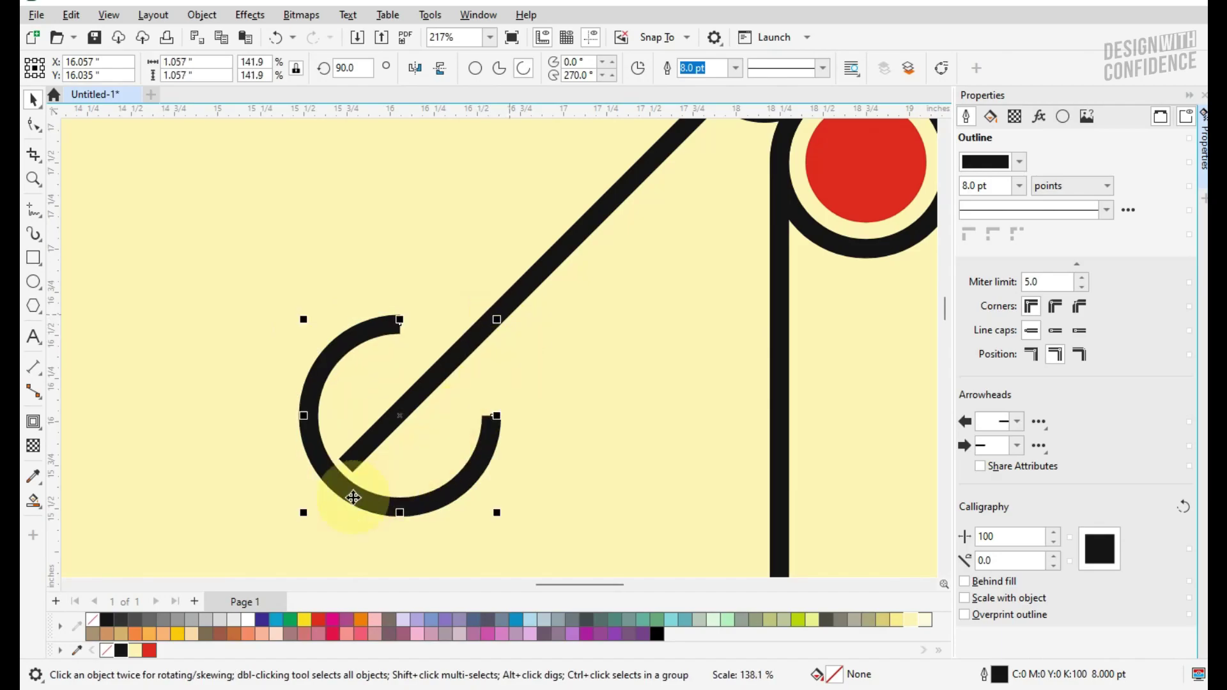
left_click_drag(333, 483, 347, 467)
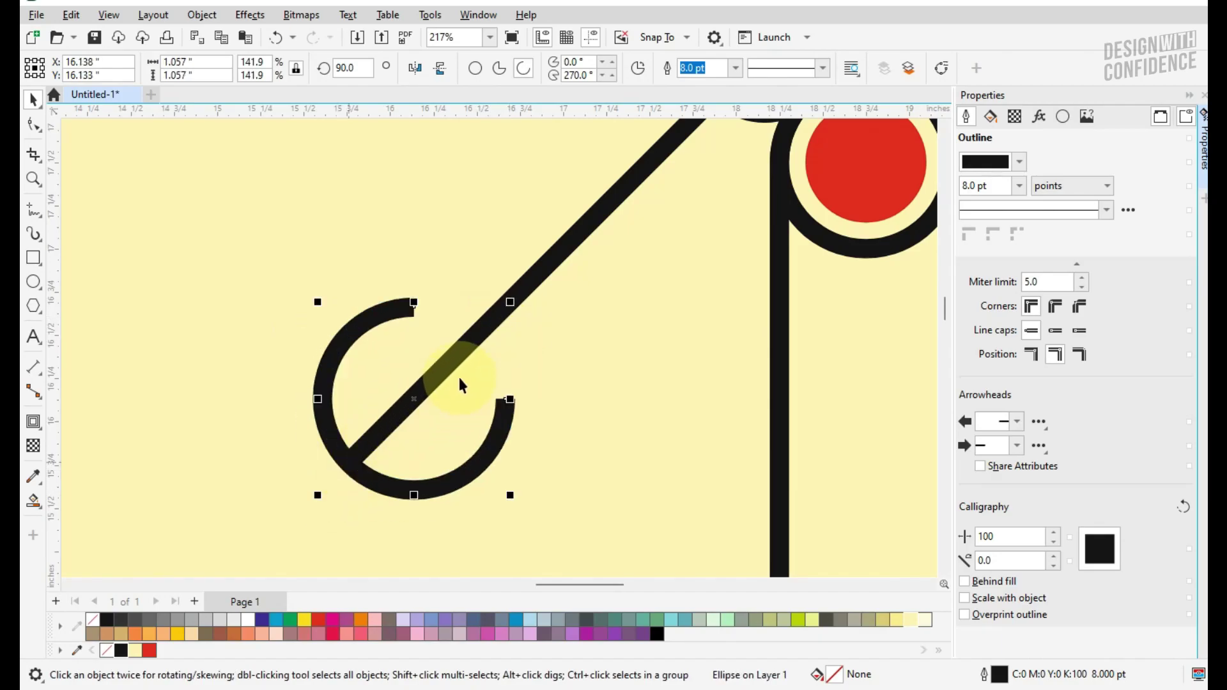
- Add the plain solid triangular arrowhead style to both ends of the arc's outline
left_click(1020, 447)
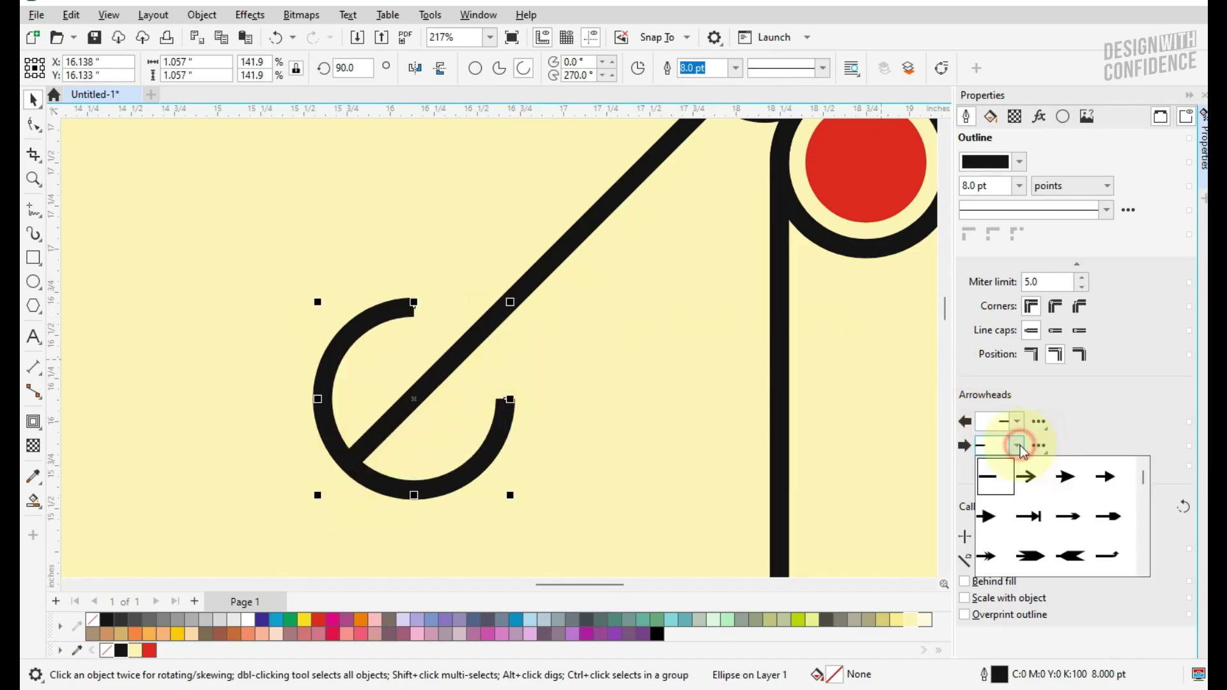
left_click_drag(1144, 479, 1146, 563)
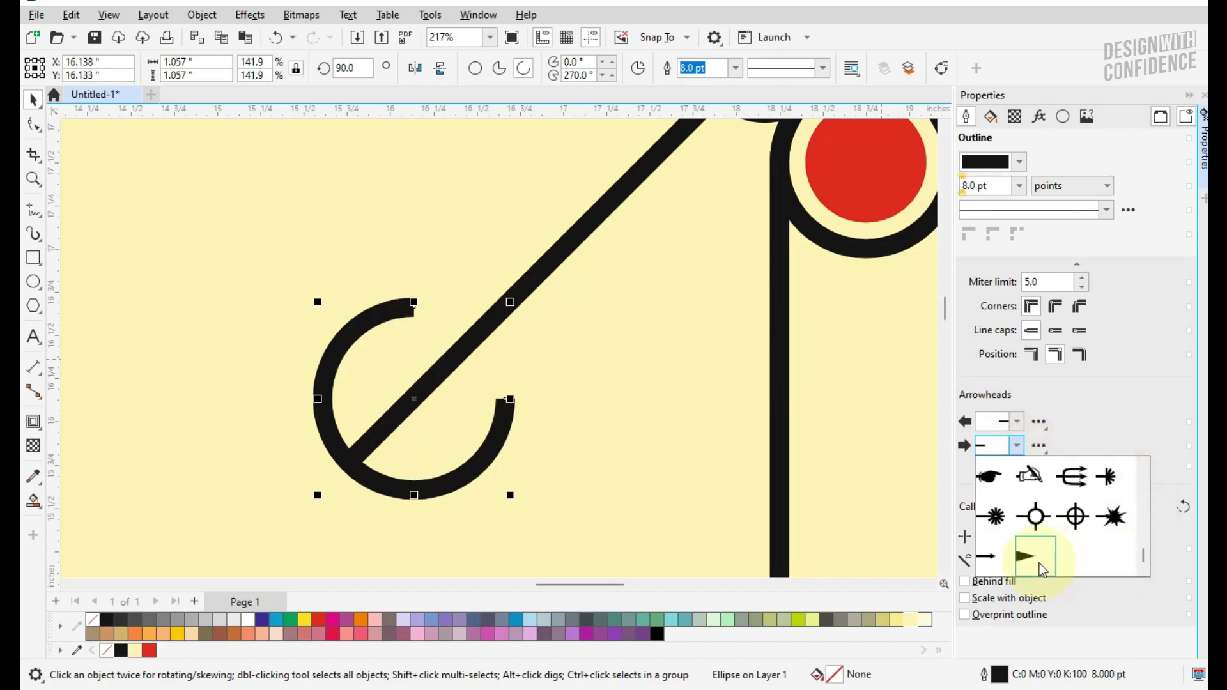
left_click(1043, 559)
left_click(1016, 422)
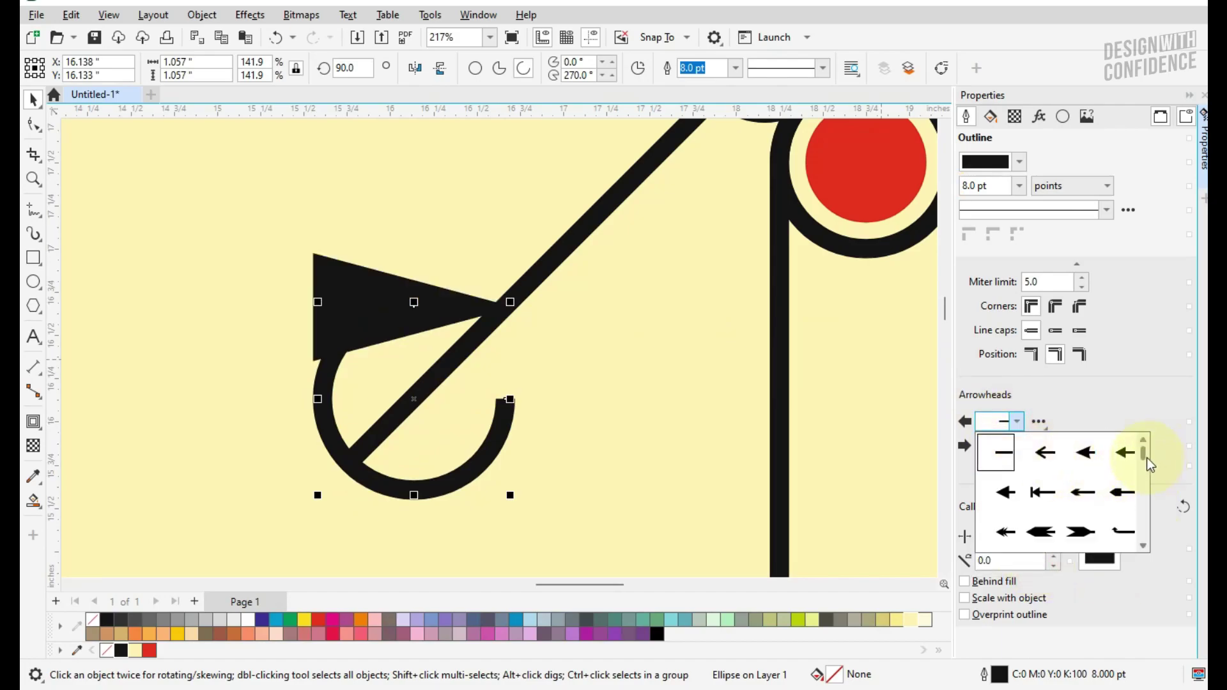
left_click_drag(1143, 453, 1147, 535)
left_click(1025, 528)
- Set the width of both arc arrowheads to 18 pt with proportional sizing
left_click(1039, 422)
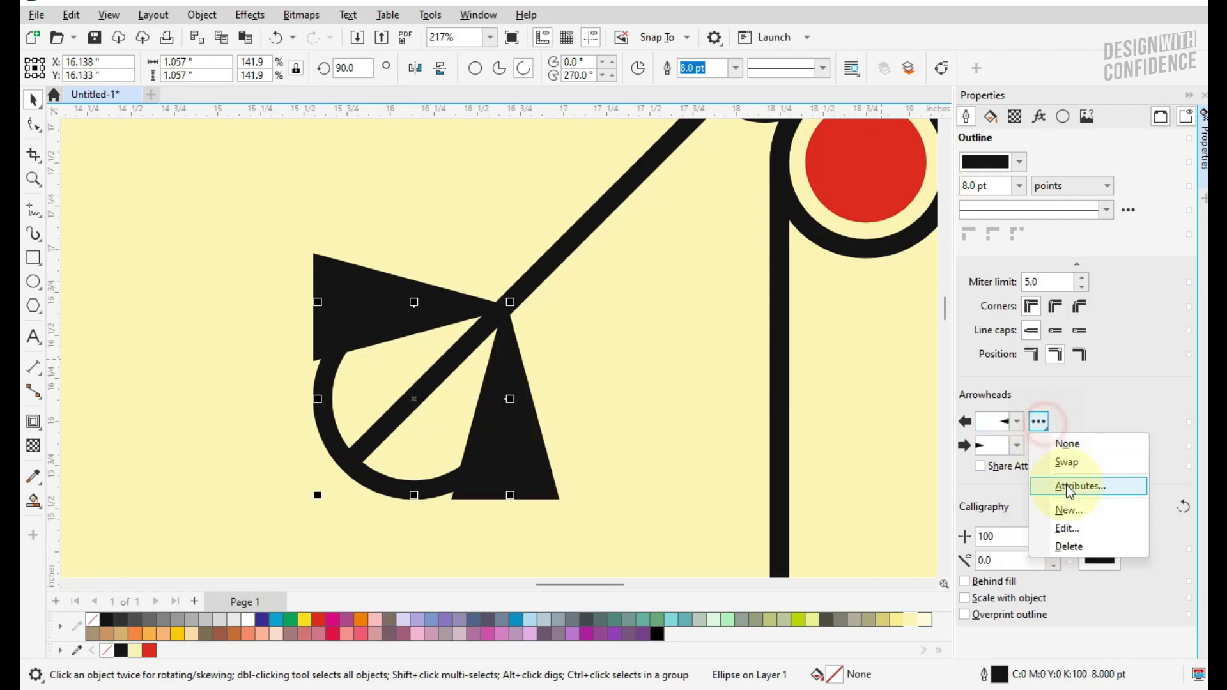
left_click(1074, 487)
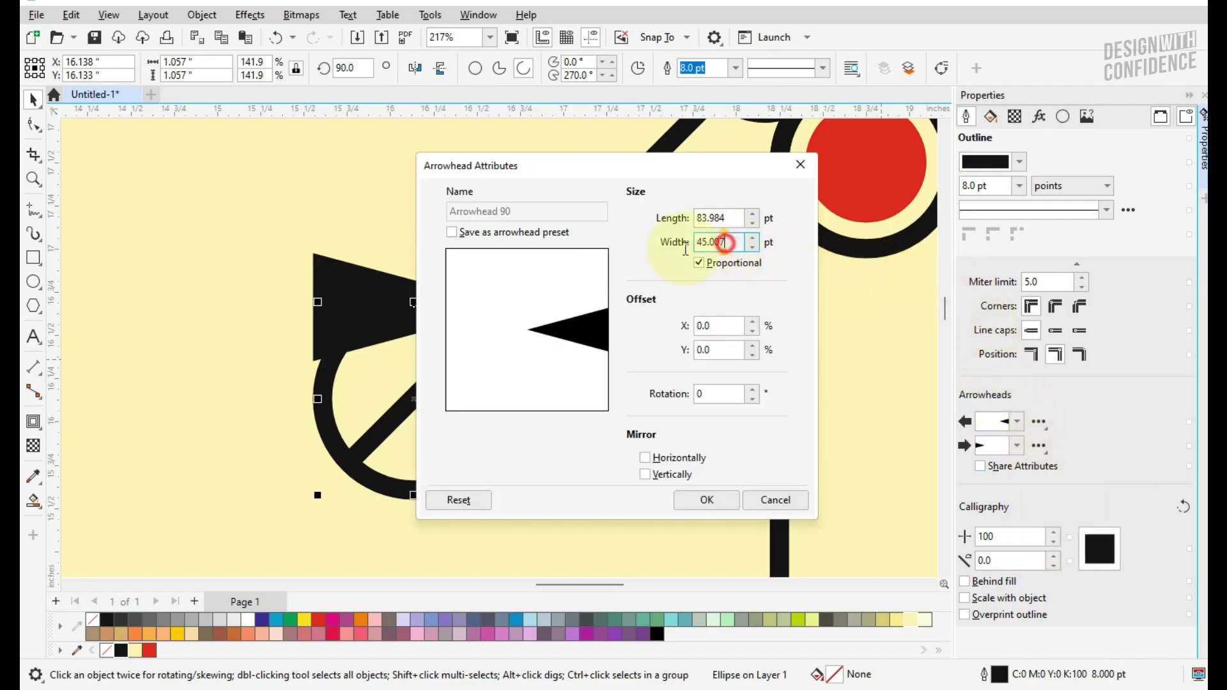
key("Return")
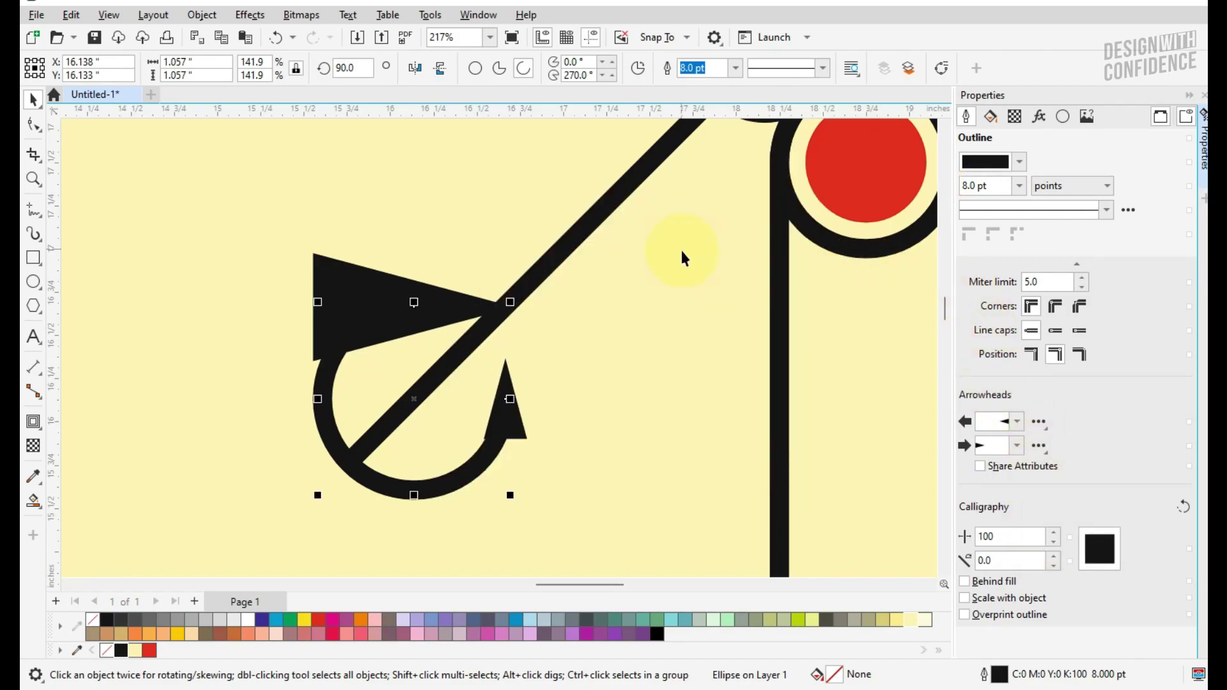
left_click(1037, 446)
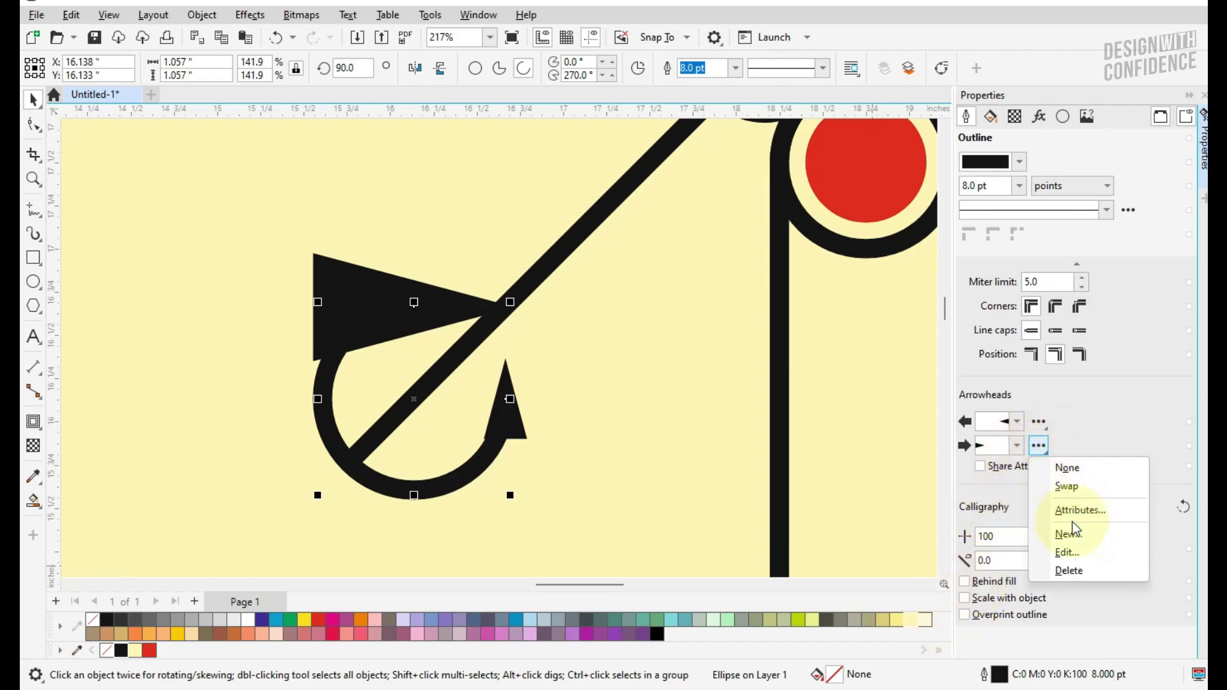
left_click(1057, 509)
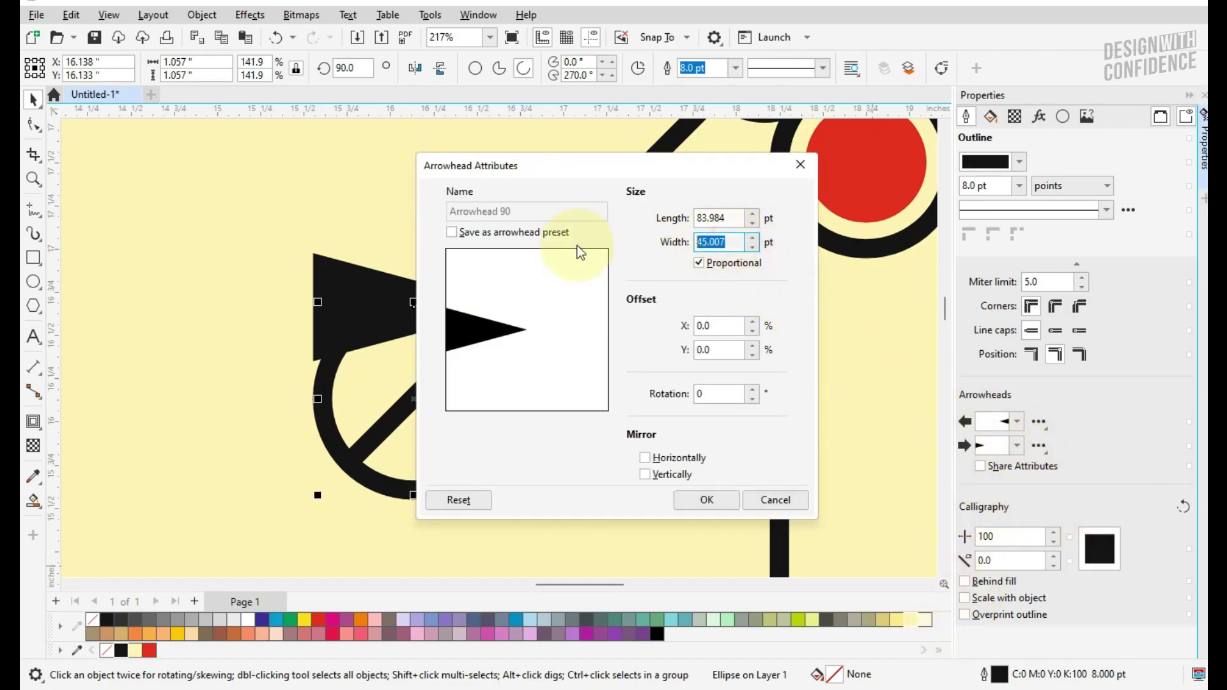
key("Return")
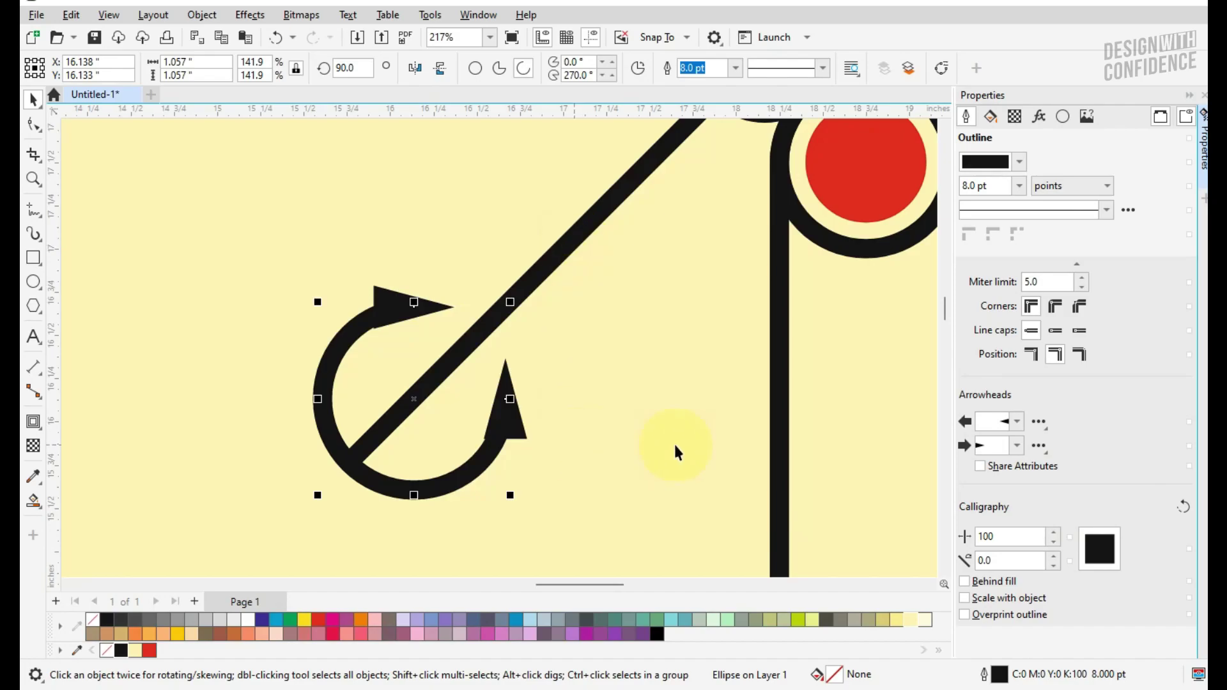
- Reduce the width of both arc arrowheads slightly further, keeping their proportions and making them equal in size
left_click(1039, 422)
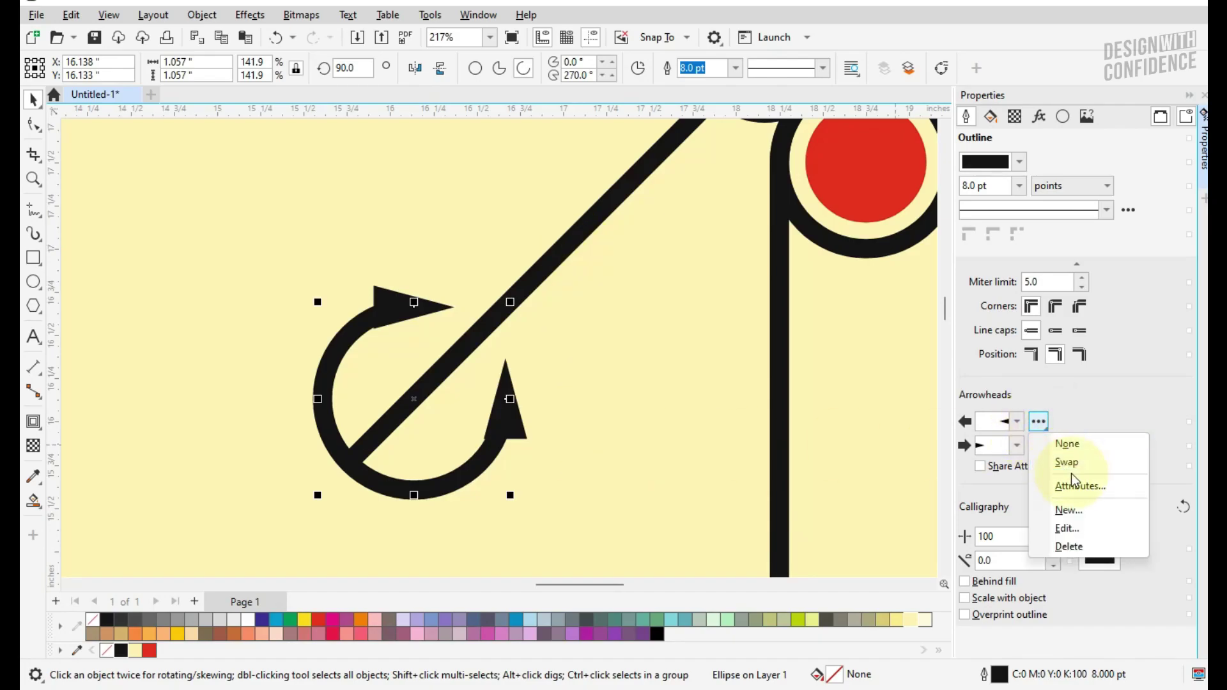
left_click(1058, 485)
double_click(708, 241)
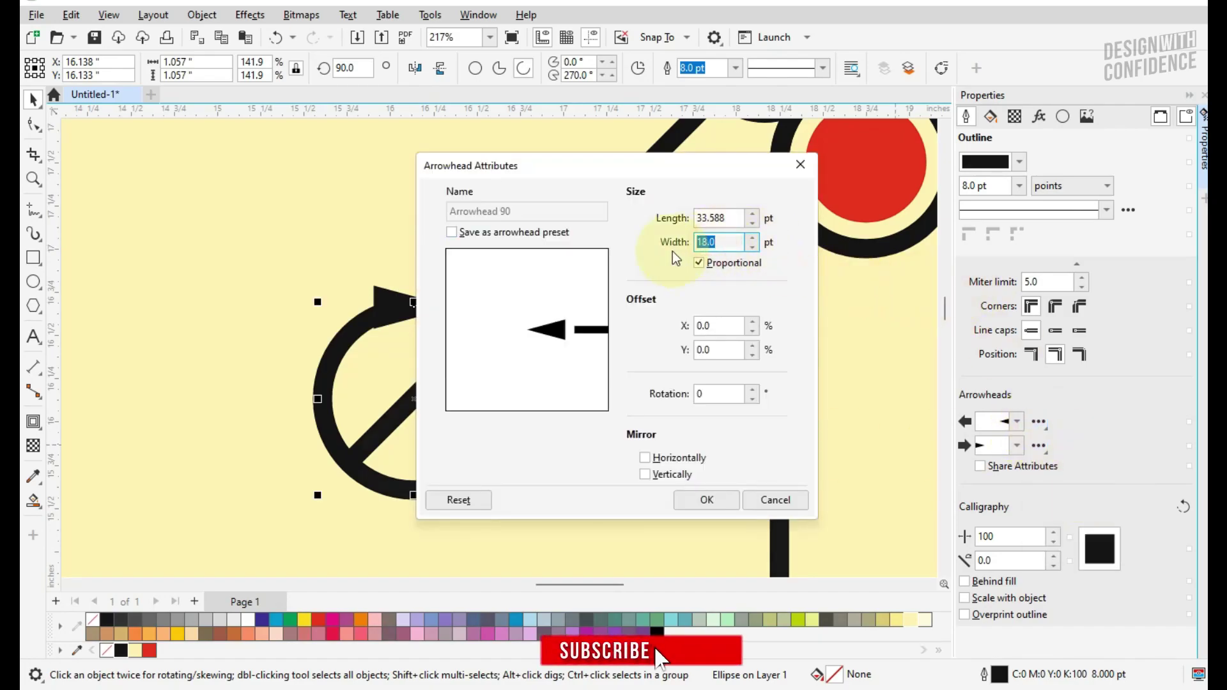
key("Return")
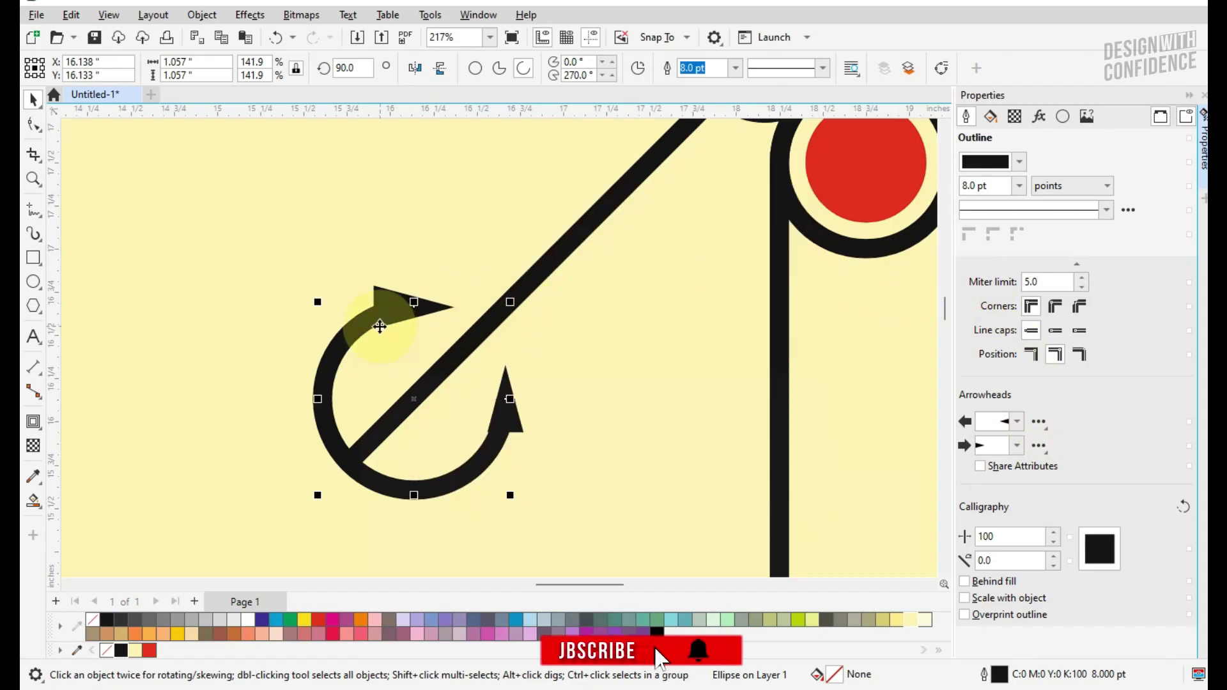
left_click(1039, 446)
left_click(1066, 508)
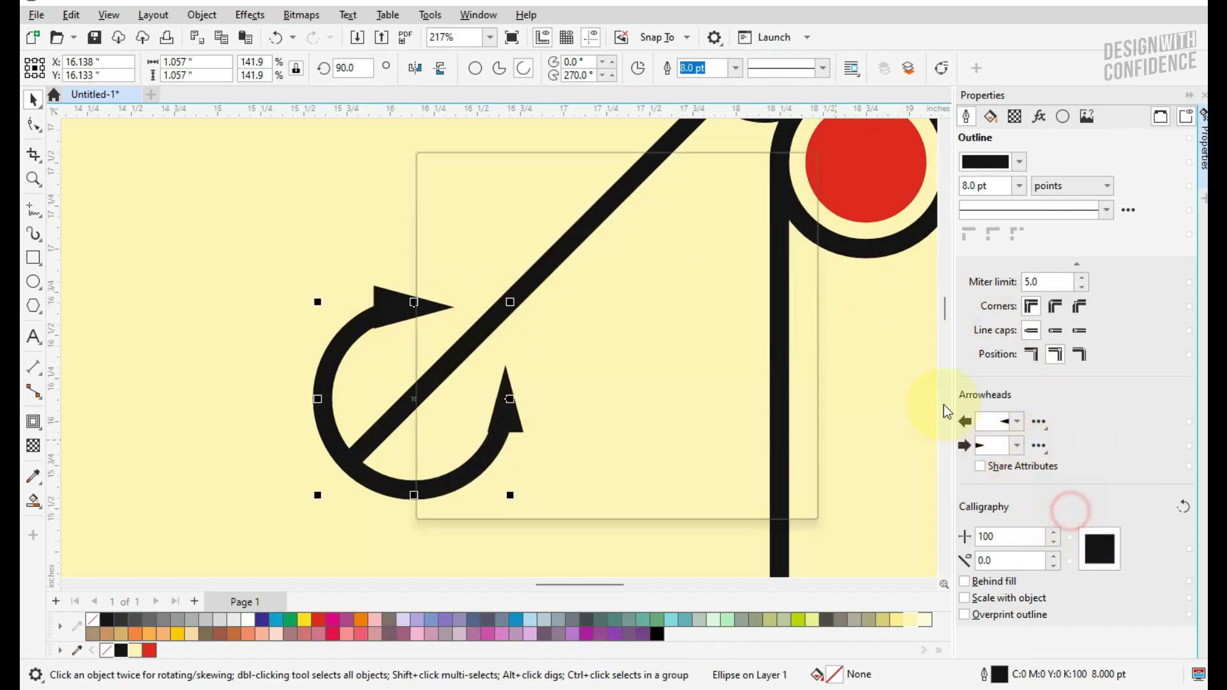
key("Return")
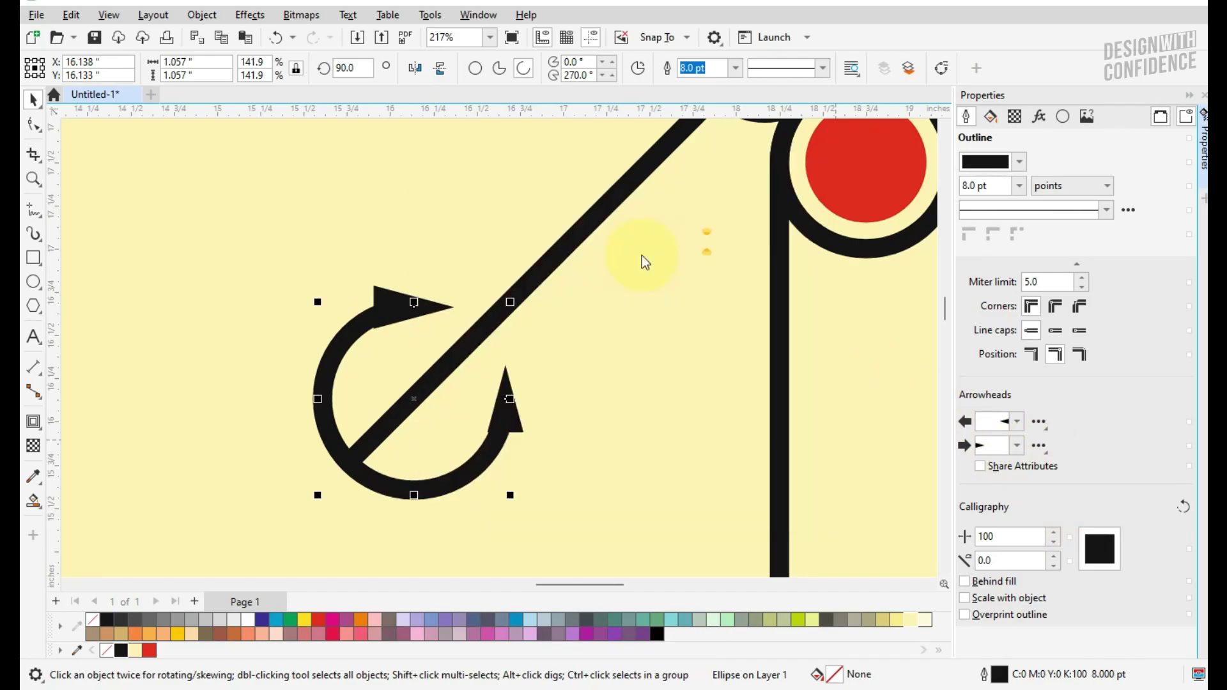
- Shorten the diagonal line at its tail with the arc shifted to match, and group the line, arc and small circle
scroll(651, 456, "down", 1)
scroll(819, 378, "down", 3)
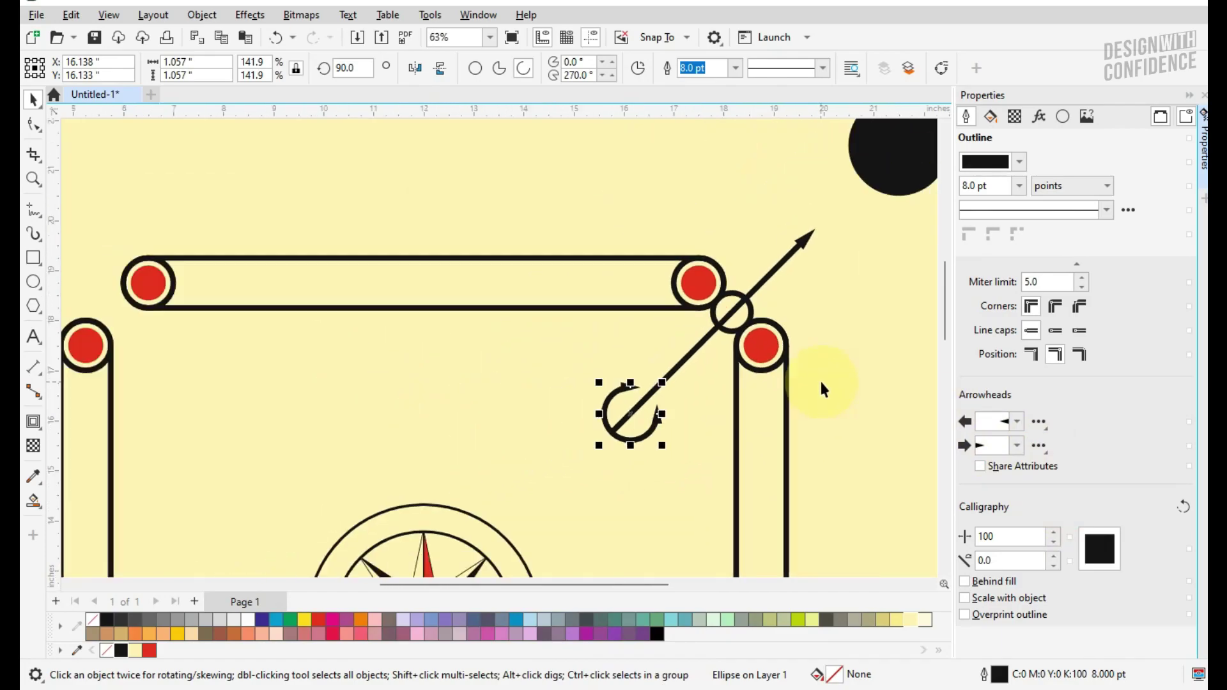
left_click_drag(824, 386, 695, 303)
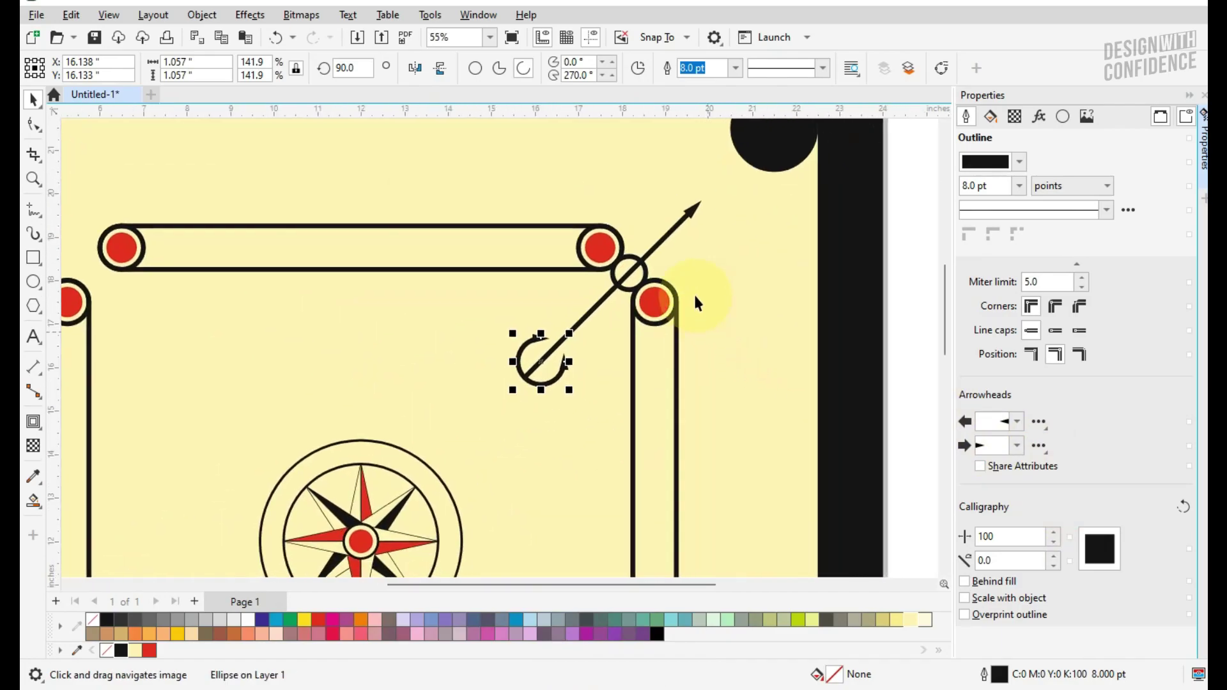
left_click(651, 252)
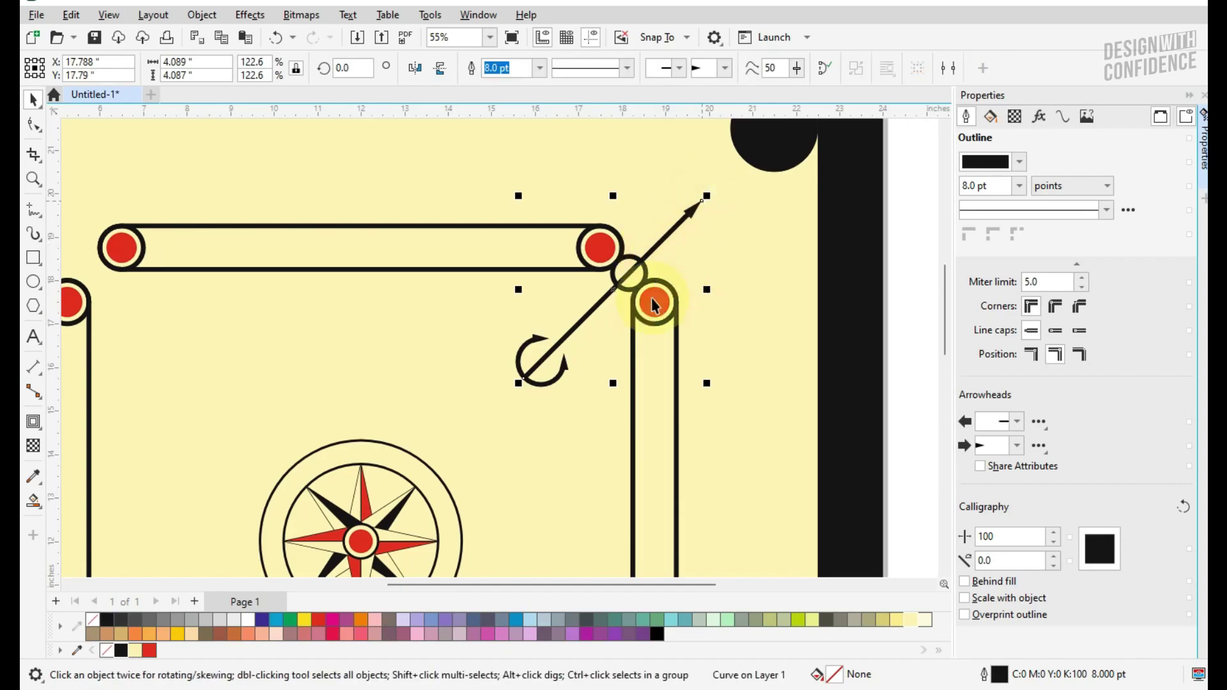
scroll(531, 384, "up", 3)
left_click_drag(513, 381, 569, 332)
left_click(707, 203, "shift")
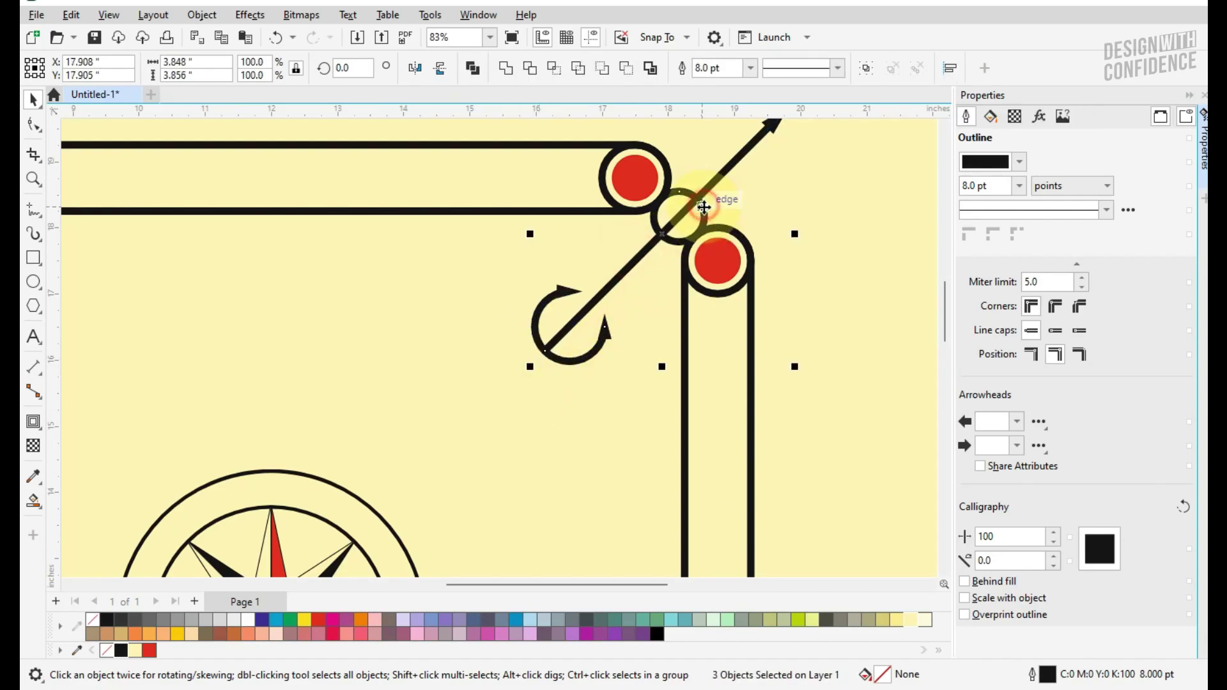
left_click(868, 70)
- Copy the grouped corner arrow to the other three corners by rotating it about the board's center in 90 degree increments
scroll(716, 269, "down", 4)
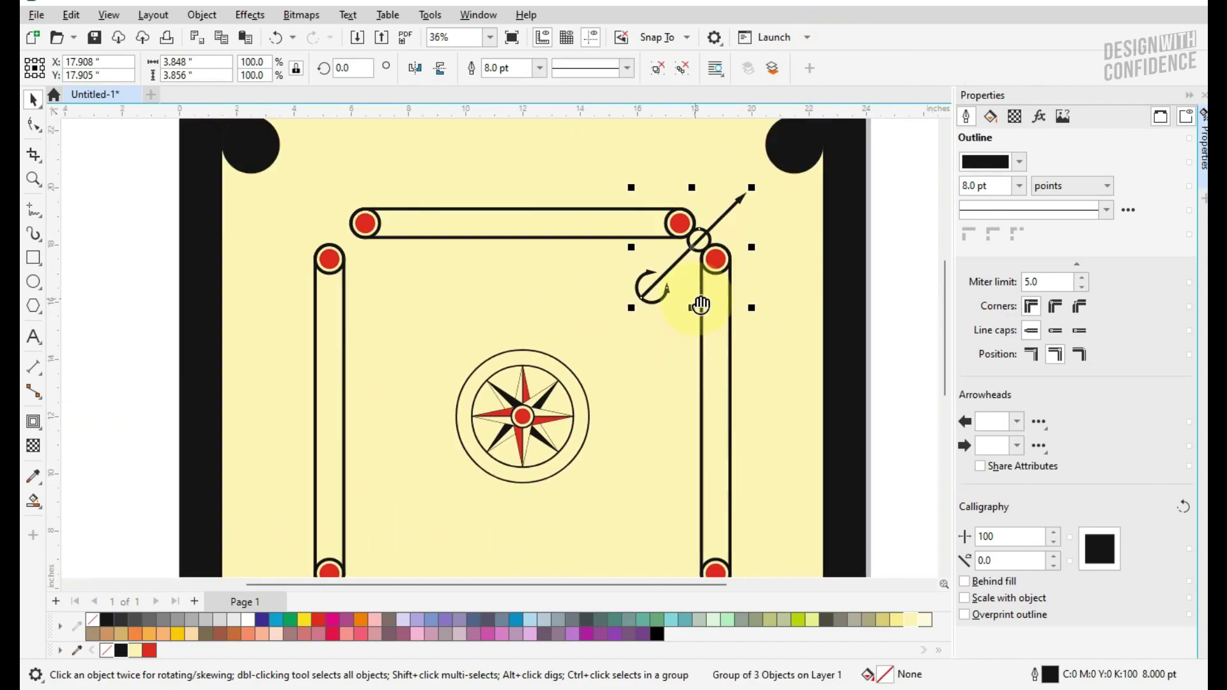
left_click(720, 207)
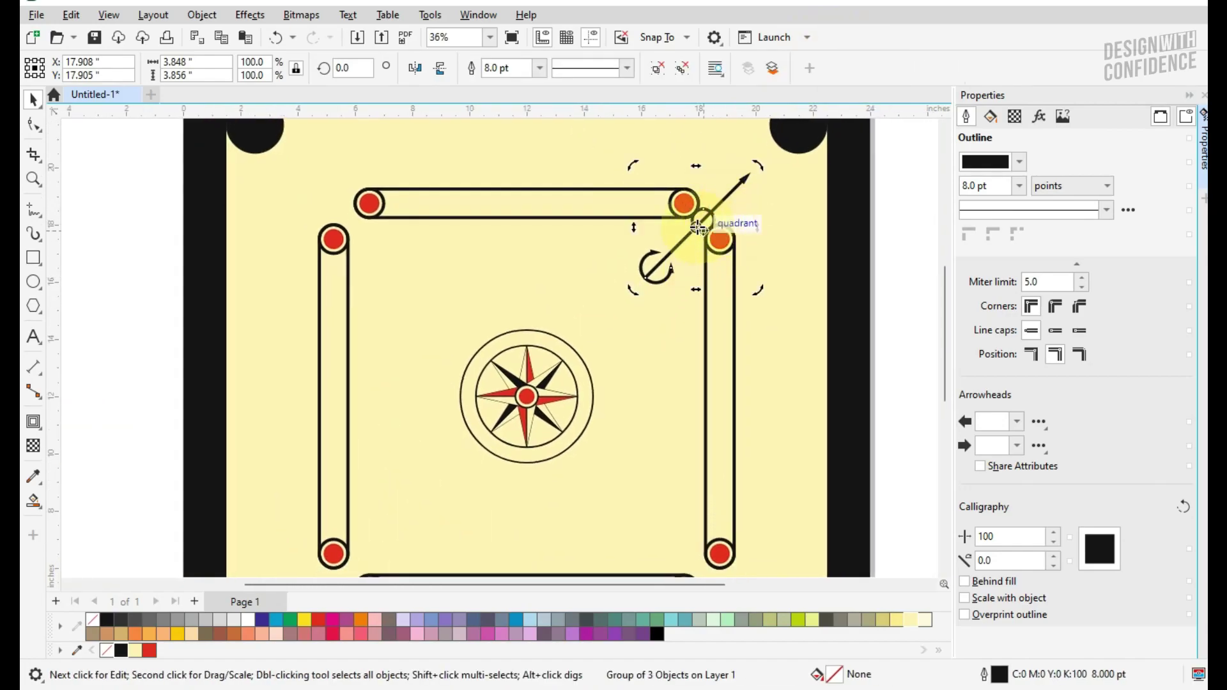
left_click_drag(535, 393, 526, 394)
scroll(538, 416, "up", 2)
scroll(538, 416, "down", 2)
left_click_drag(740, 192, 707, 592)
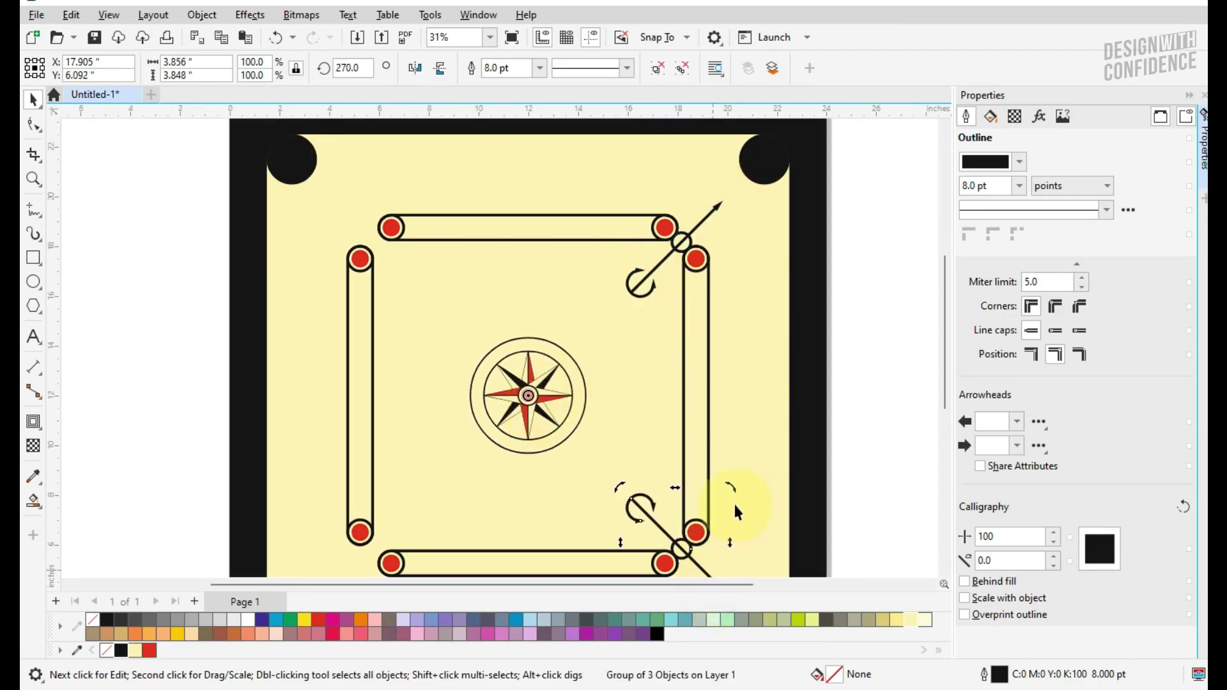
key("ctrl+r")
key("ctrl+r")
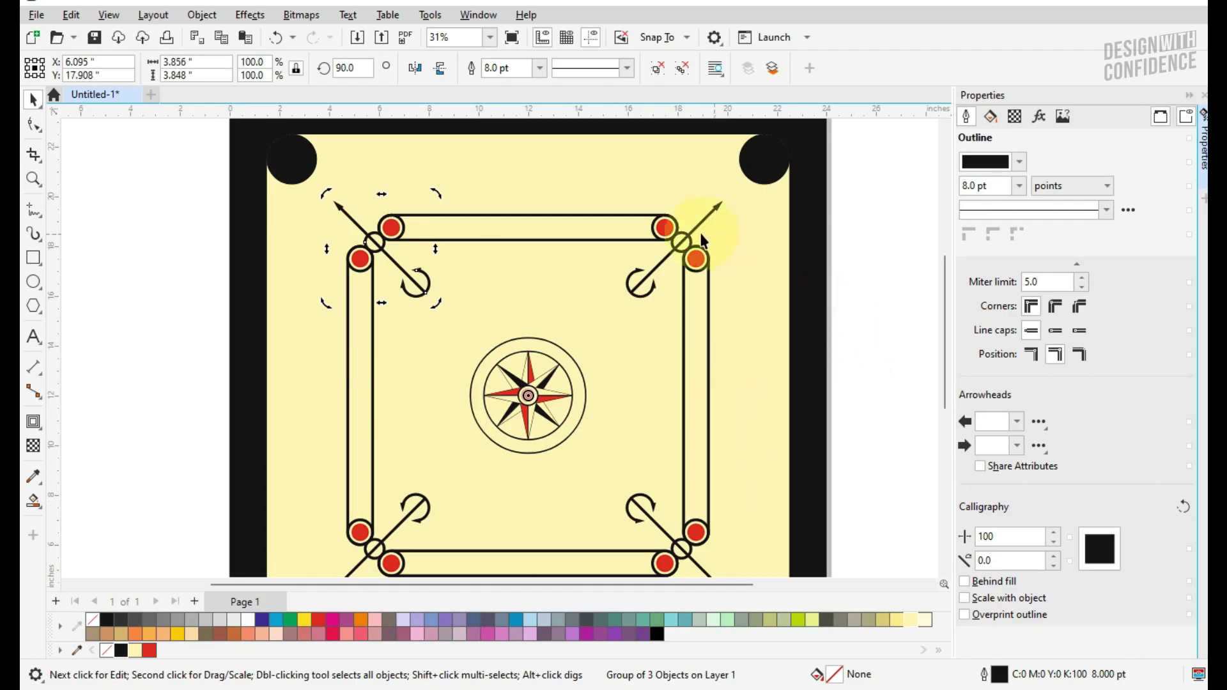
- Combine the four corner arrow groups into a single group
left_click(691, 246, "shift")
left_click(653, 509, "shift")
left_click(427, 505, "shift")
left_click(866, 67)
scroll(822, 320, "down", 2)
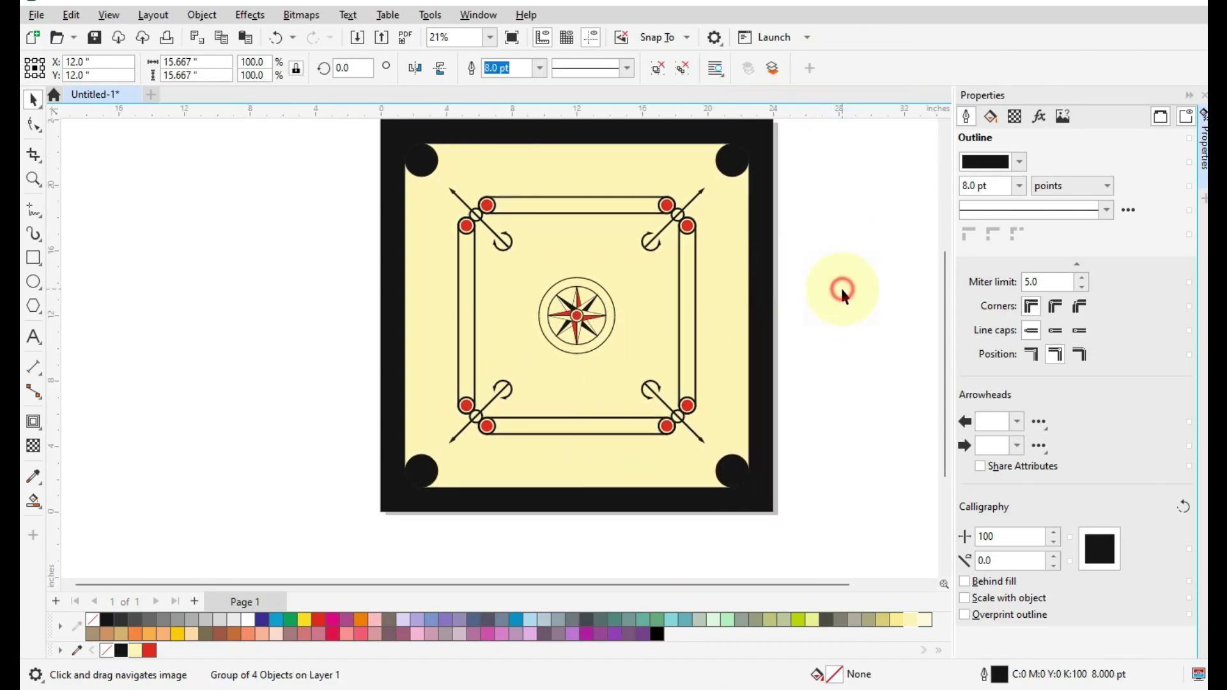